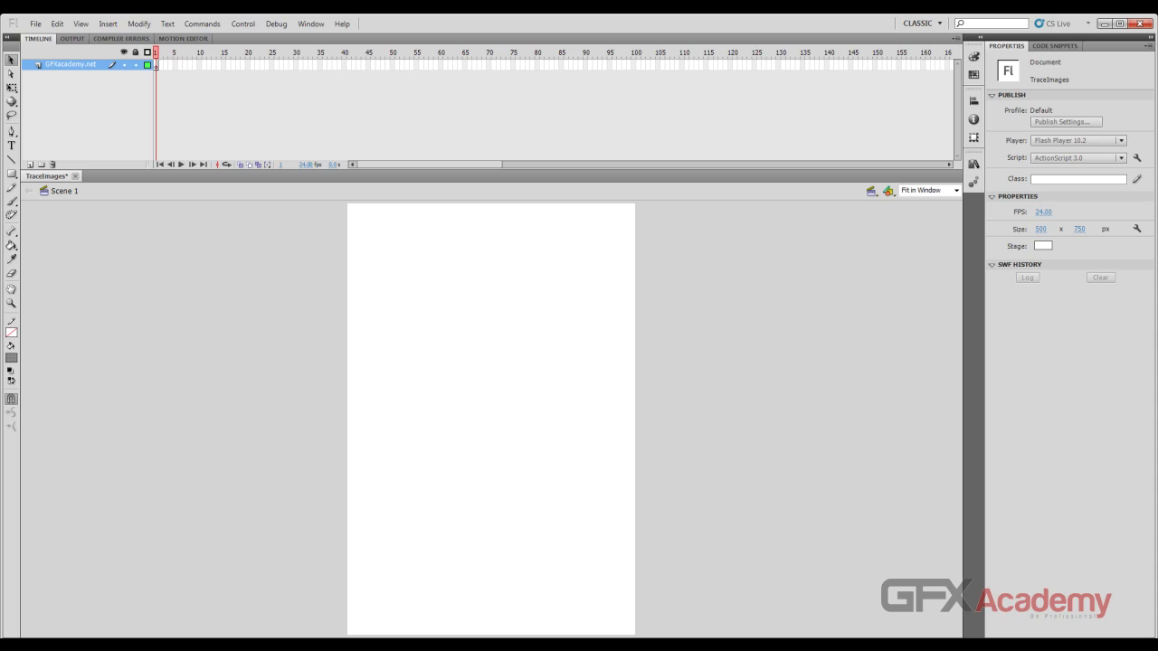
Step: Set the stage background colour to dark gray
left_click(1043, 245)
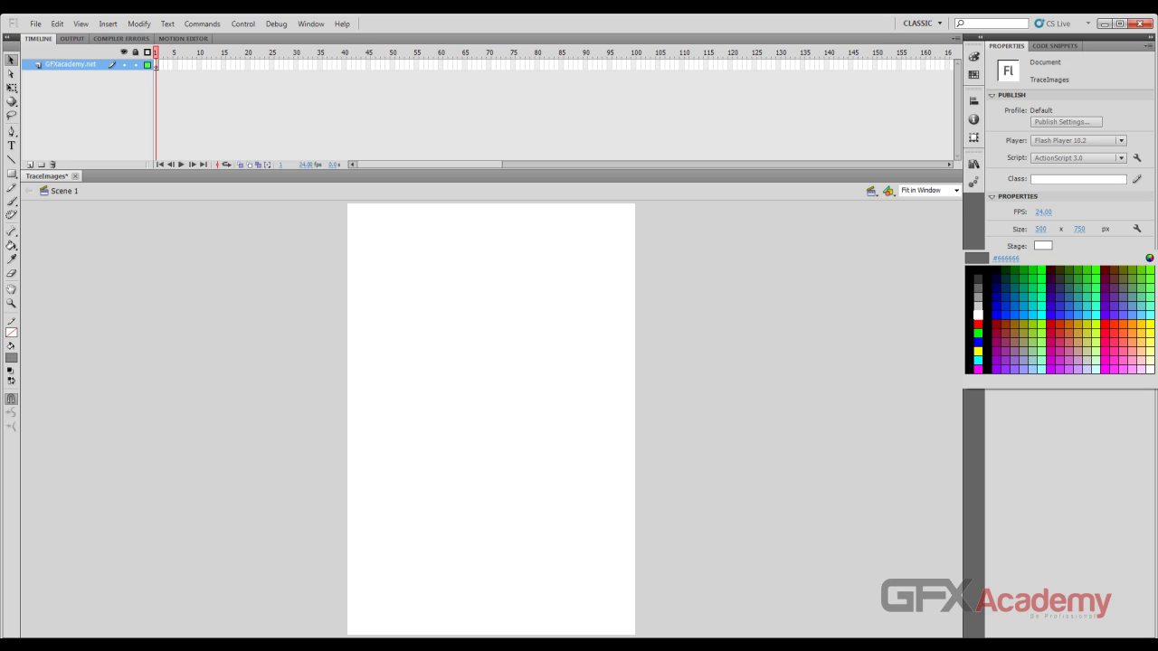
left_click(978, 279)
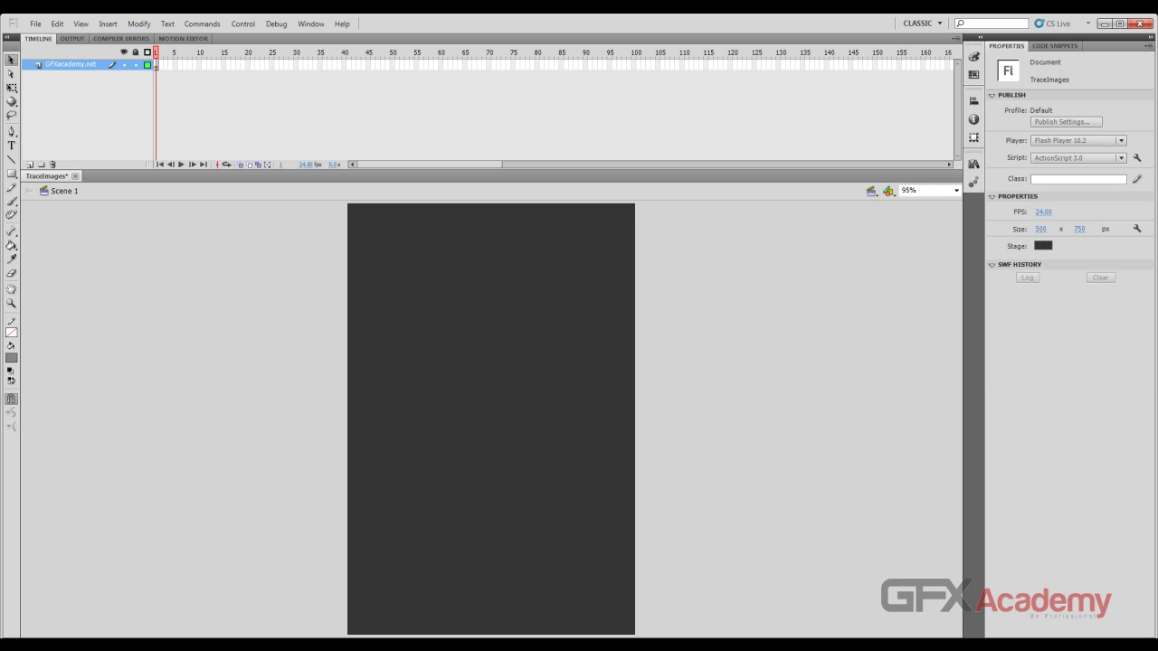
Step: Place the GFXacademy.net movie clip from the library on the stage, centred horizontally and aligned to the stage's top edge
left_click(974, 163)
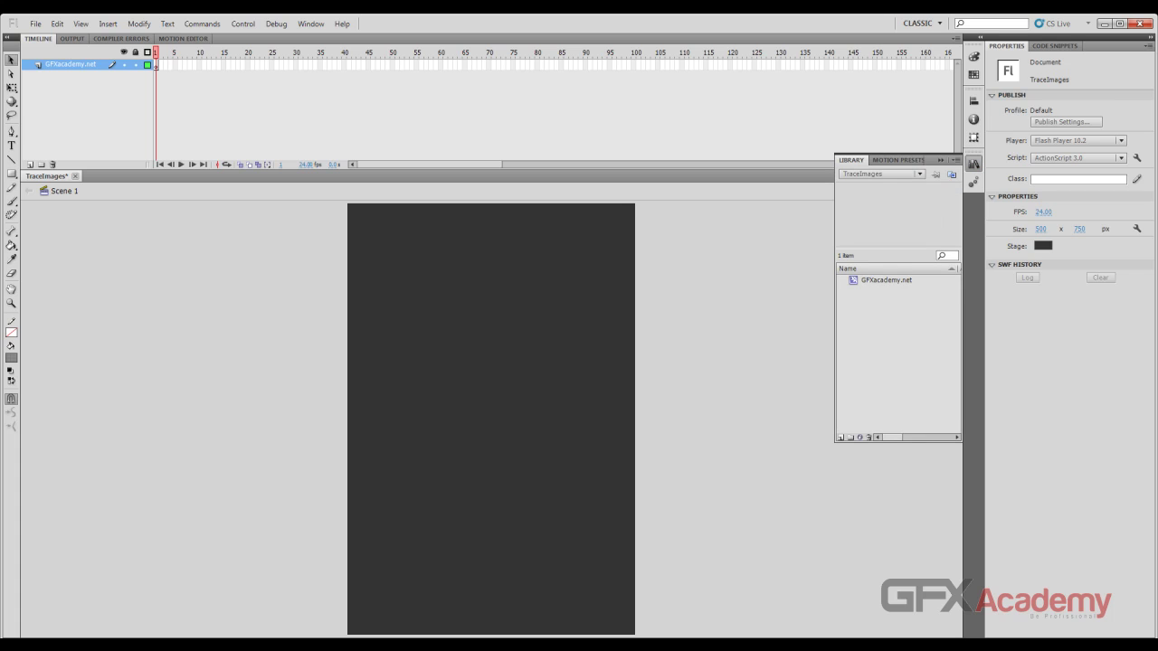
left_click_drag(886, 280, 496, 228)
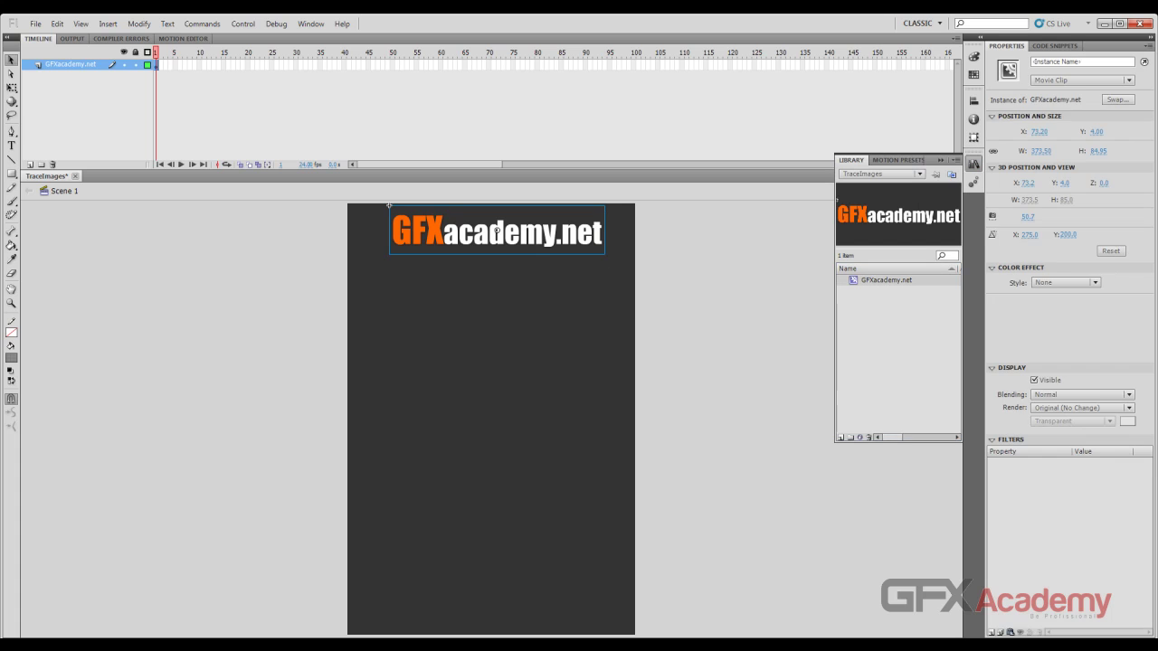
key("ctrl+shift+a")
left_click(493, 231)
key("ctrl+k")
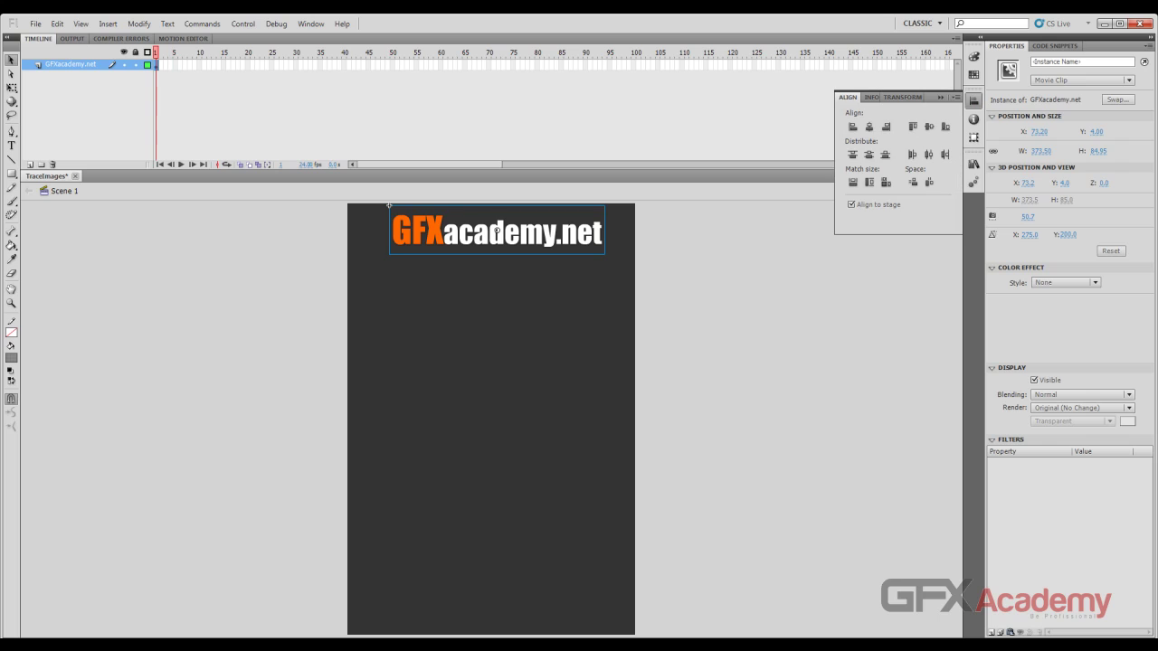
key("ctrl+alt+2")
left_click(913, 127)
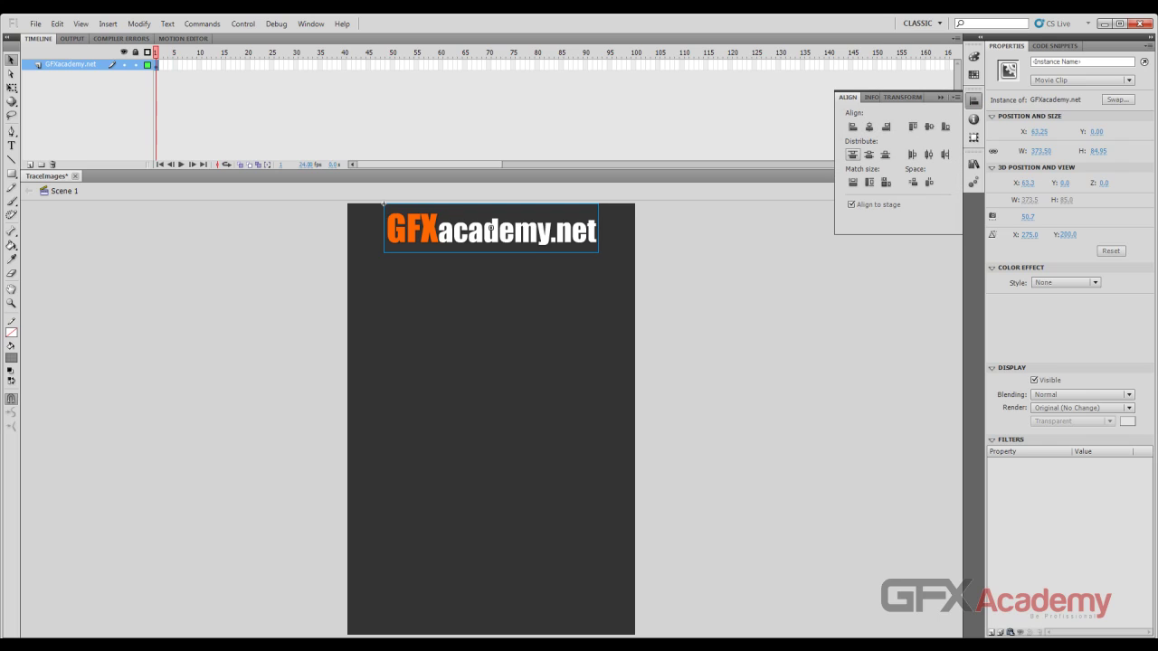
left_click(751, 240)
Step: Lock the GFXacademy.net layer and add a new layer beneath it
left_click(124, 65)
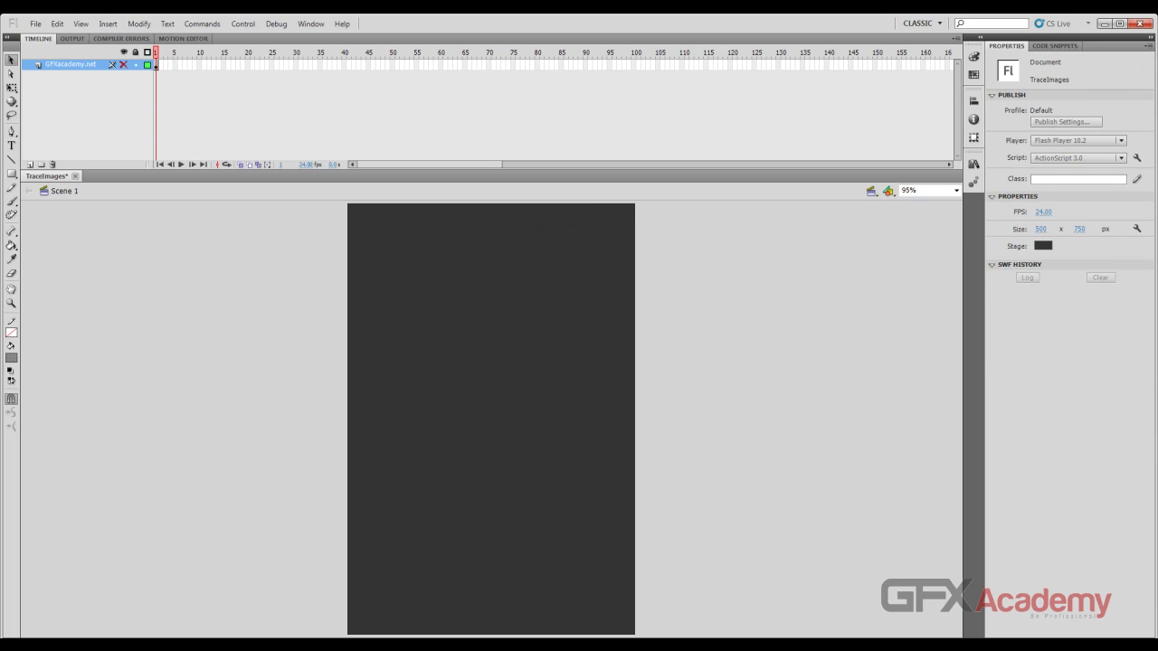
left_click(124, 64)
left_click(134, 64)
left_click(30, 165)
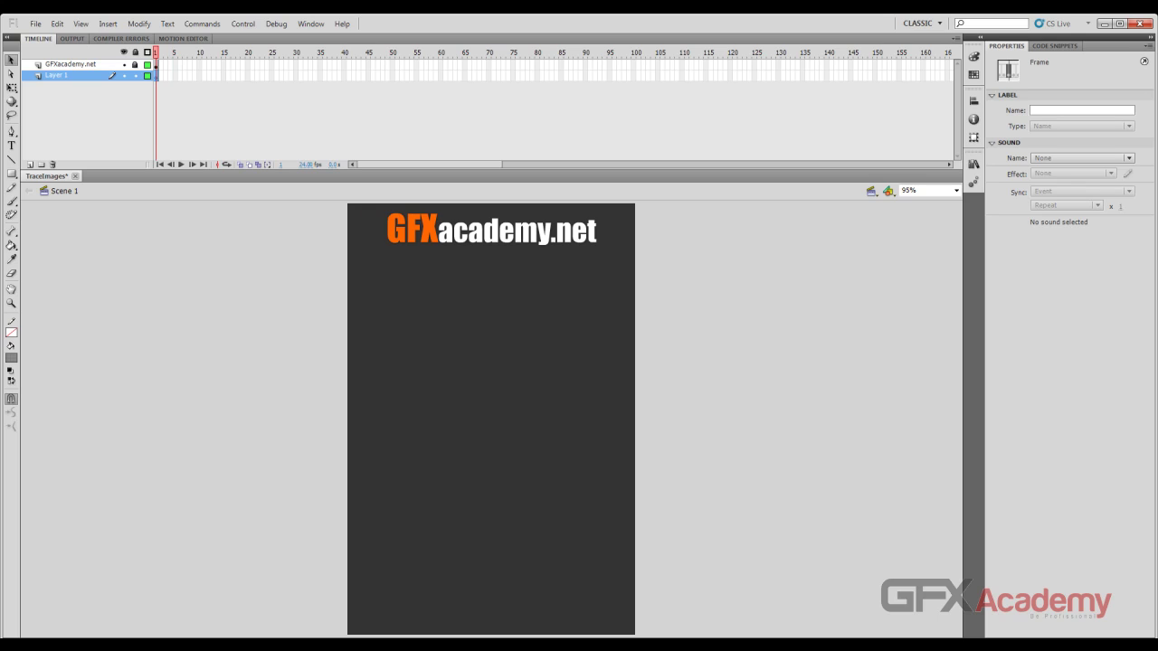
Step: Import the GFXacademy_artwork image from the Desktop onto the stage in the new layer
left_click(35, 23)
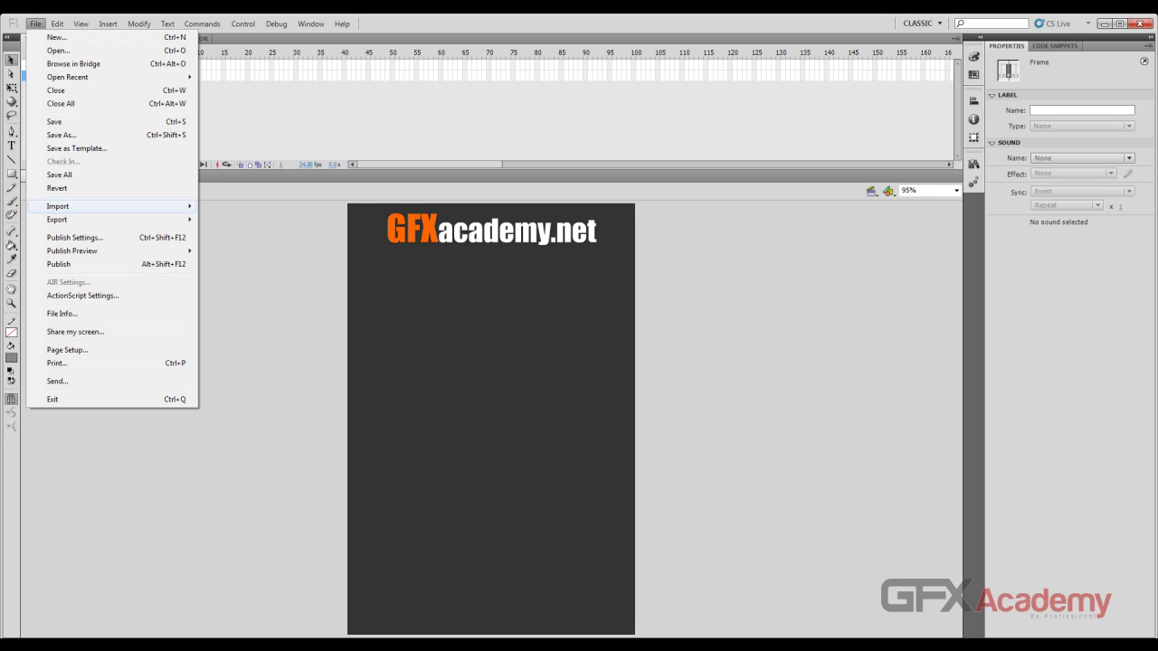
mouse_move(91, 206)
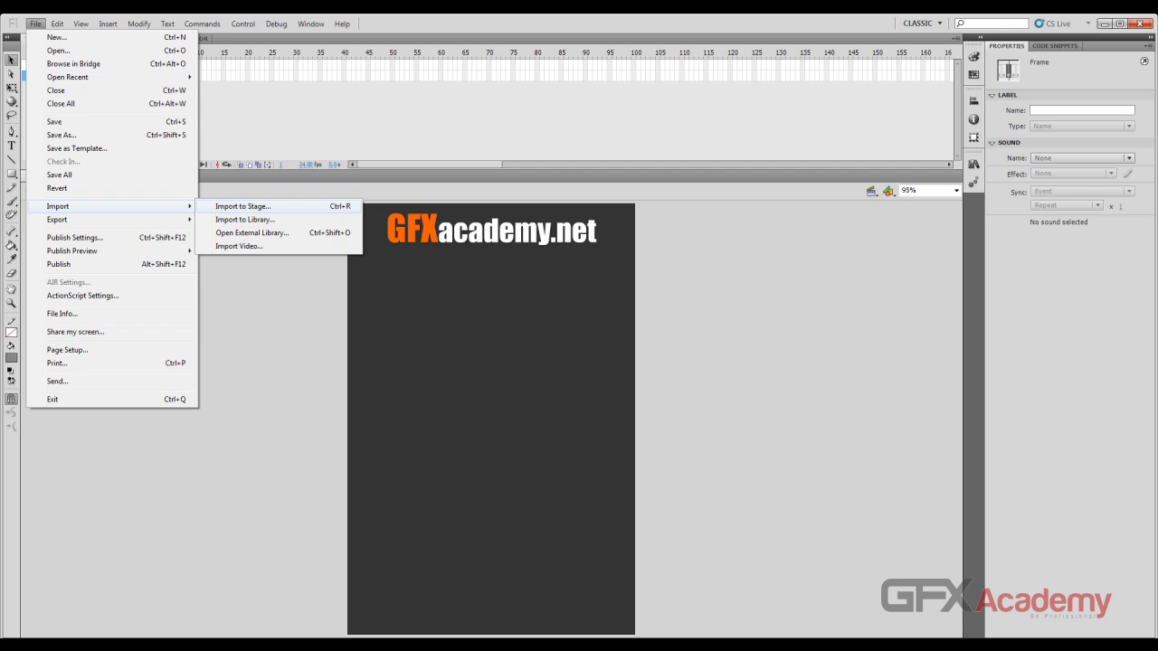
left_click(242, 207)
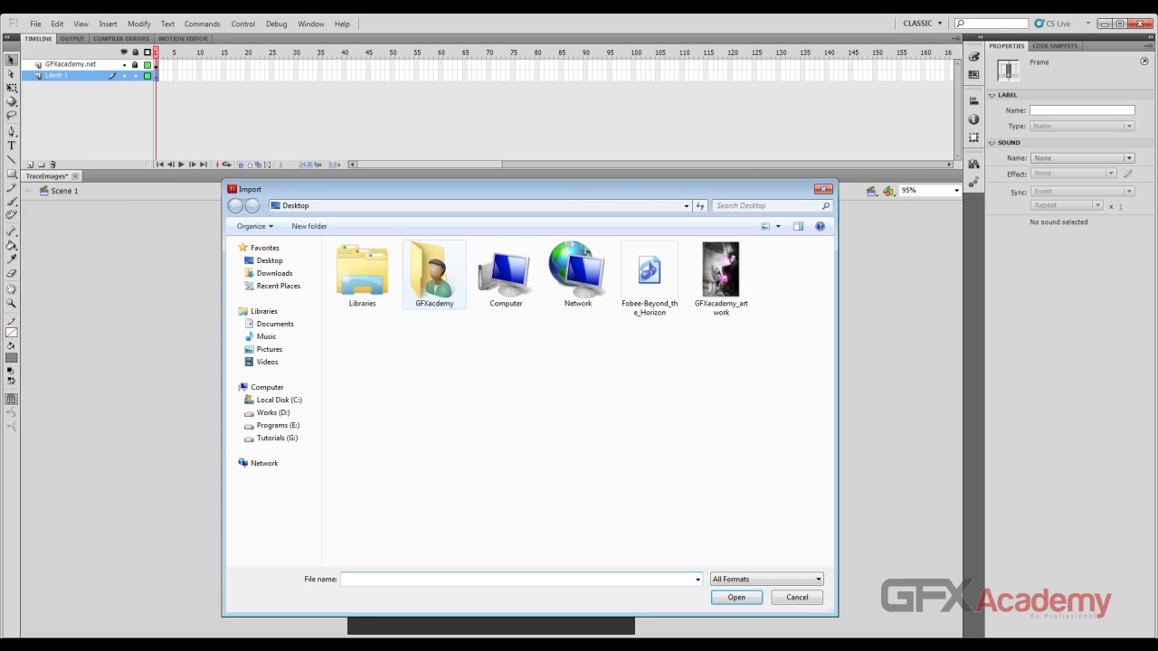
double_click(720, 269)
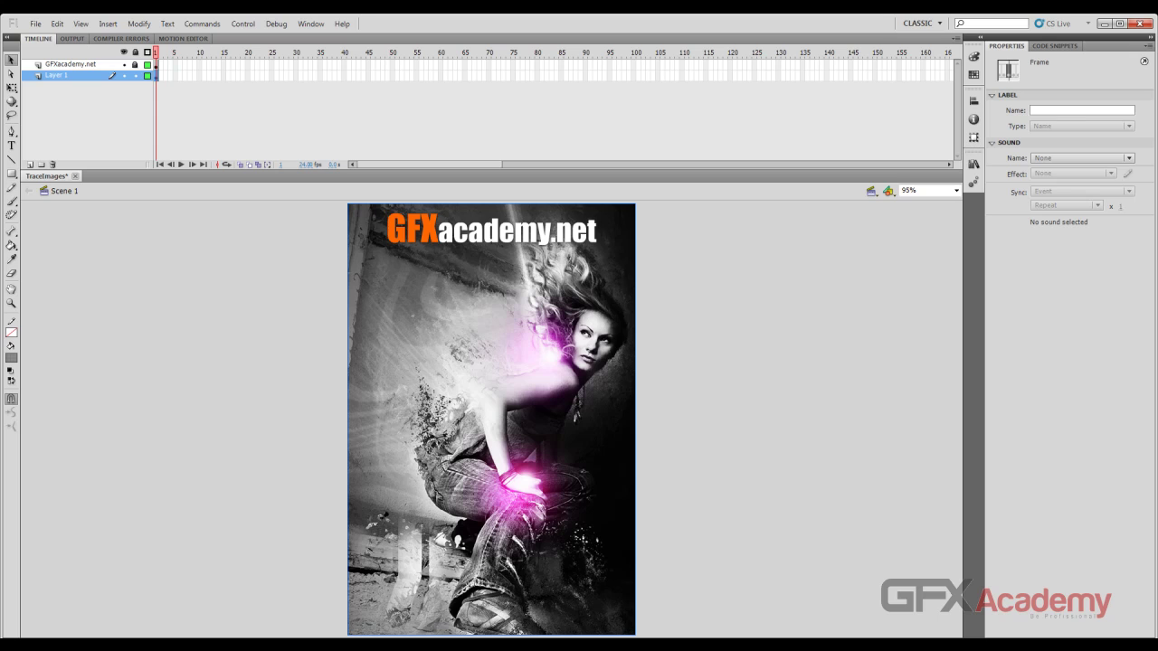
Step: Select the imported artwork bitmap, break it apart into a shape, and deselect it
key("ctrl+shift+a")
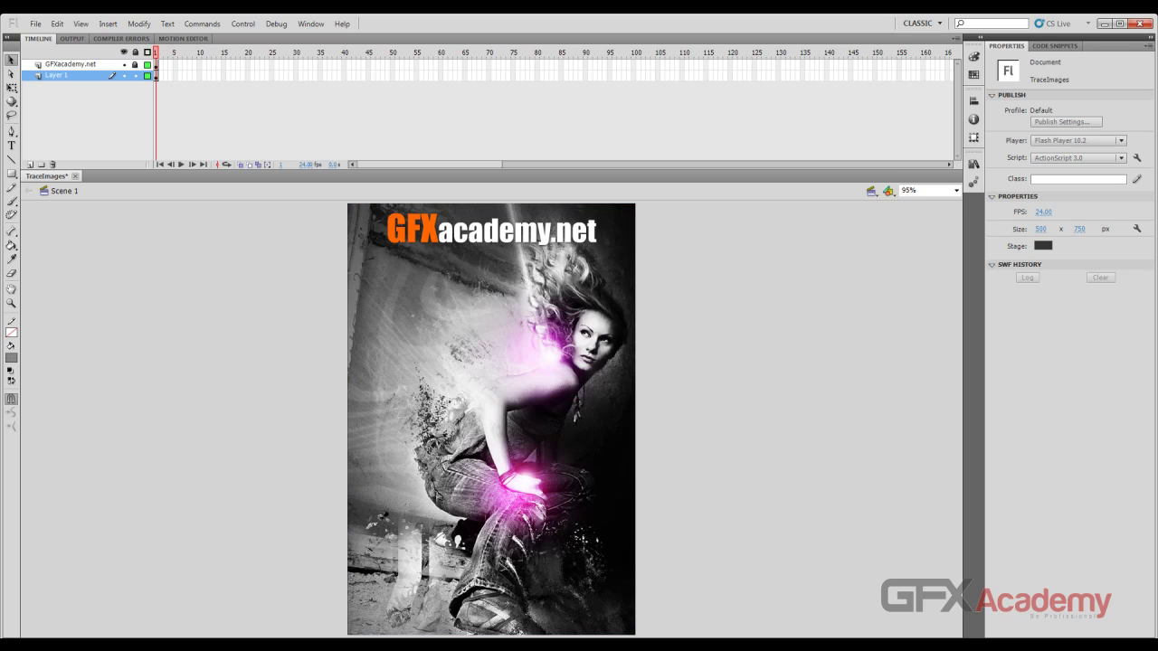
key("ctrl+a")
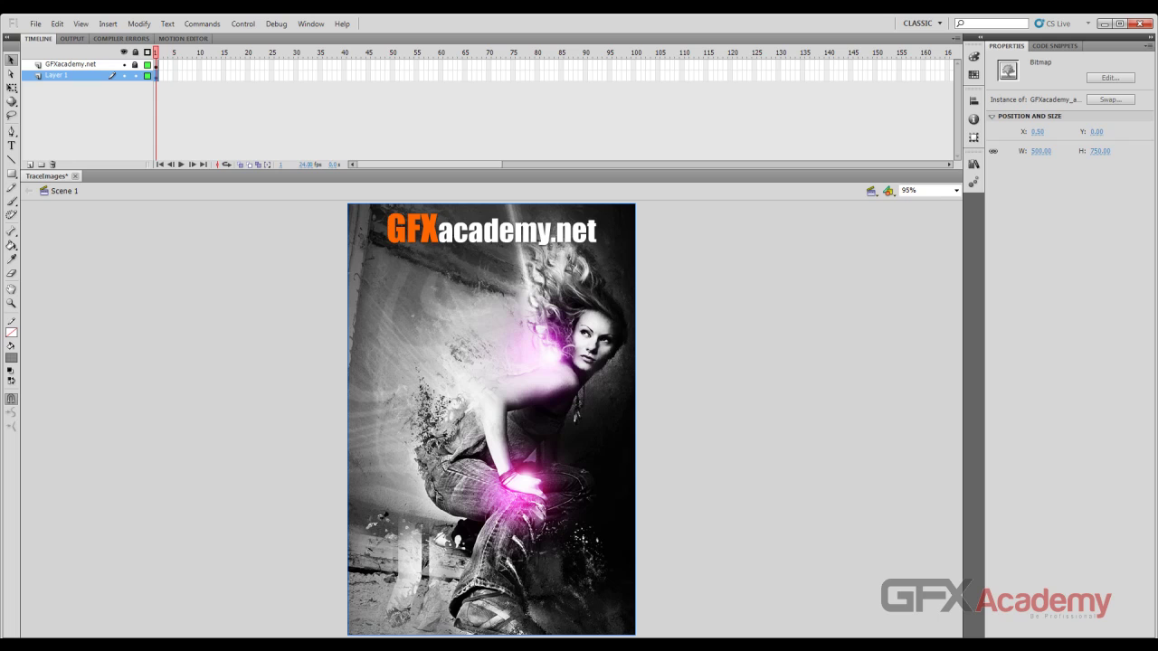
left_click(138, 23)
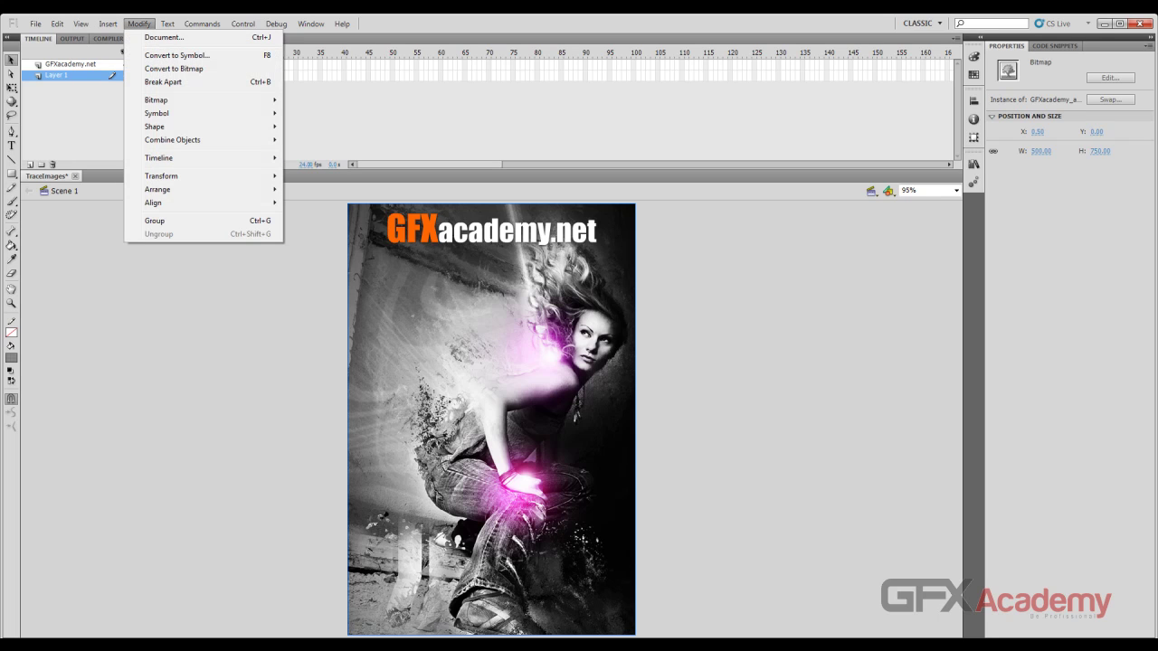
left_click(162, 82)
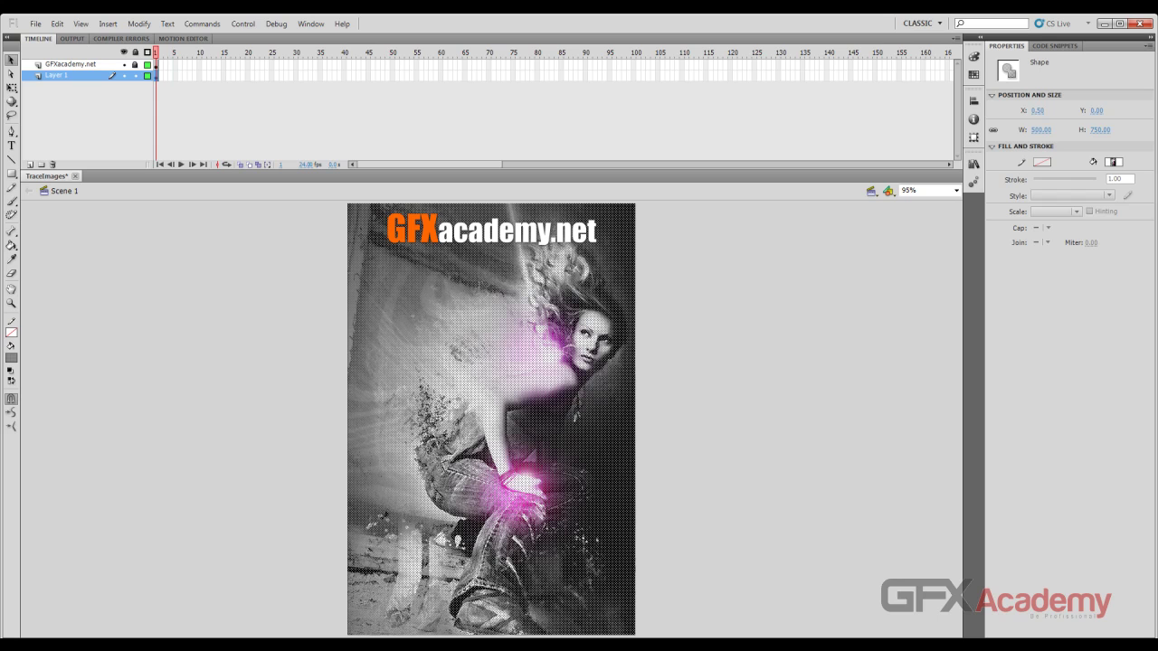
left_click(297, 303)
left_click_drag(296, 303, 667, 303)
left_click(668, 303)
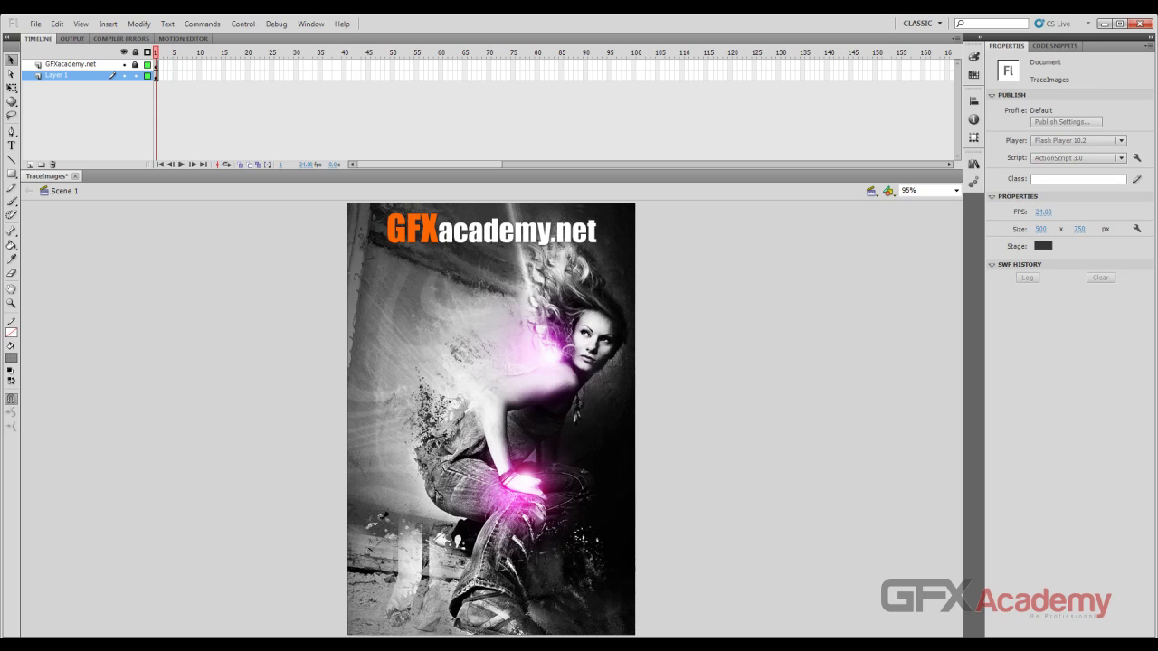
key("ctrl+a")
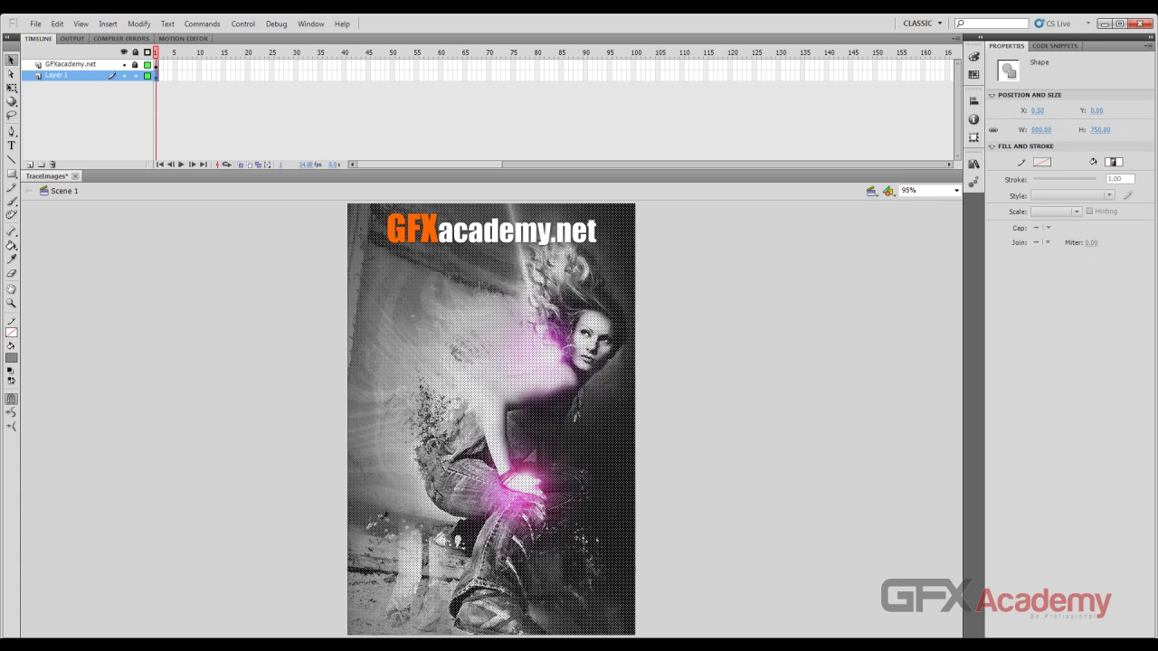
key("ctrl+shift+a")
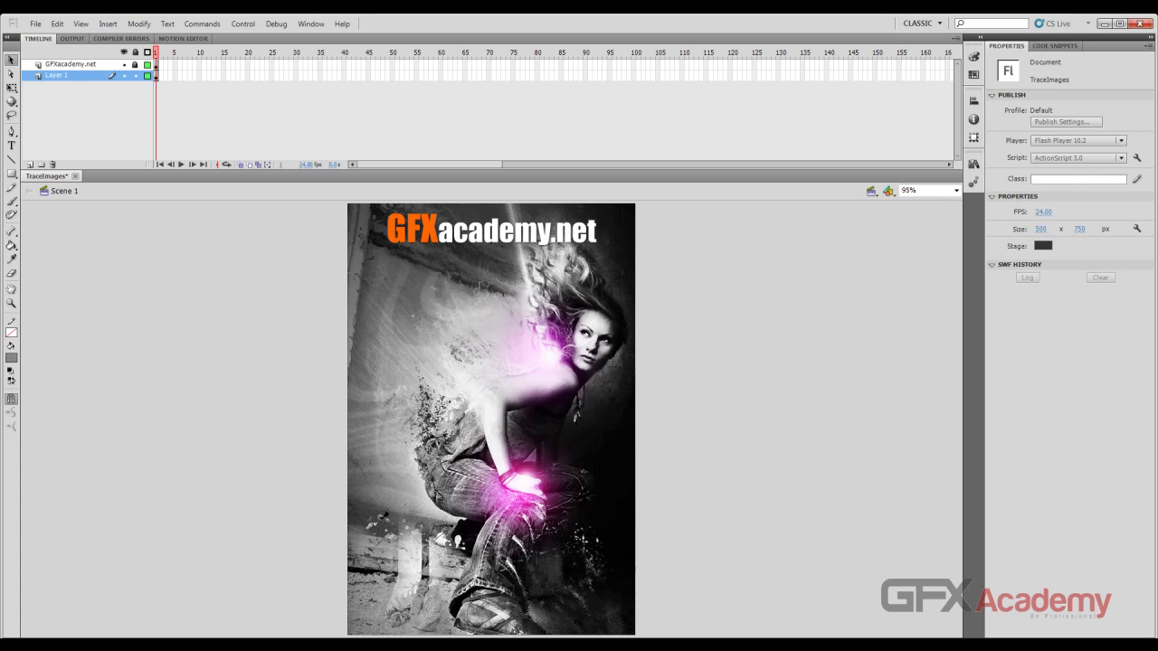
key("ctrl+a")
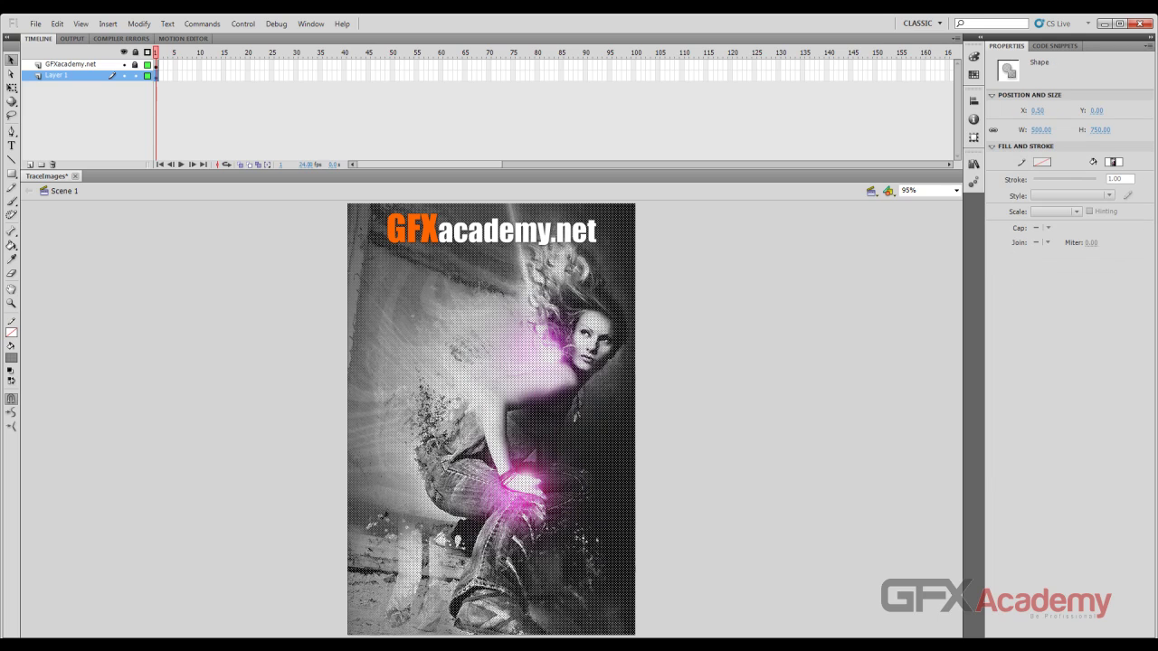
key("ctrl+shift+a")
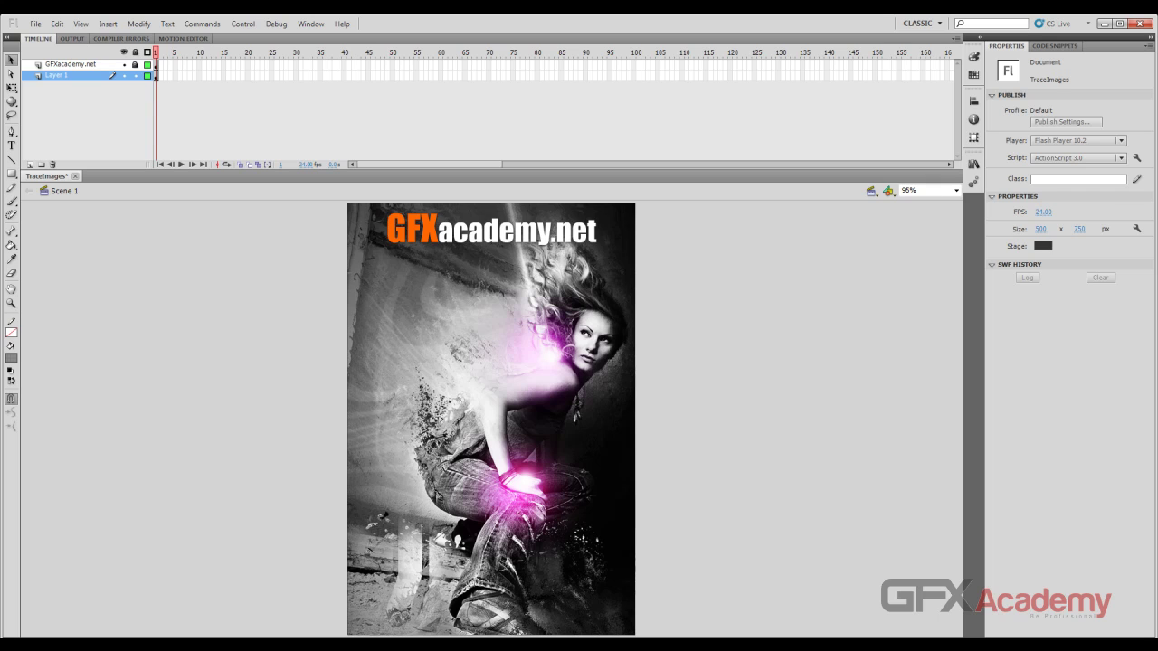
key("ctrl+a")
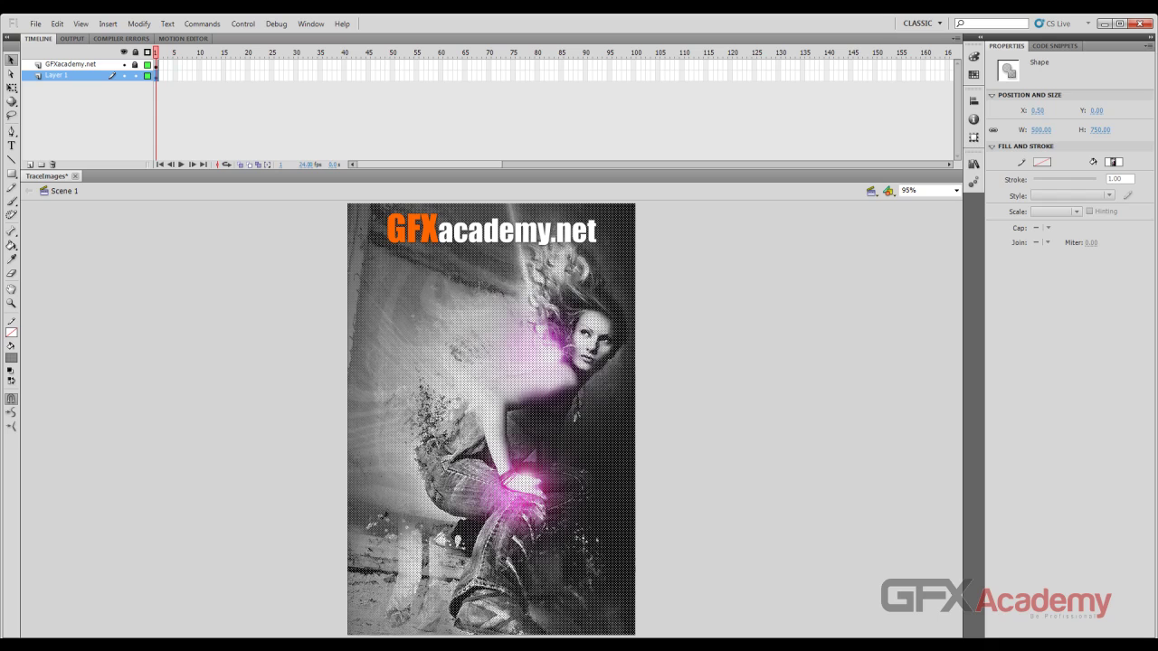
key("ctrl+shift+a")
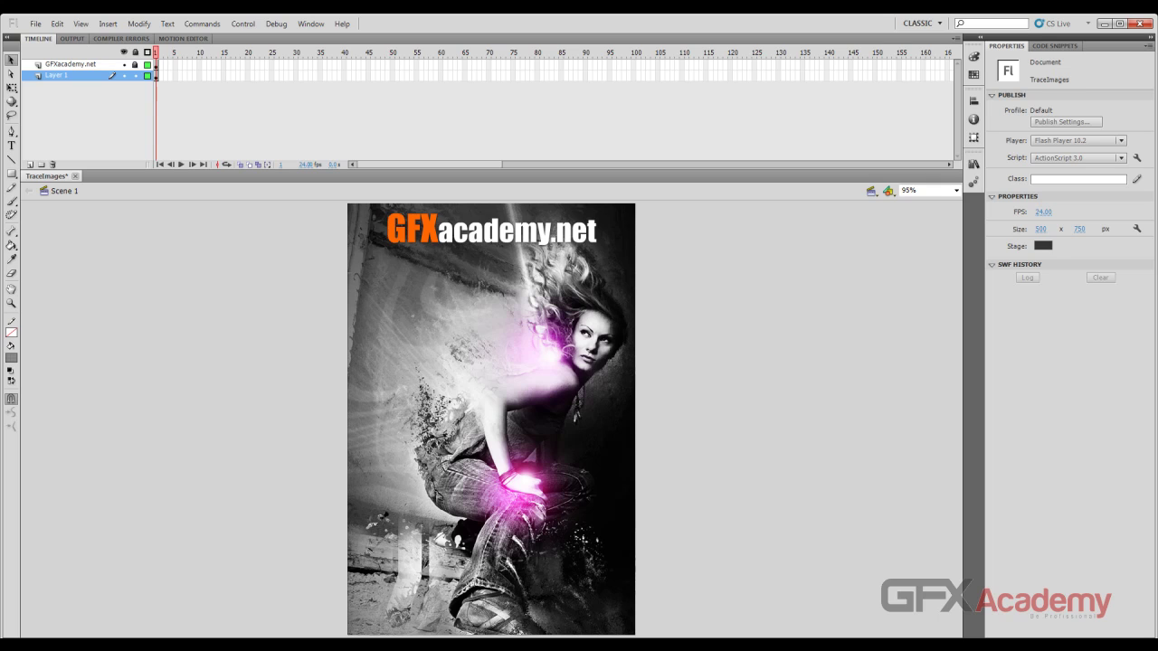
key("ctrl+a")
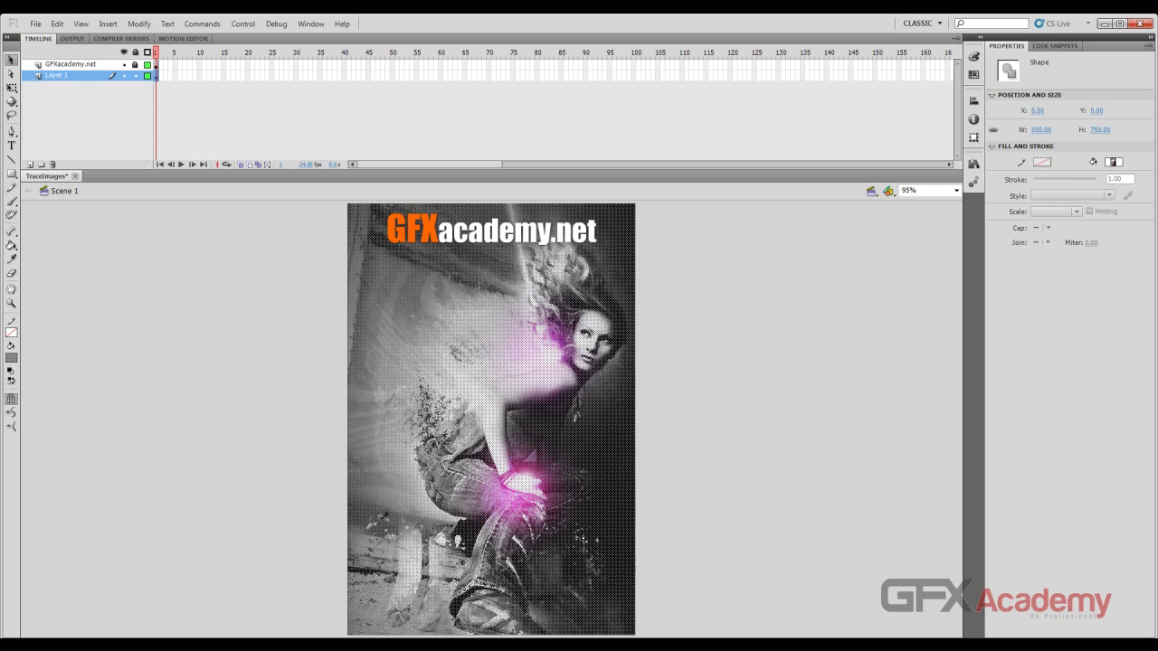
key("ctrl+shift+a")
key("ctrl+a")
key("ctrl+shift+a")
key("ctrl+a")
key("ctrl+shift+a")
key("ctrl+a")
key("ctrl+shift+a")
key("ctrl+a")
key("ctrl+shift+a")
key("ctrl+a")
Step: Undo the break-apart and the import of the artwork, and redo the import
key("ctrl+z")
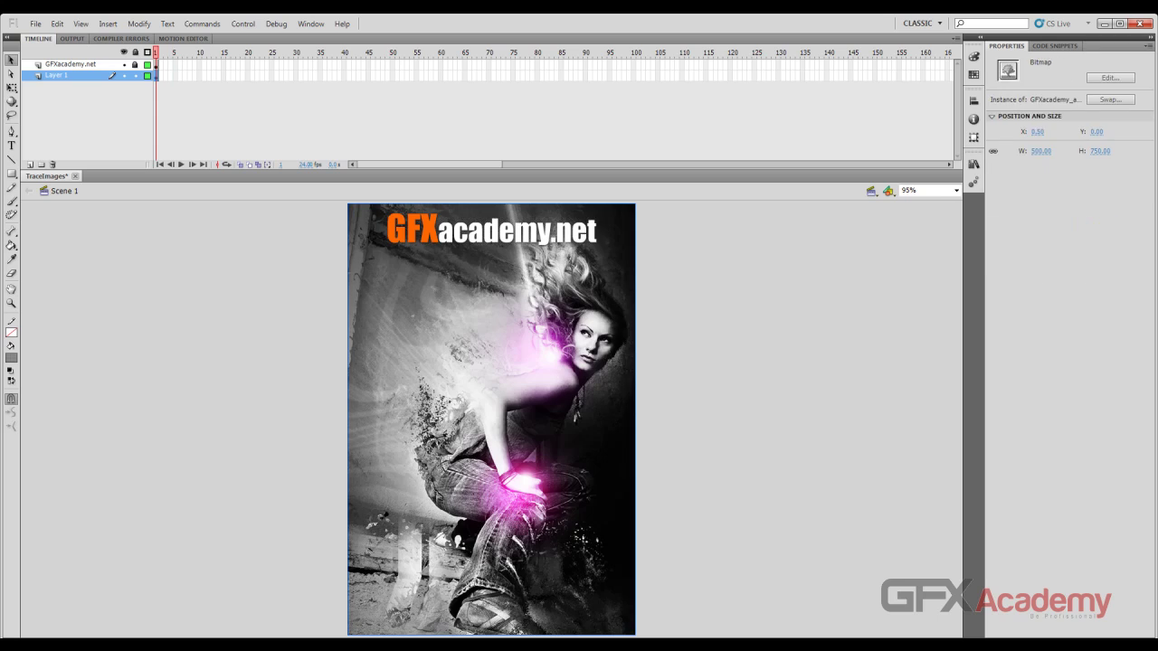
key("Delete")
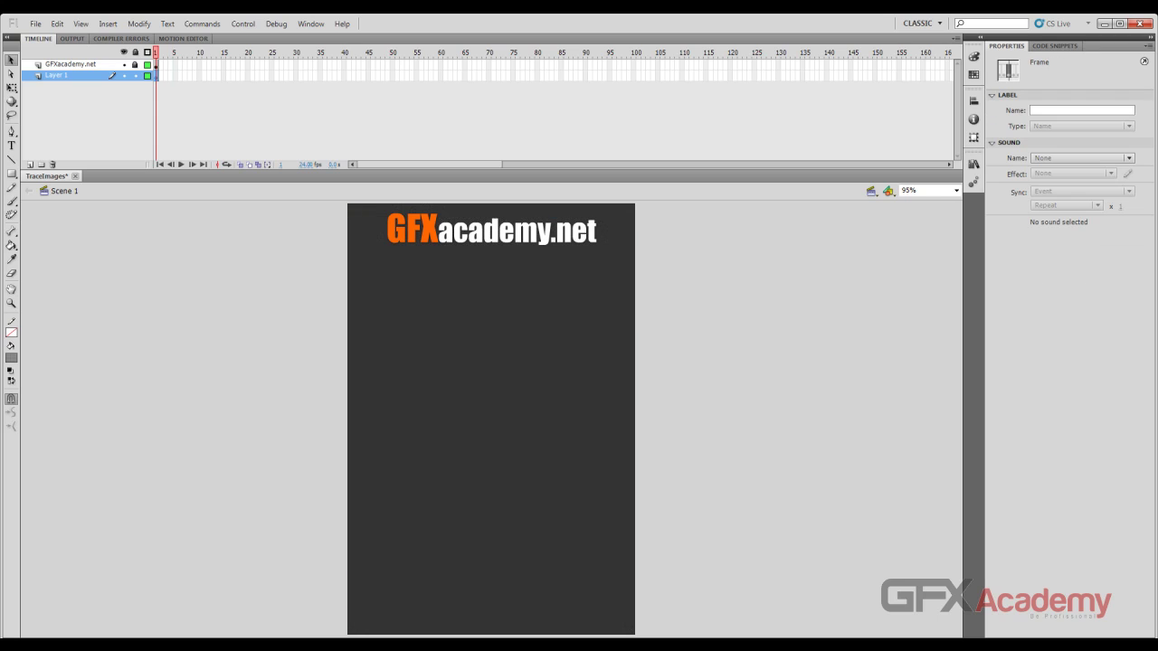
key("ctrl+l")
left_click(35, 24)
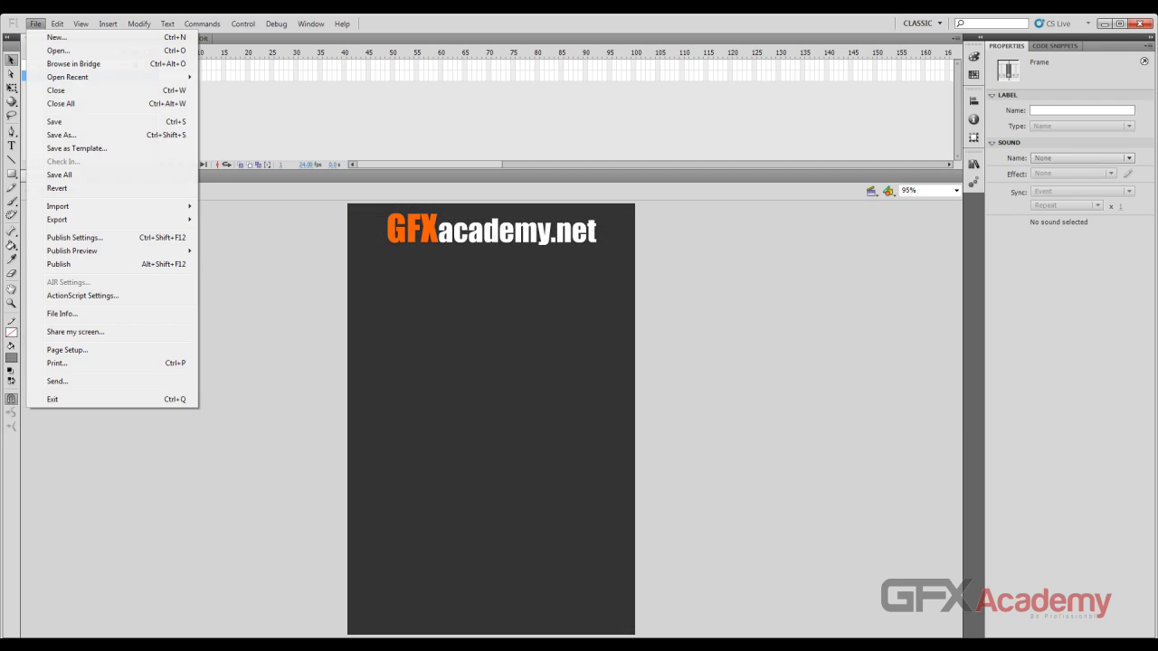
mouse_move(57, 24)
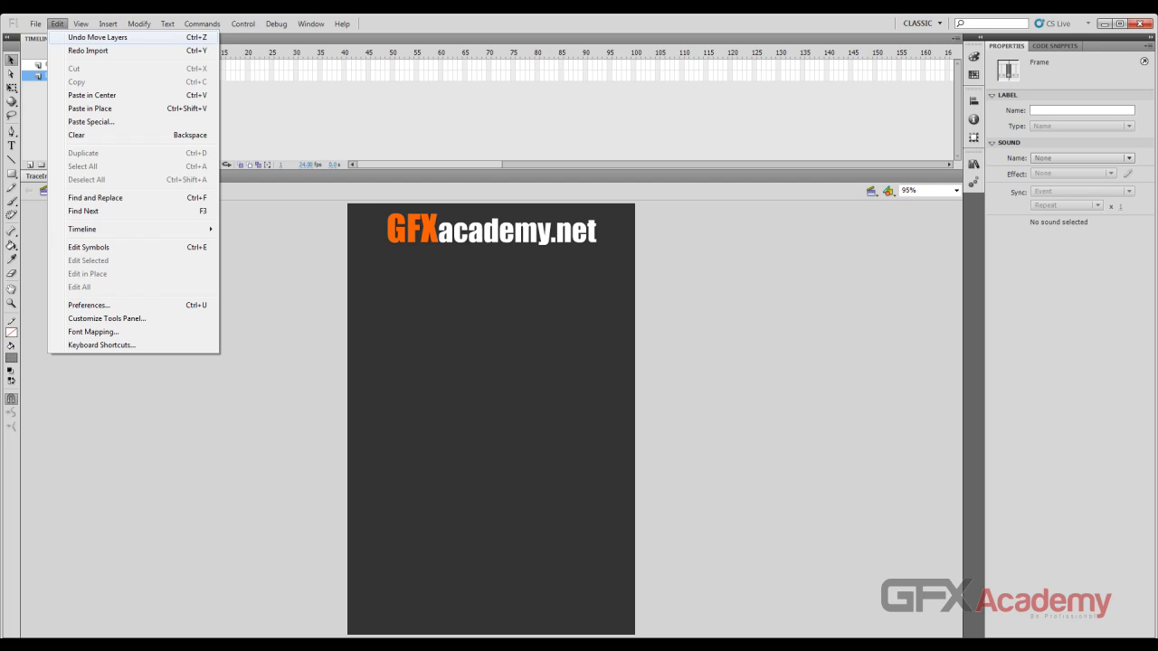
key("Down")
key("Return")
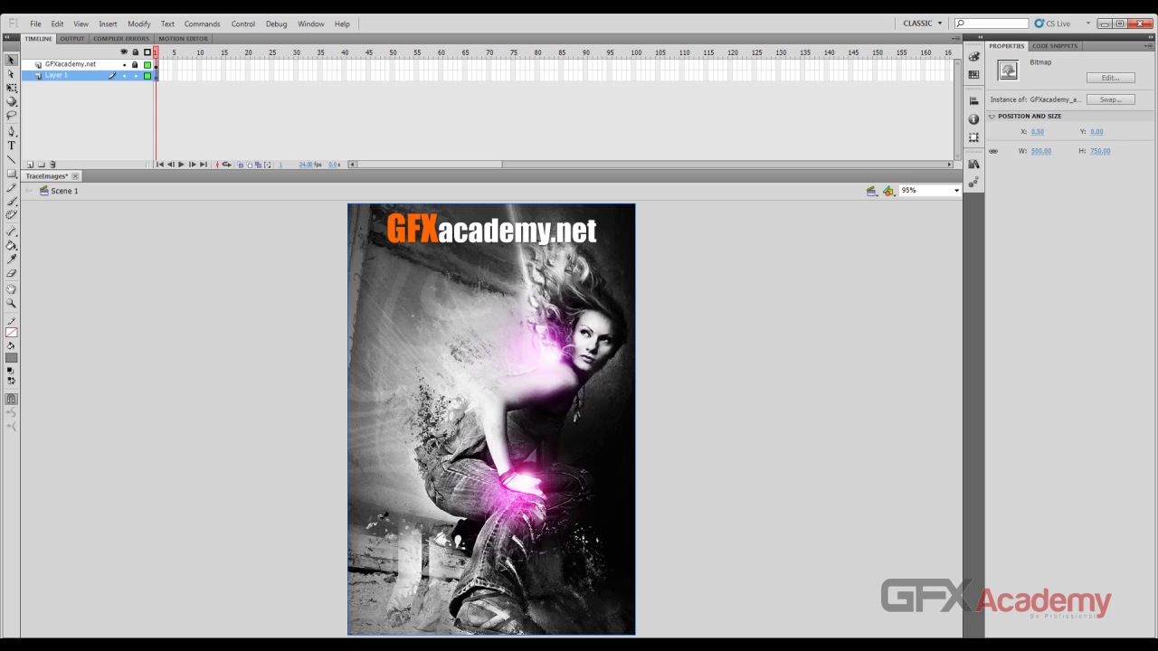
Step: Examine the Swap Bitmap options for the selected artwork and close them without swapping
key("ctrl+shift+a")
key("ctrl+a")
left_click(138, 24)
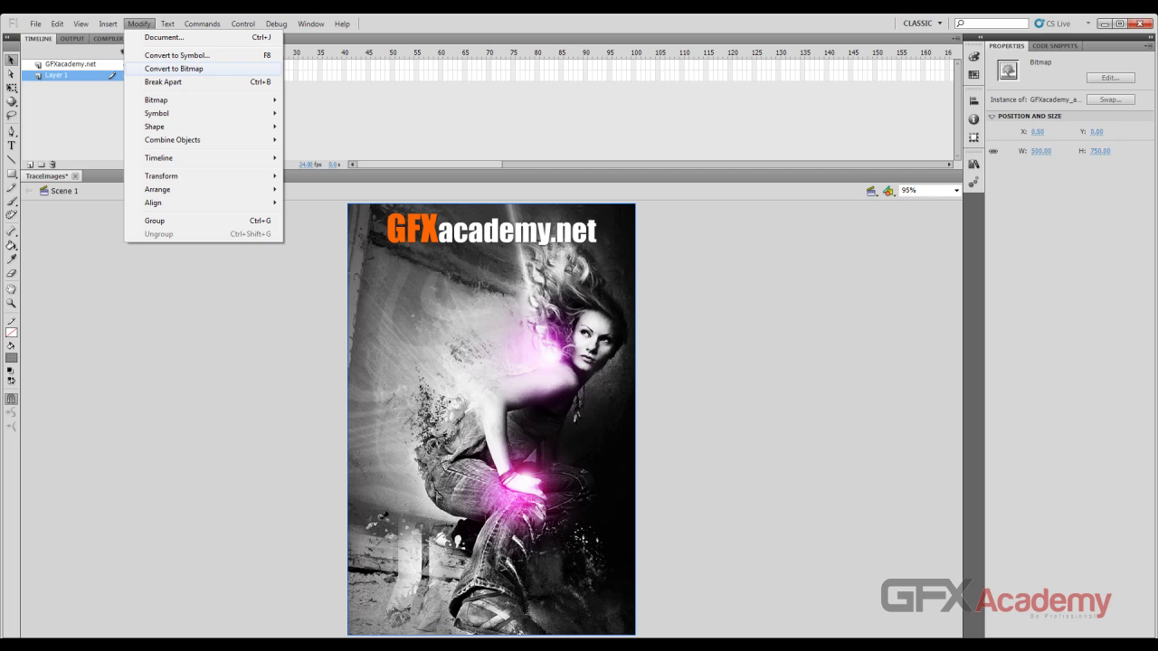
mouse_move(163, 100)
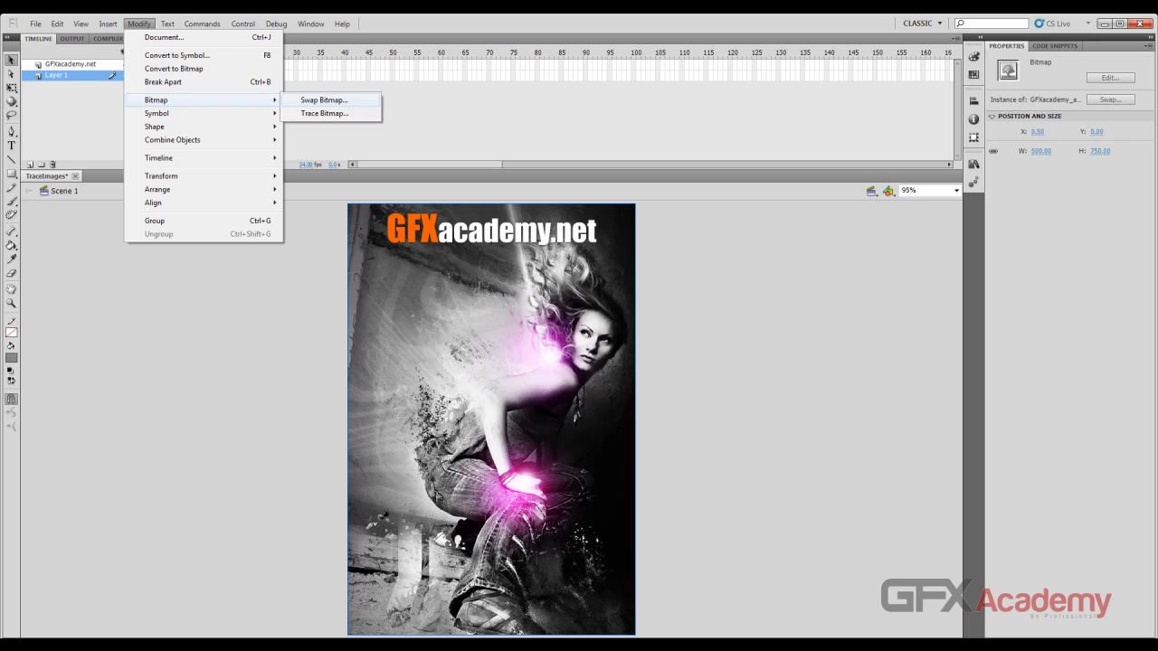
left_click(324, 100)
left_click_drag(578, 261, 574, 315)
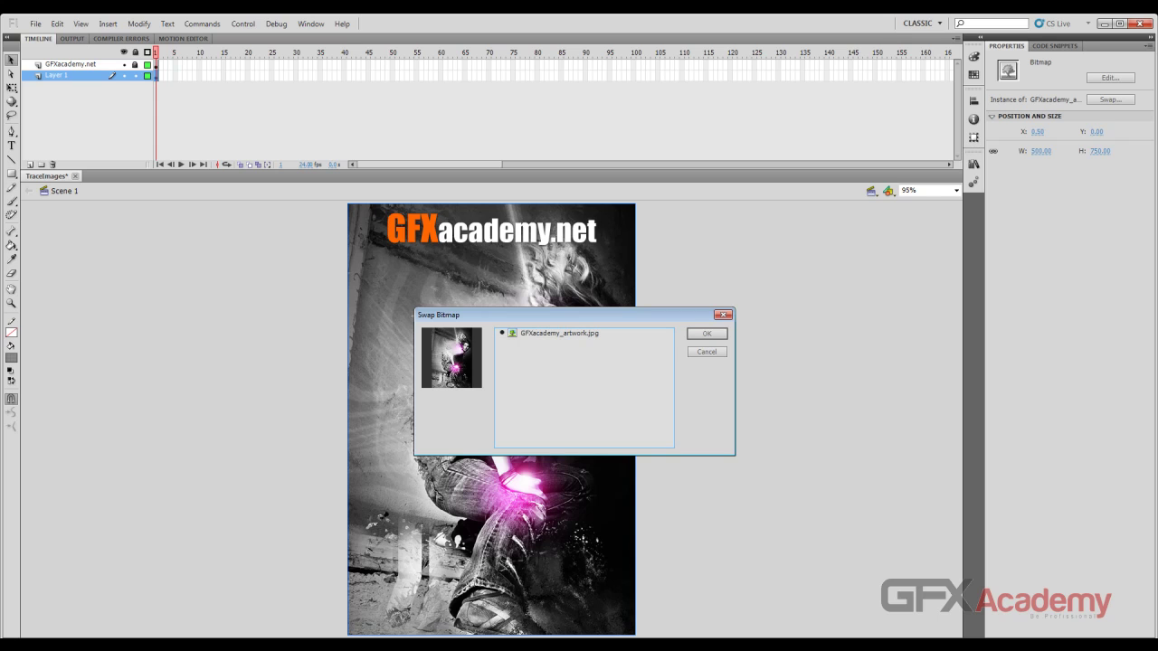
left_click(706, 352)
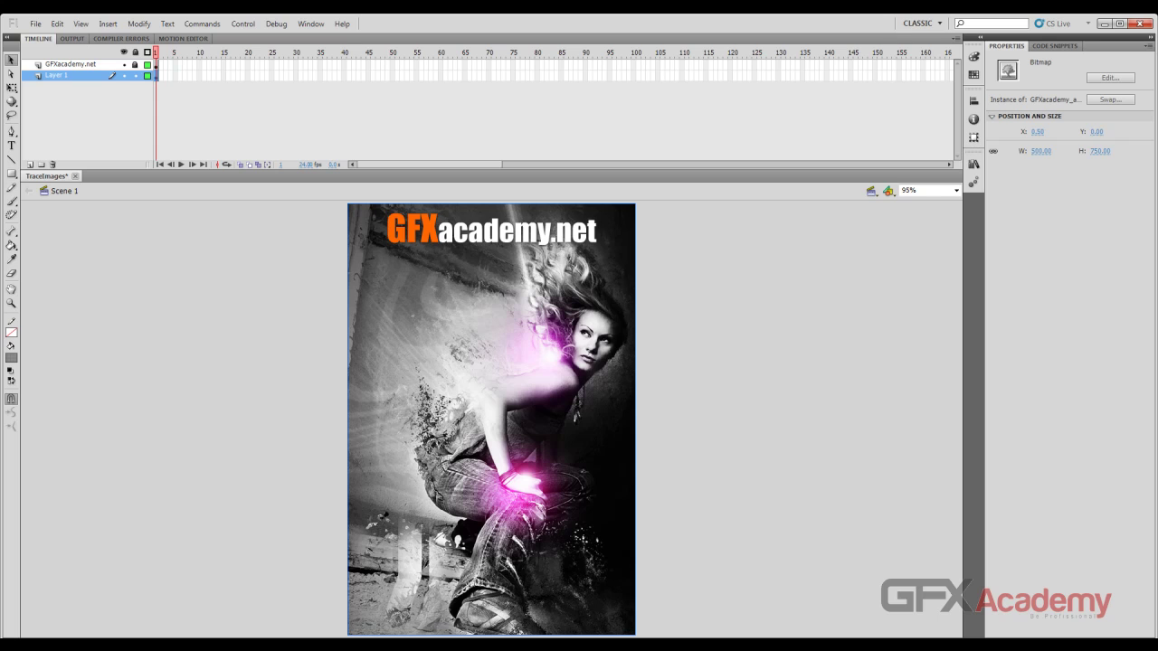
Step: Open Trace Bitmap for the selected artwork, place the dialog beside the image, and set the color threshold to 50
left_click(139, 24)
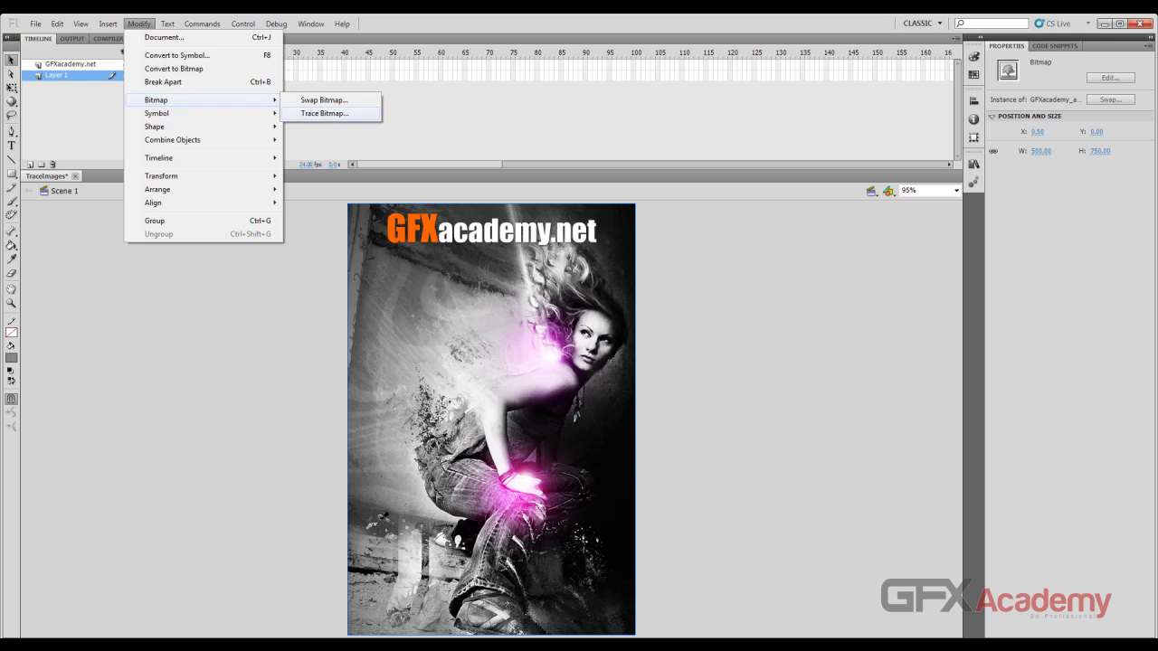
left_click(324, 113)
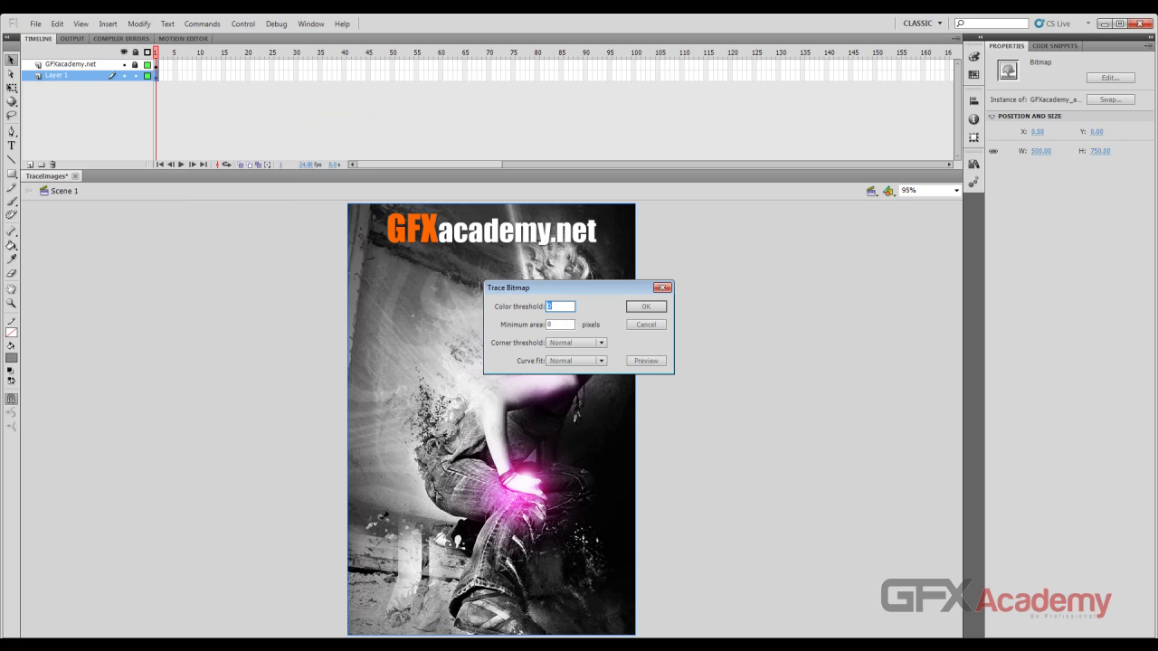
left_click_drag(569, 288, 733, 257)
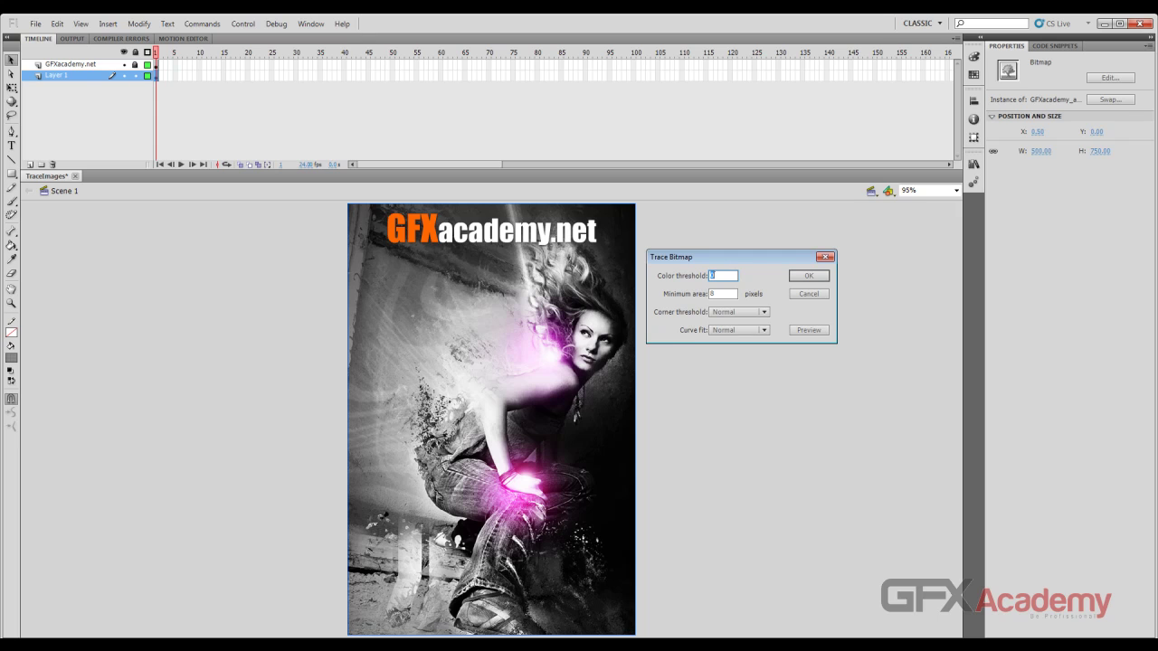
left_click_drag(732, 257, 735, 257)
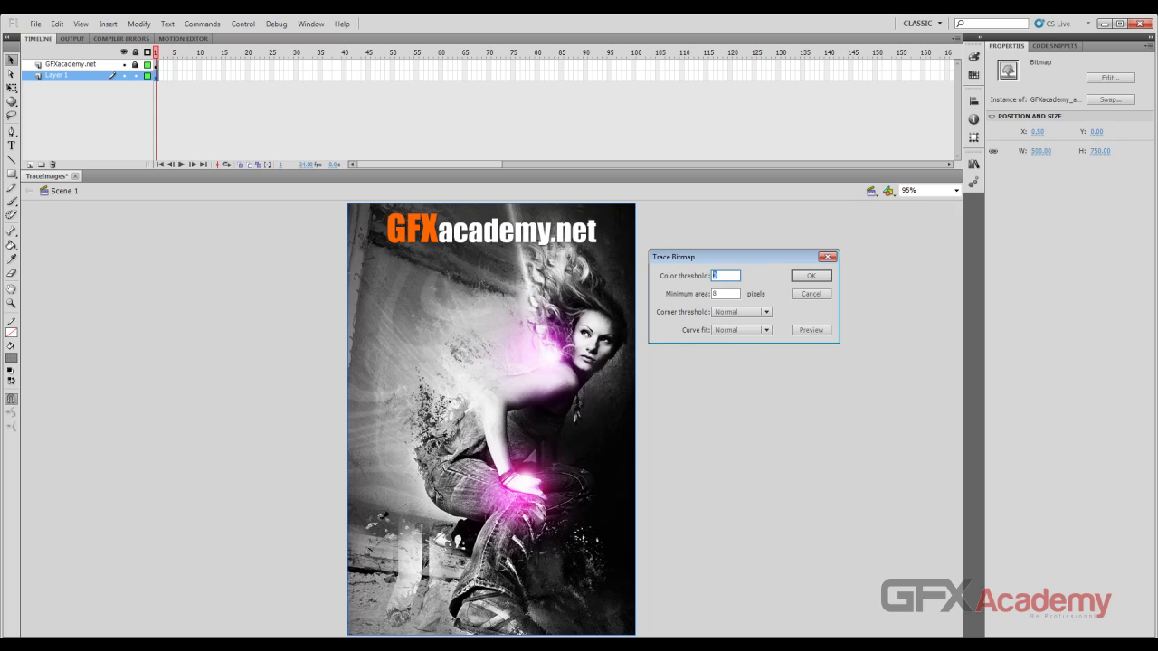
key("Return")
left_click_drag(733, 257, 741, 249)
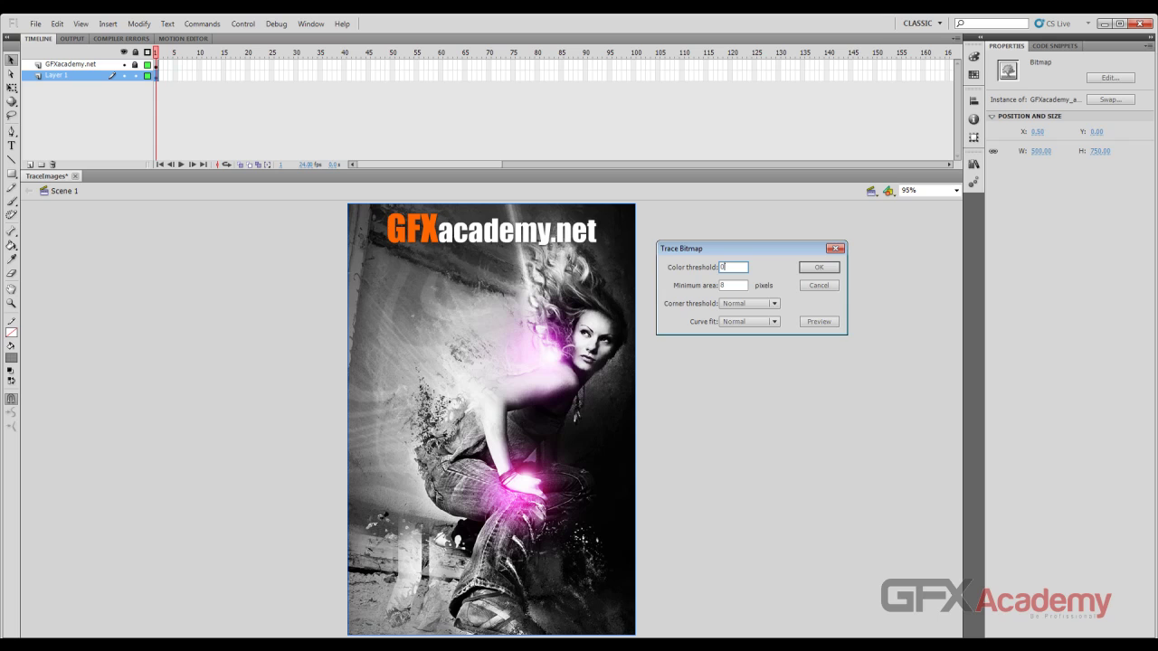
left_click_drag(742, 248, 725, 252)
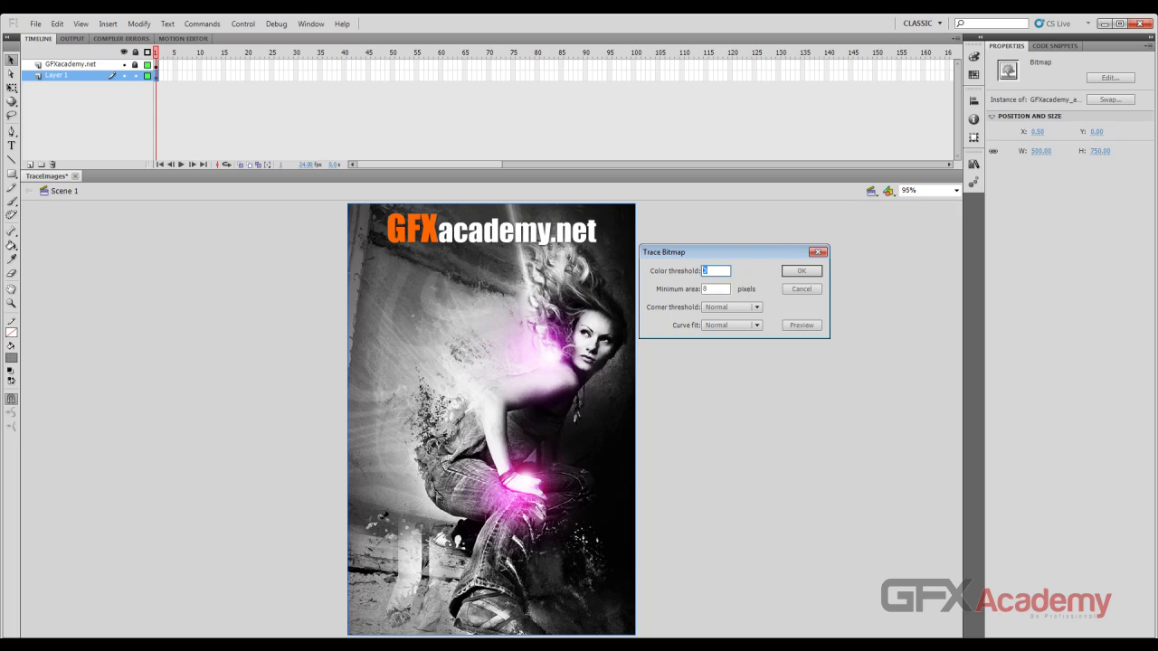
type("50")
key("Tab")
Step: Preview the trace with Normal corner threshold and Normal curve fit, and cancel it without applying
left_click(732, 307)
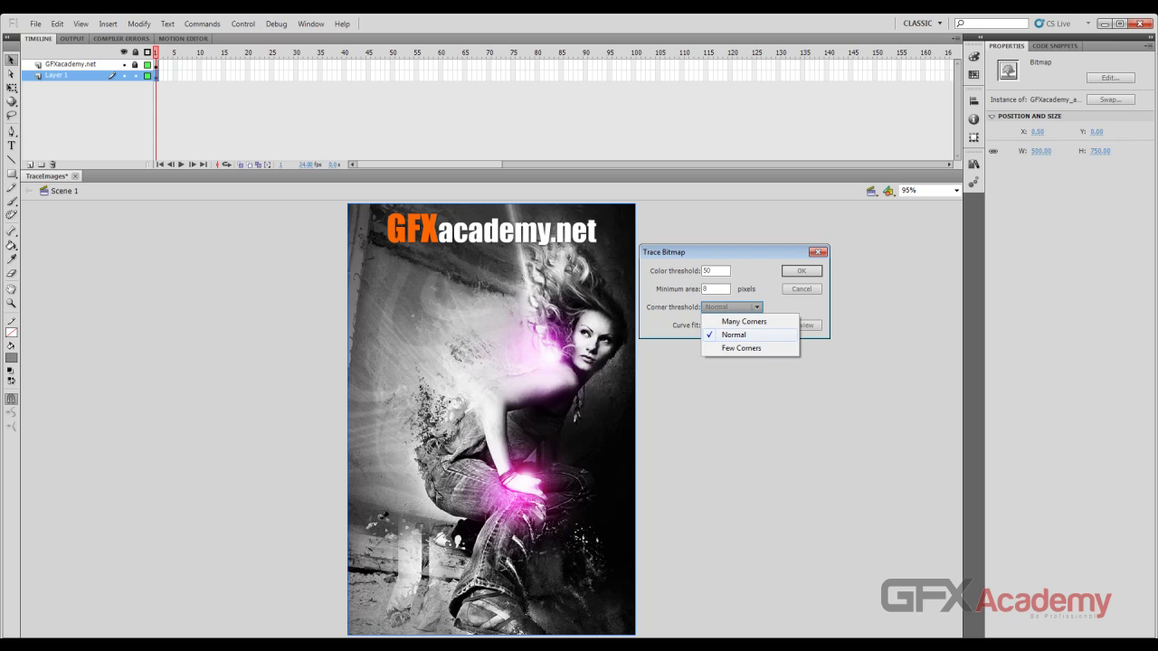
left_click(734, 334)
left_click(732, 325)
key("Escape")
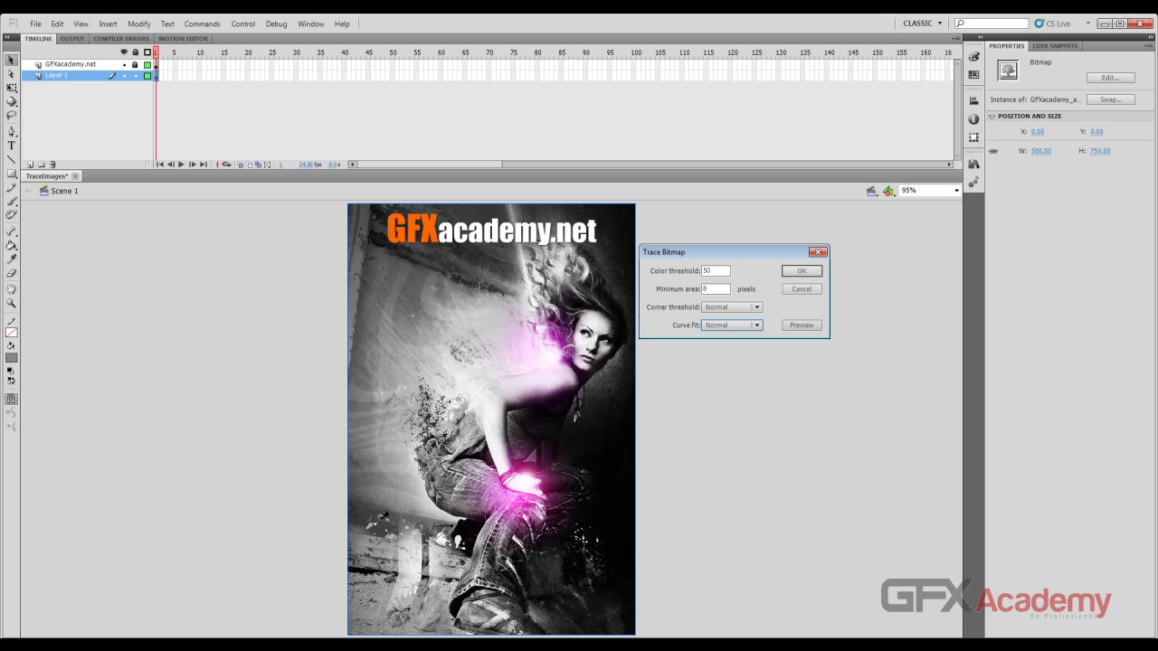
left_click(800, 325)
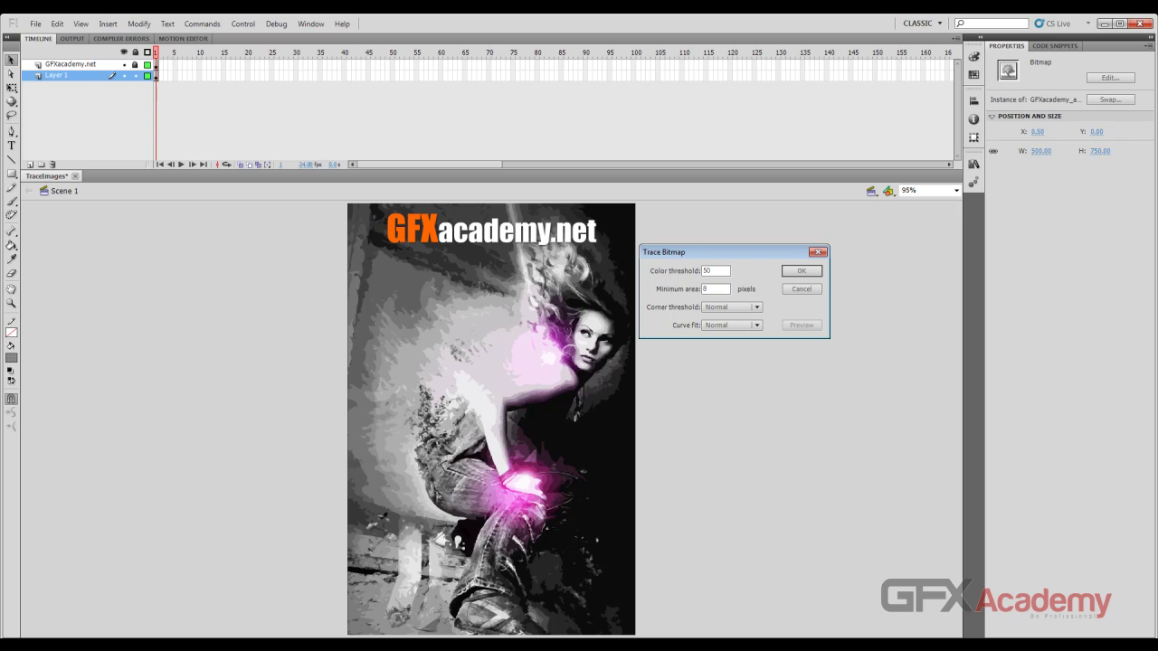
key("Escape")
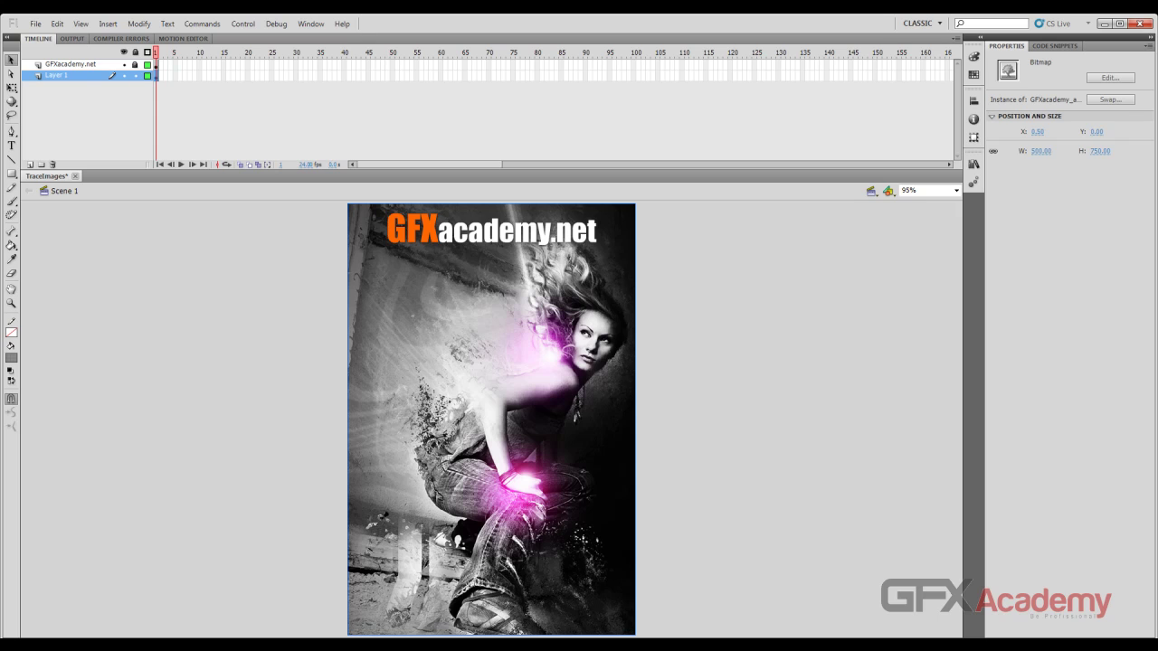
Step: Copy the artwork bitmap and paste it in place on a new layer directly above Layer 1
key("ctrl+shift+a")
key("ctrl+a")
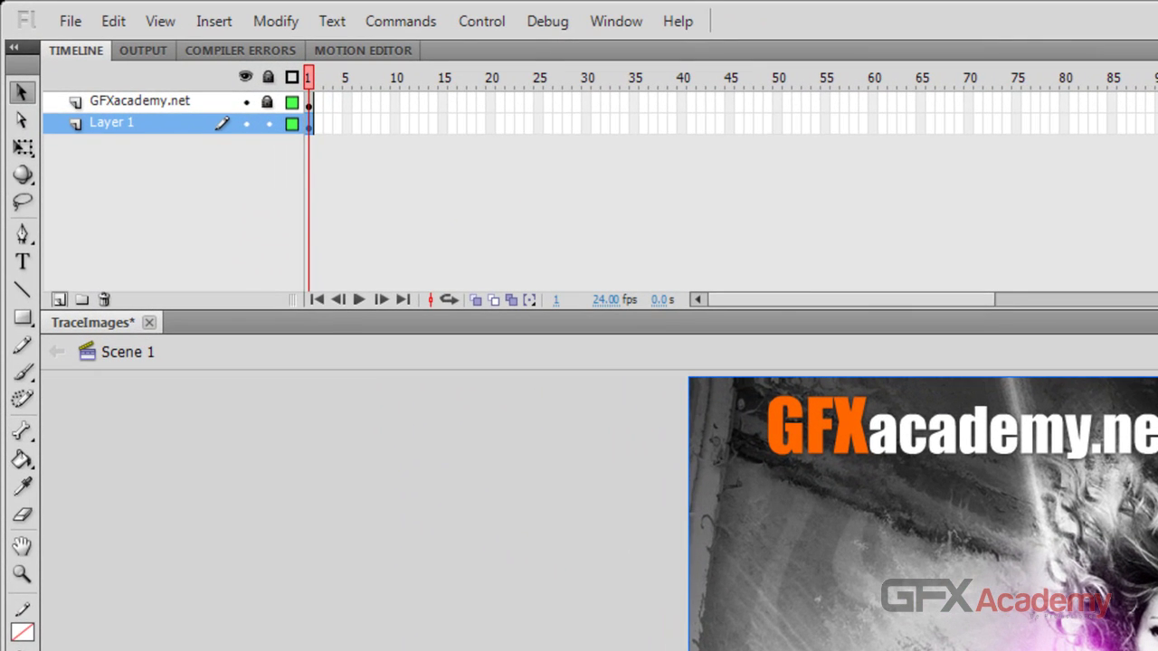
left_click(30, 165)
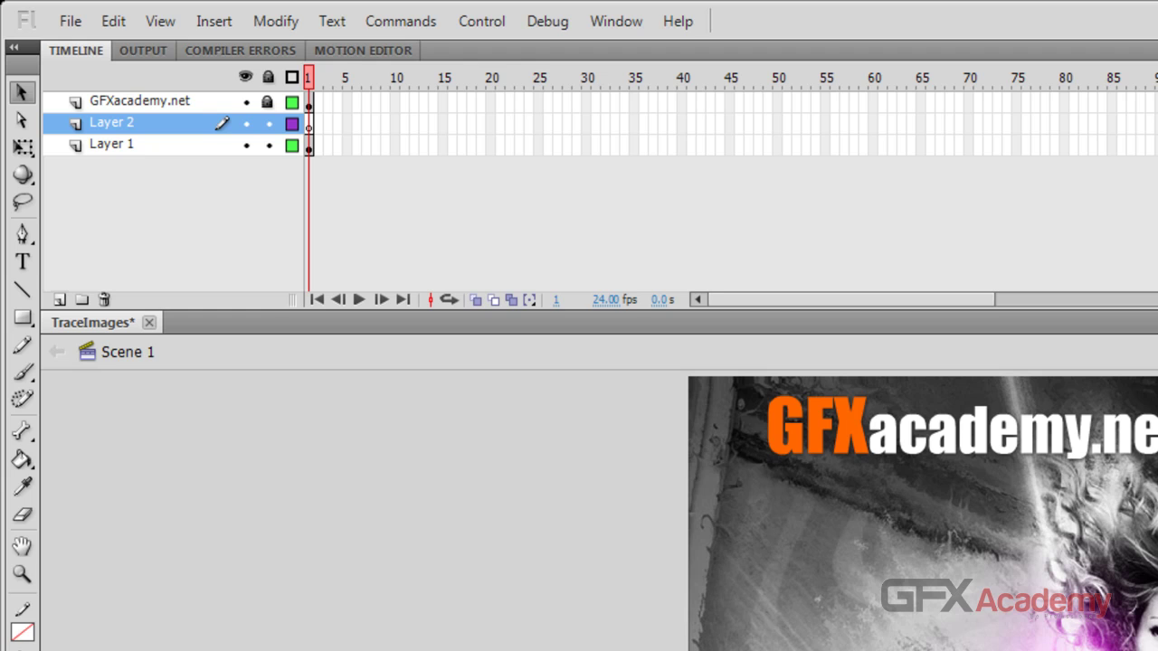
key("ctrl+shift+v")
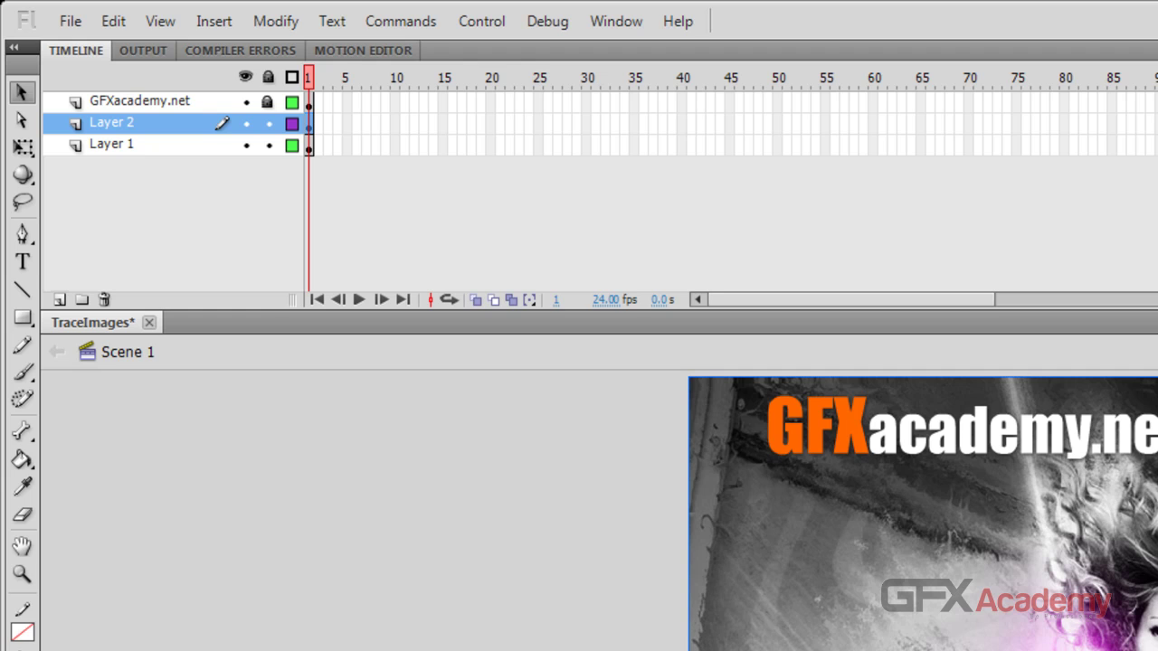
left_click(113, 21)
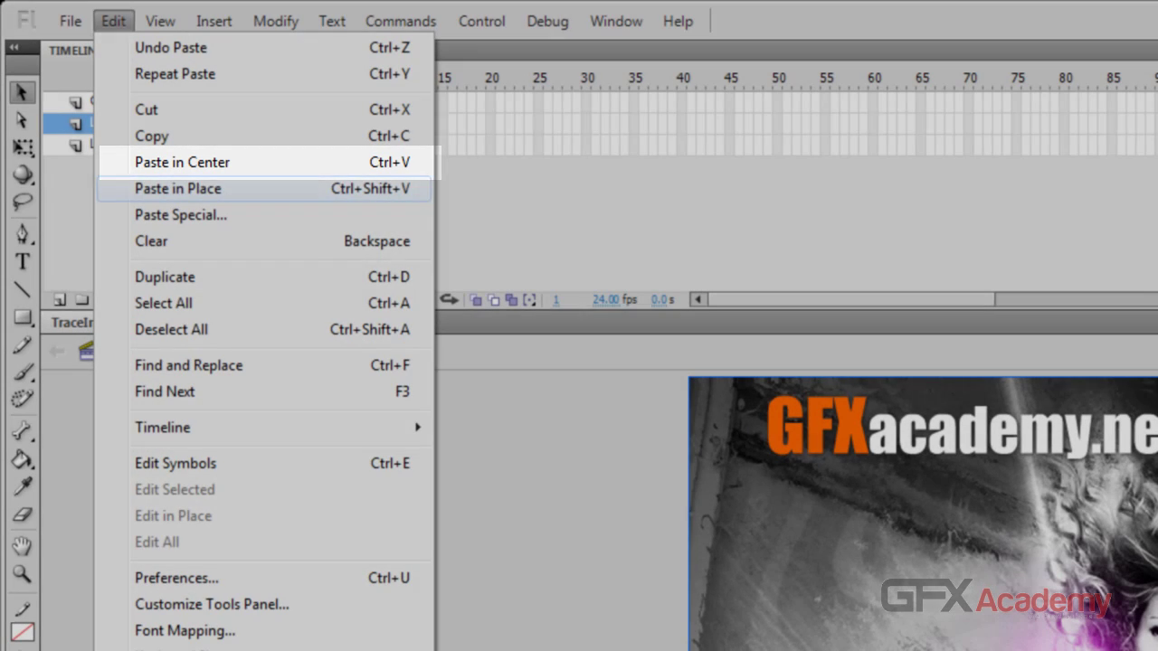
key("Escape")
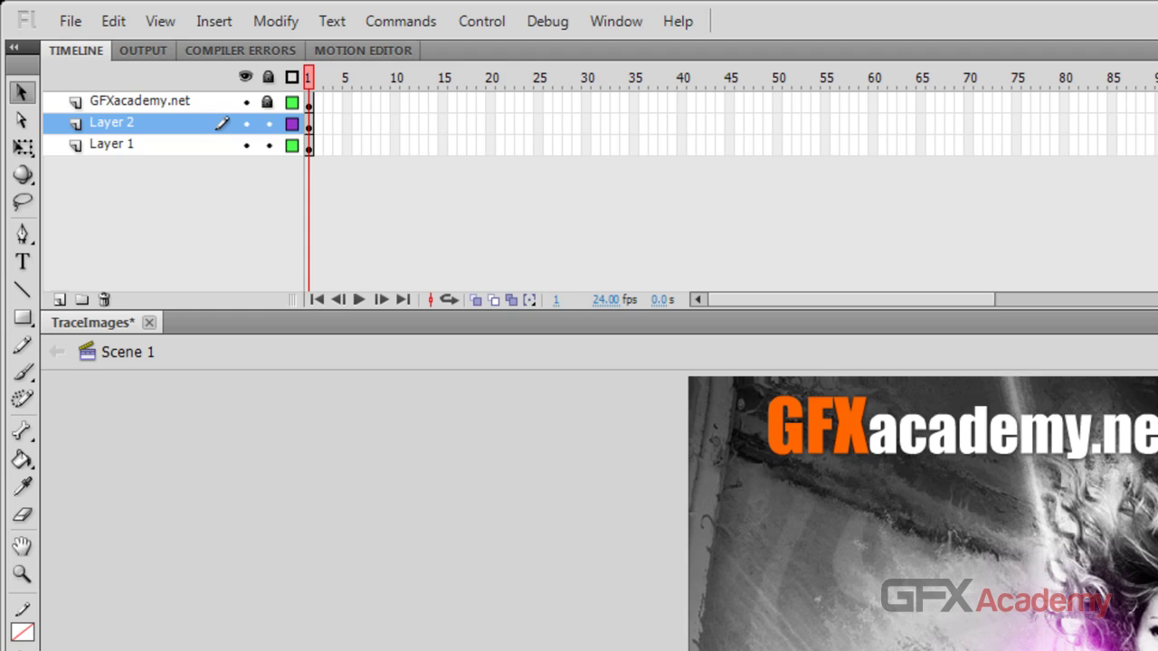
Step: Hide and lock Layer 1, and select the pasted artwork bitmap on Layer 2
left_click(245, 144)
left_click(268, 144)
key("ctrl+a")
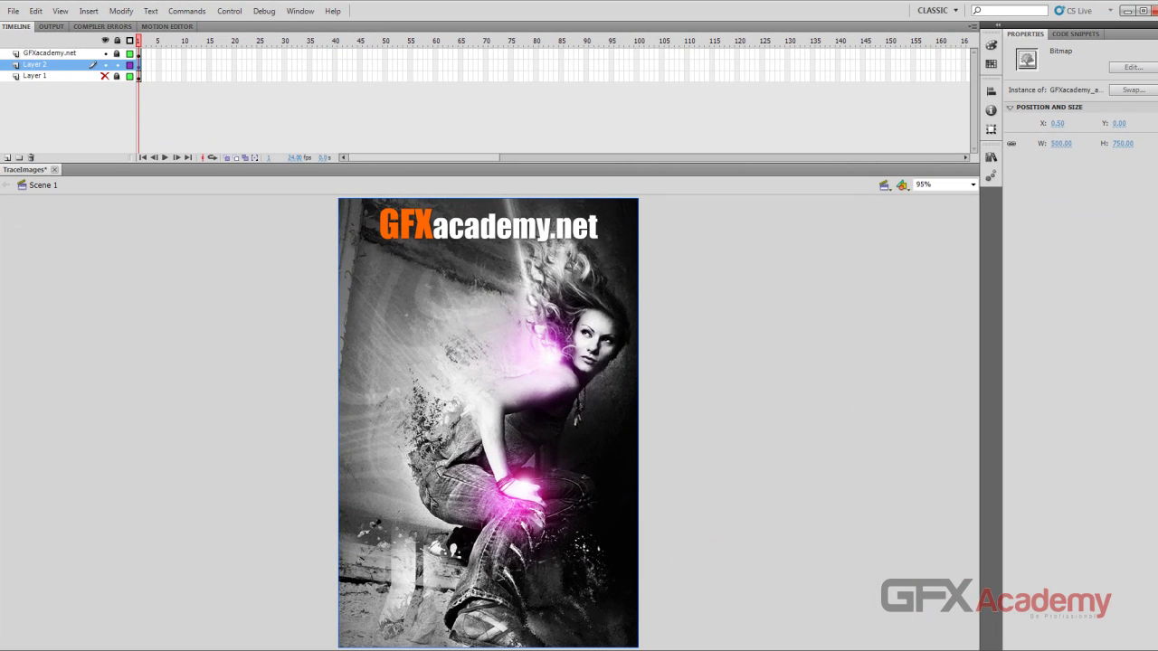
Step: Trace the Layer 2 bitmap into shapes with a color threshold of 50, and deselect the result
left_click(121, 11)
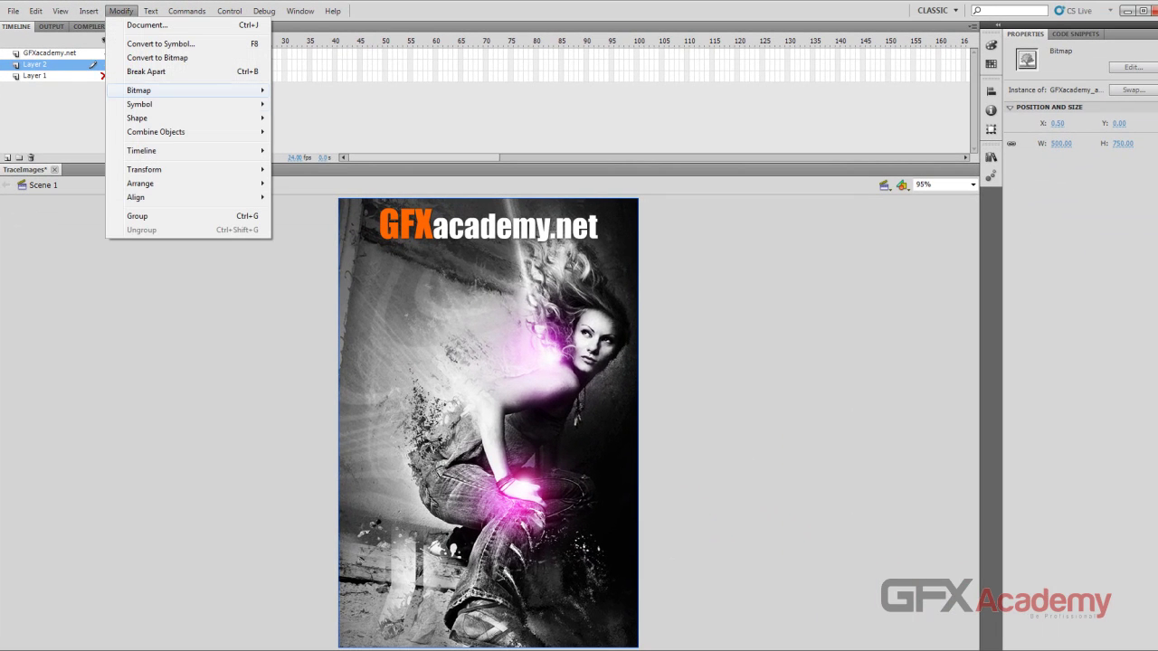
mouse_move(138, 91)
left_click(298, 103)
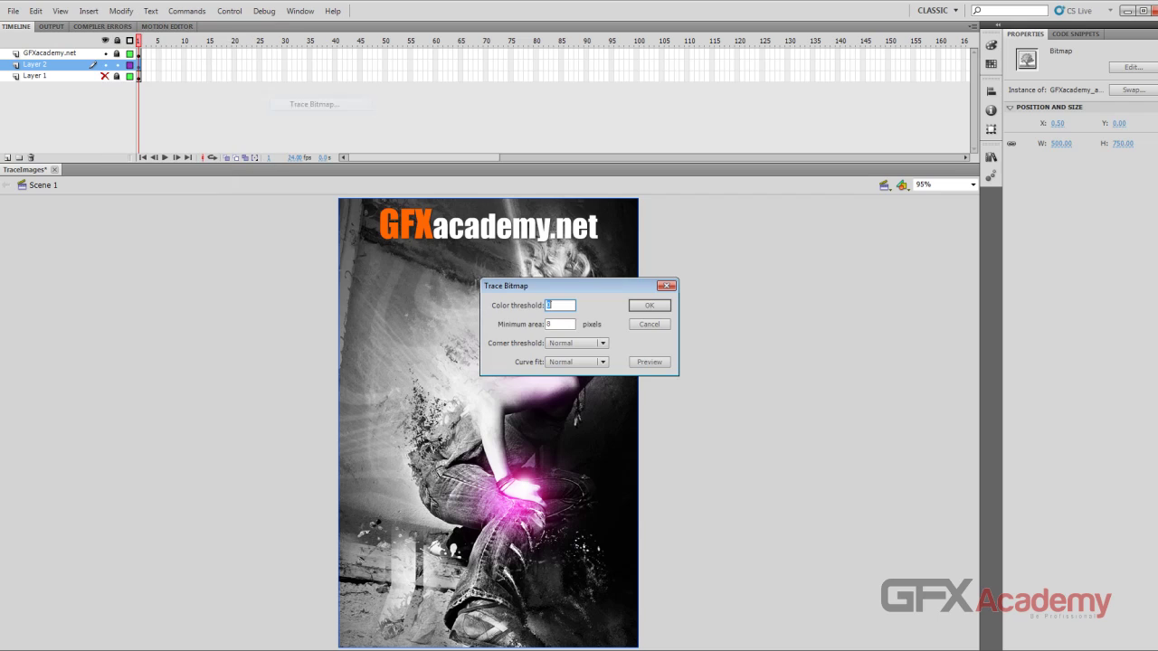
mouse_move(565, 286)
left_mouse_down()
mouse_move(872, 259)
mouse_move(815, 255)
left_mouse_up()
double_click(799, 274)
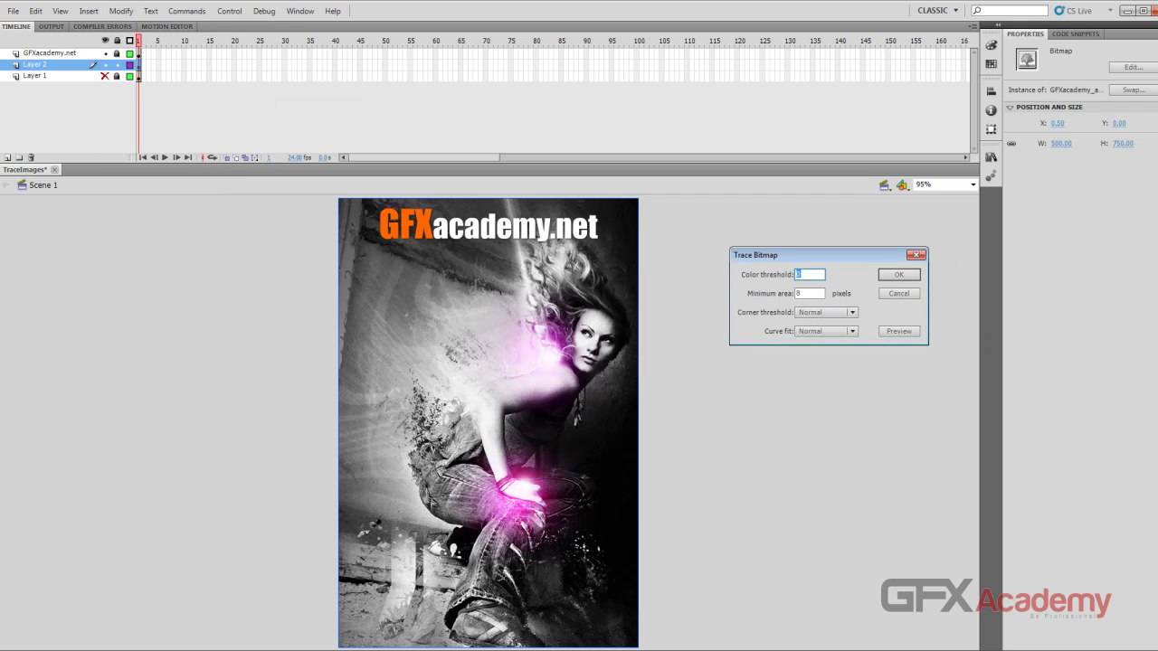
type("50")
key("Return")
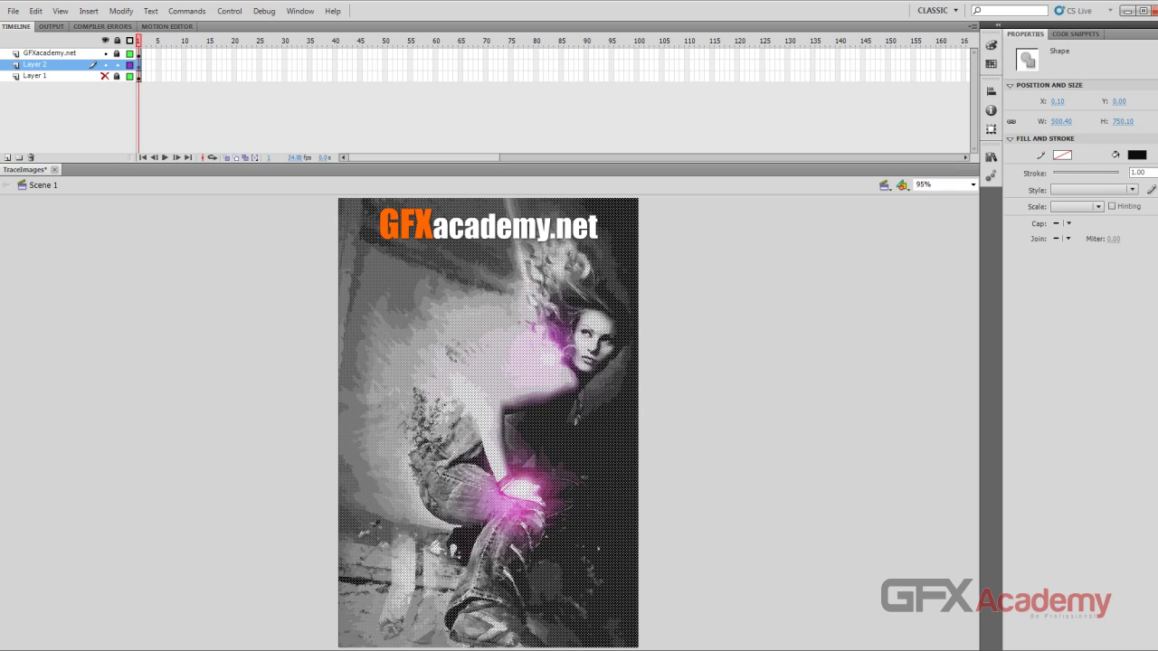
key("Escape")
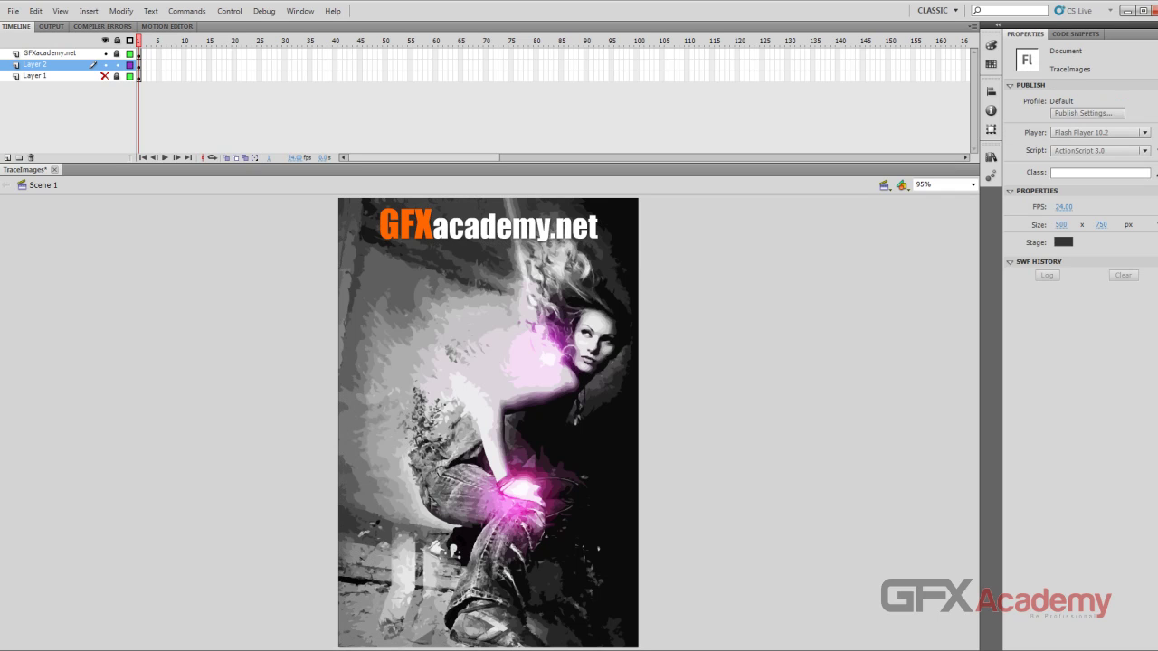
Step: Test the movie and move its window over the stage to examine the traced artwork
key("ctrl+Return")
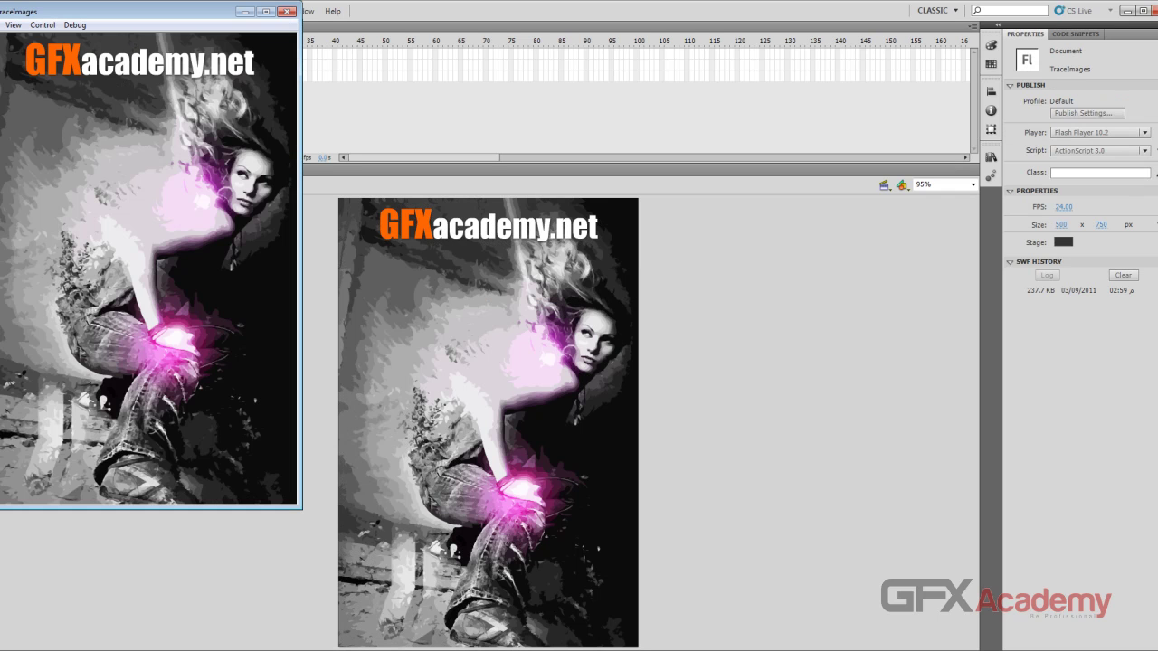
left_click_drag(136, 11, 536, 48)
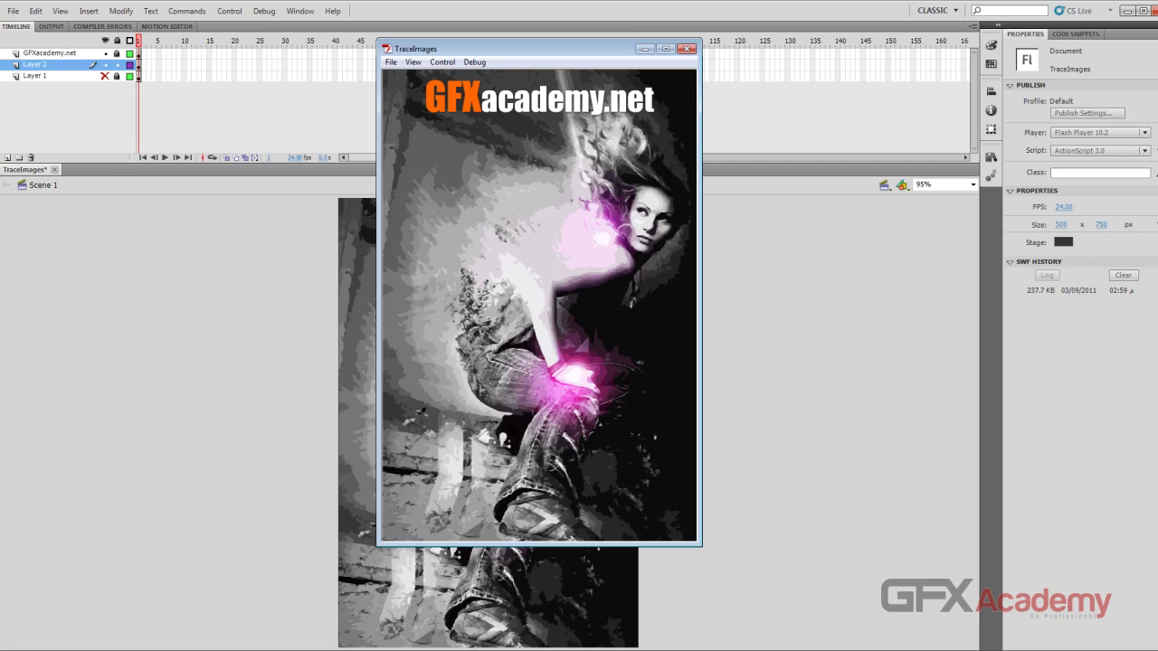
left_click_drag(535, 48, 491, 68)
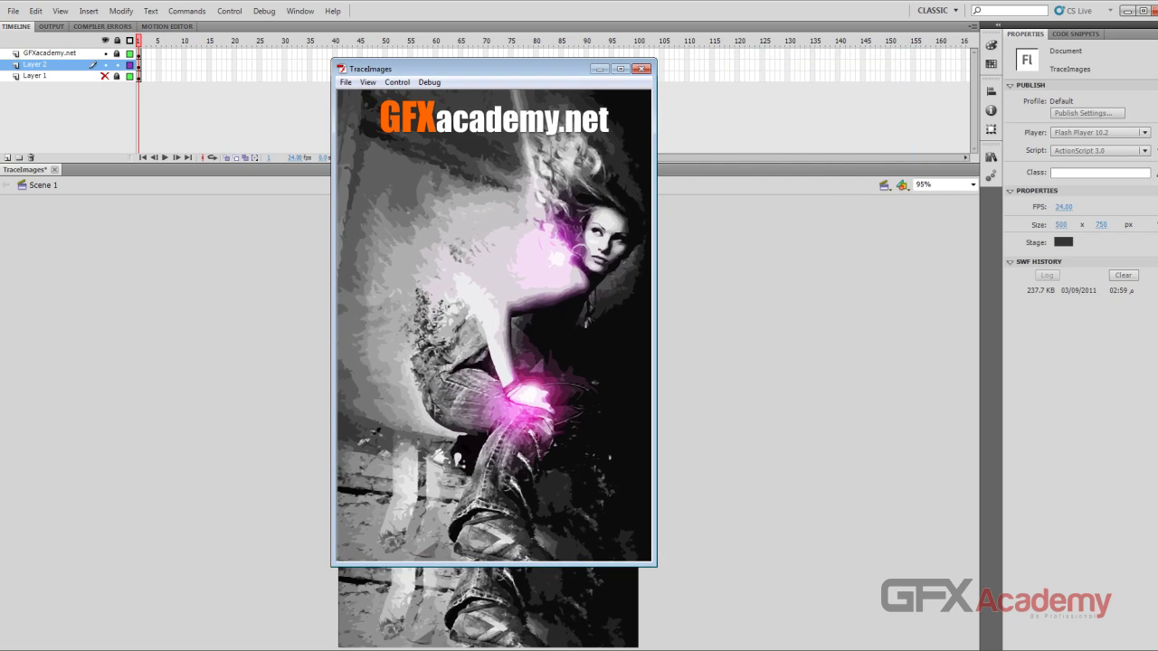
Step: Lock and hide Layer 2, hide the GFXacademy.net layer, show Layer 1 to compare the original beside the test movie, and close the test window
left_click(117, 65)
left_click(105, 76)
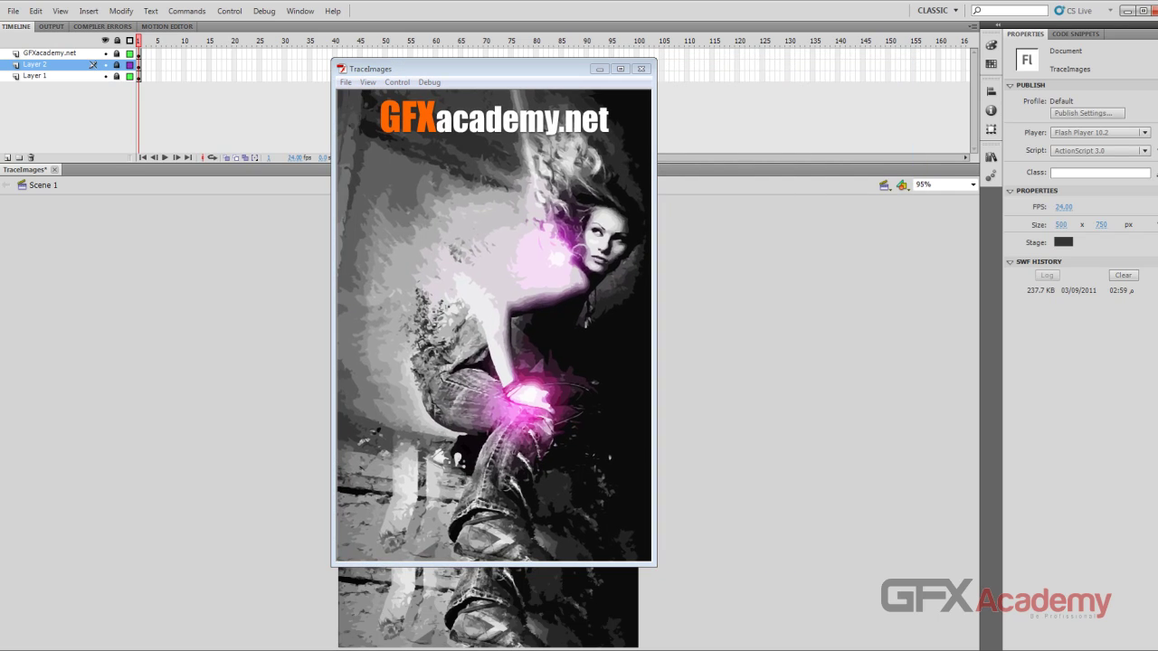
left_click(105, 64)
left_click(105, 54)
left_click_drag(494, 69, 760, 176)
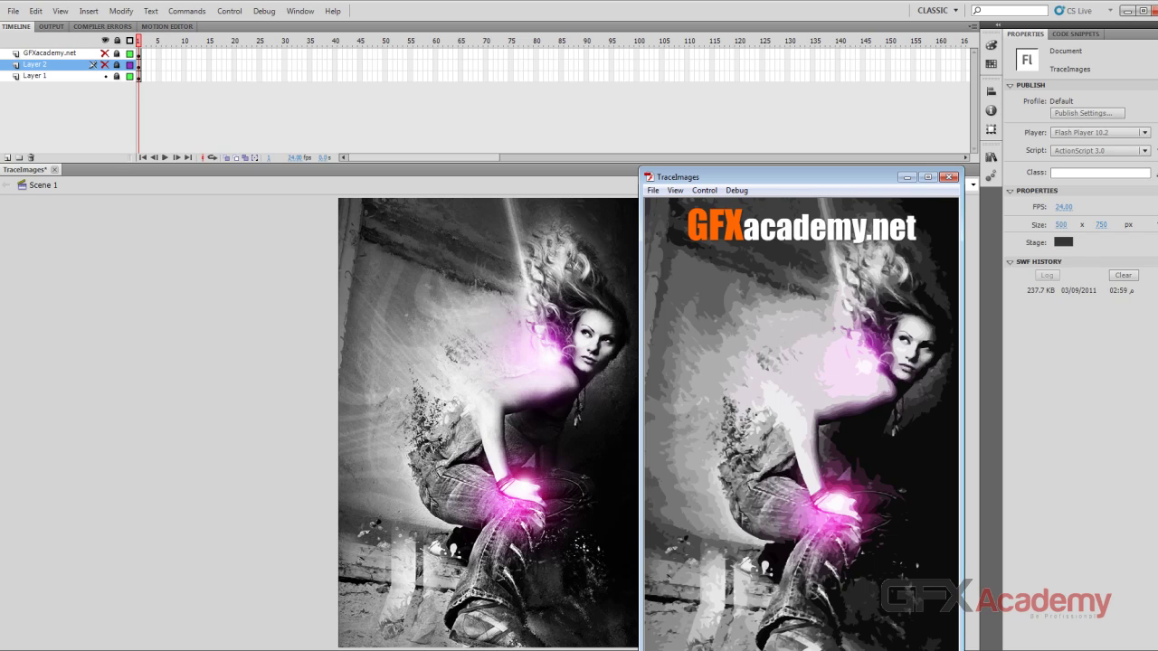
left_click_drag(814, 177, 803, 156)
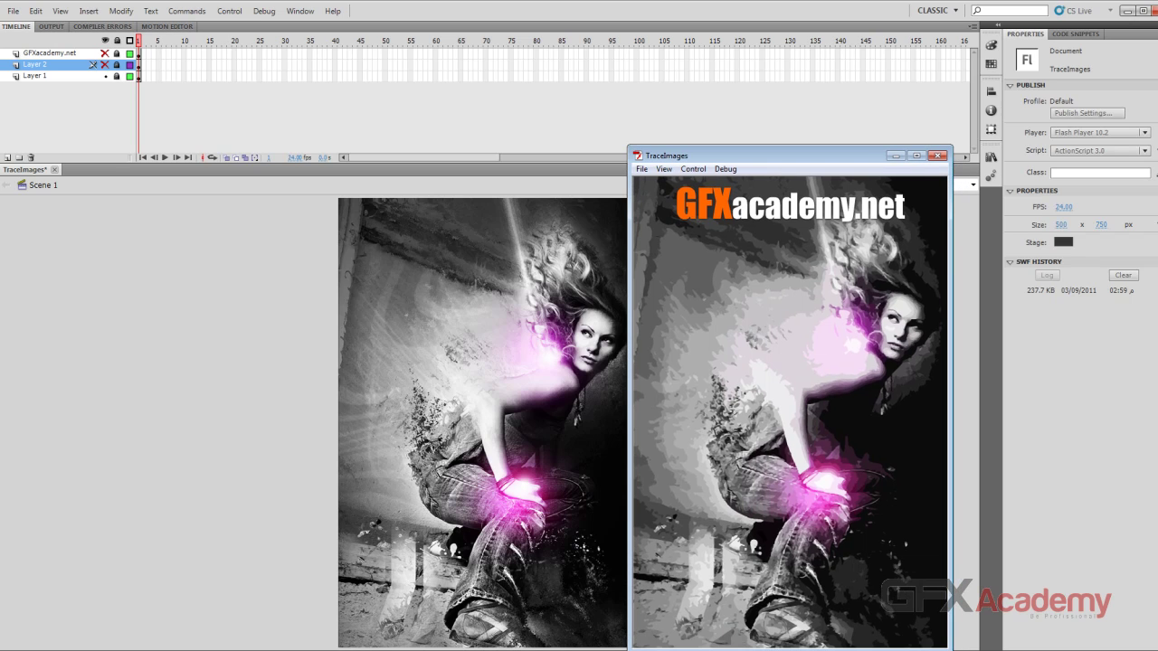
left_click(938, 155)
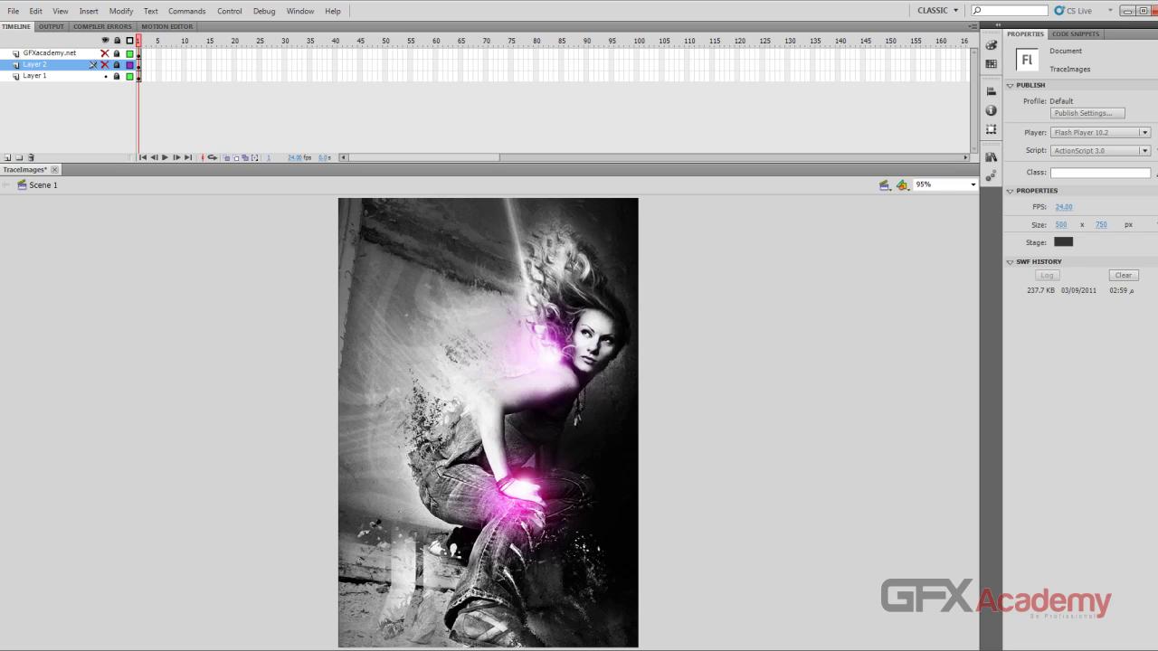
Step: Show the GFXacademy.net layer and Layer 2 again, unlock Layer 2, and undo its bitmap trace
left_click(105, 64)
left_click(105, 76)
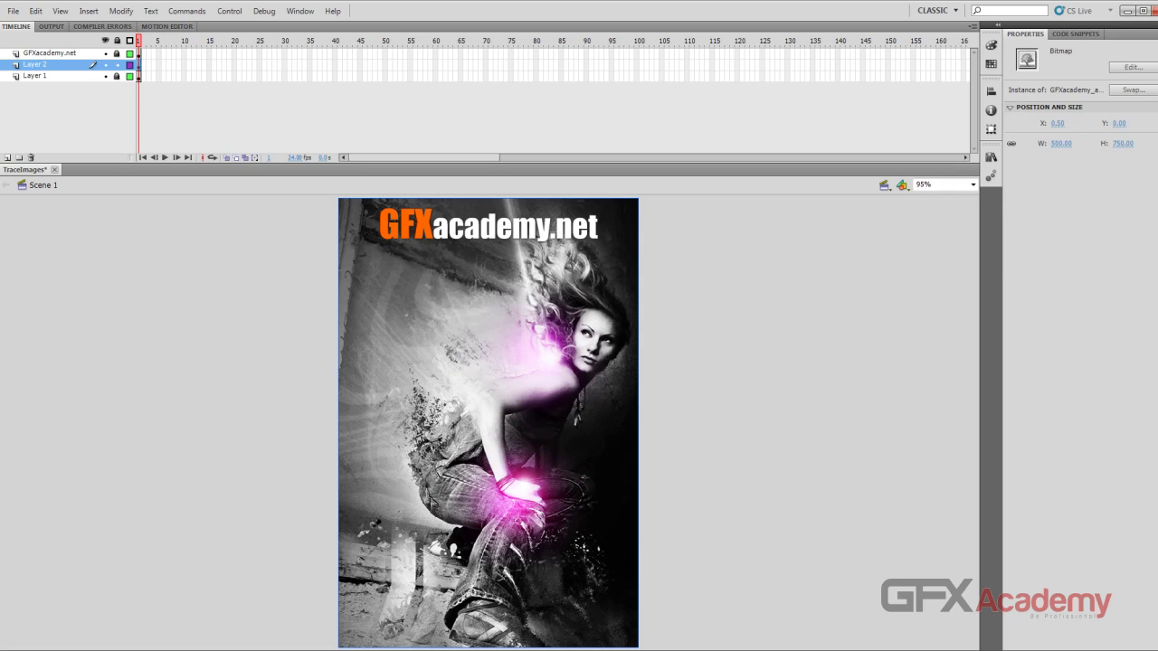
Step: Trace the Layer 2 bitmap with a color threshold of 100, previewing the result before applying it
left_click(121, 10)
mouse_move(145, 91)
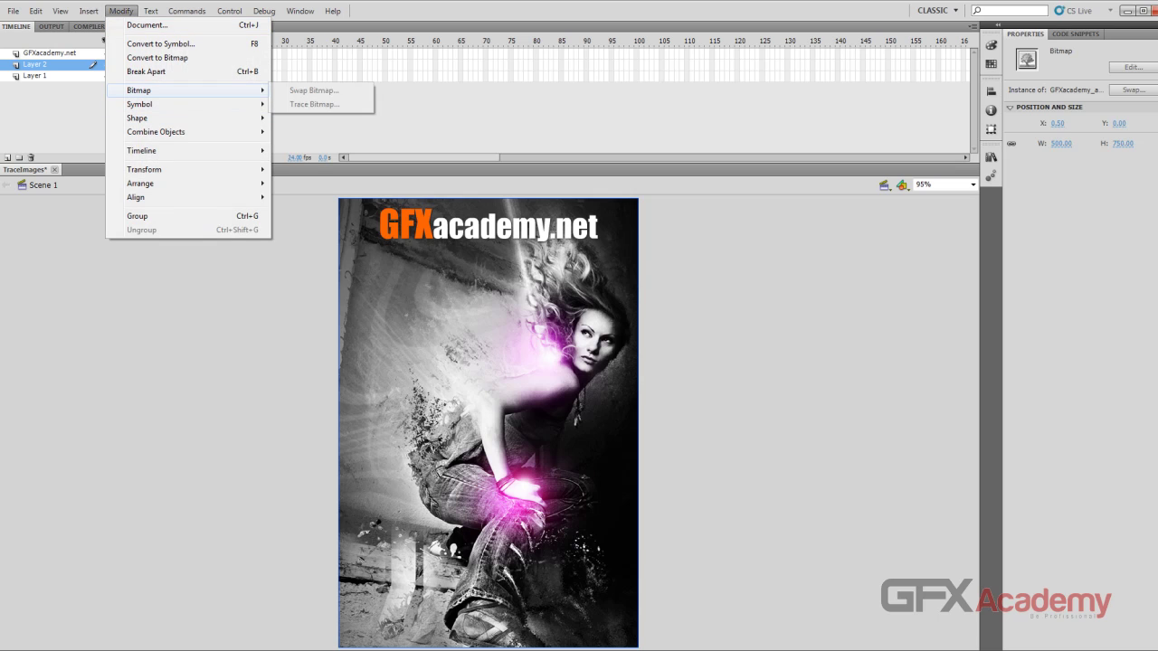
left_click(314, 104)
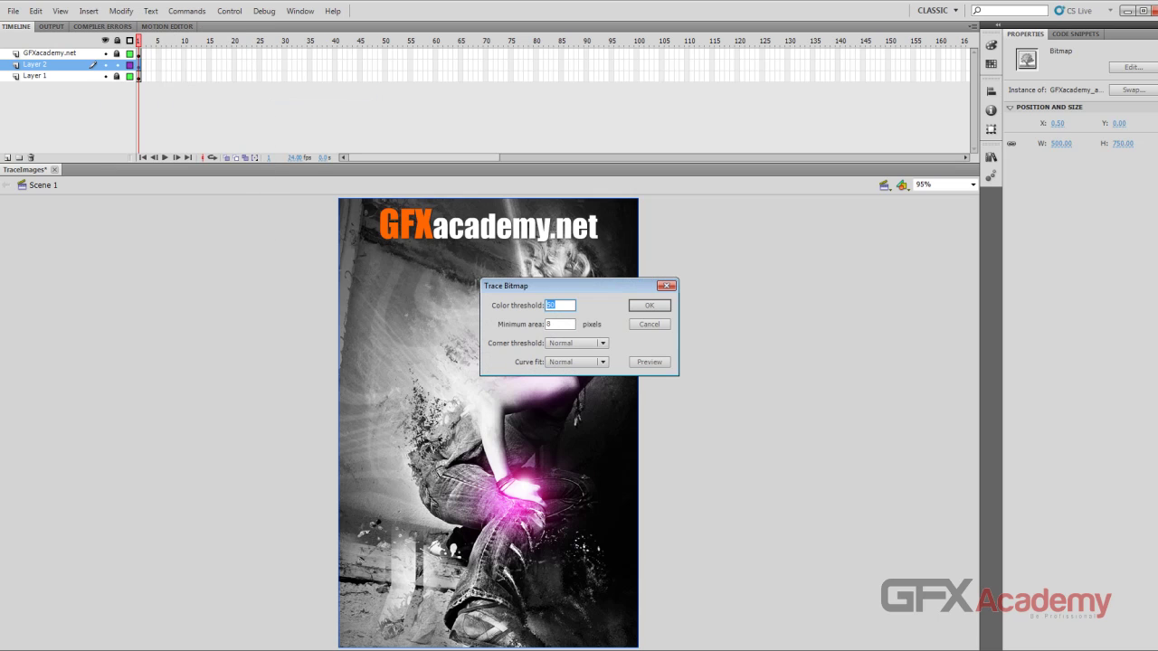
left_click_drag(570, 286, 762, 285)
type("100")
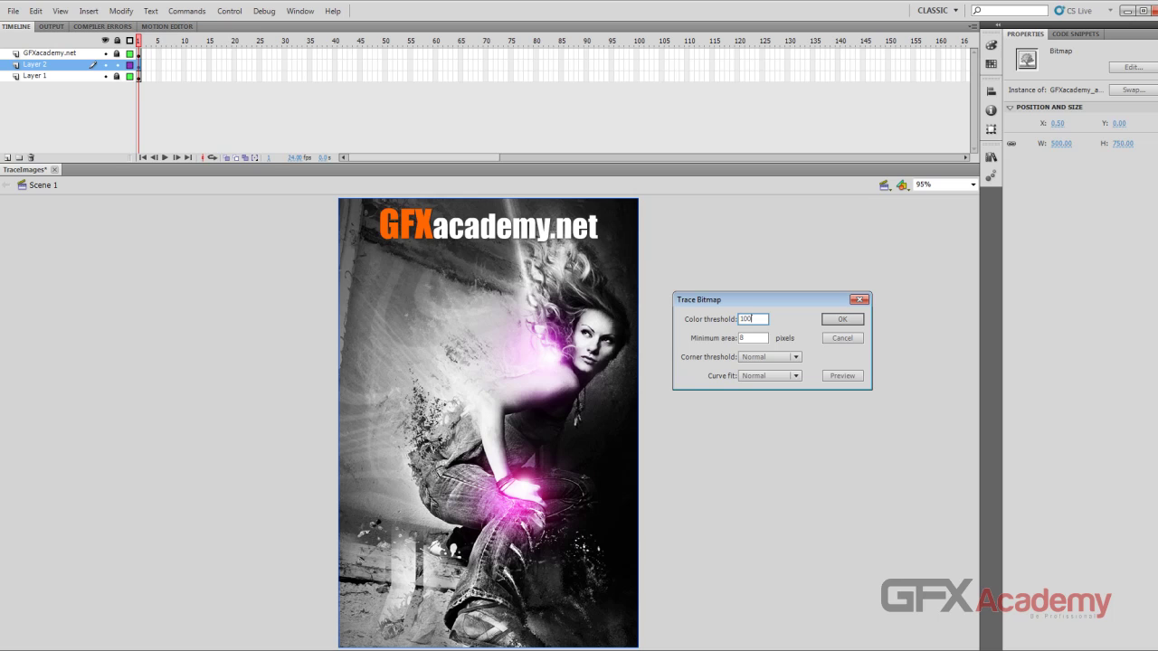
left_click(842, 375)
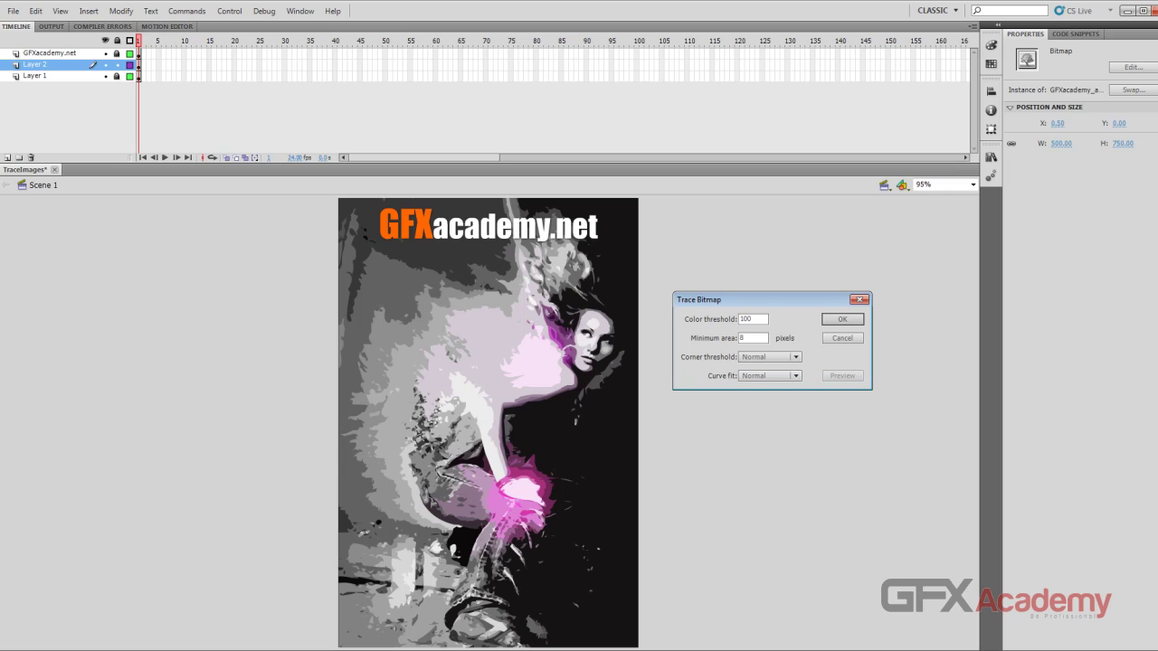
key("Return")
Step: Test the movie and hide Layer 2 to compare the new trace with the original artwork
key("ctrl+Return")
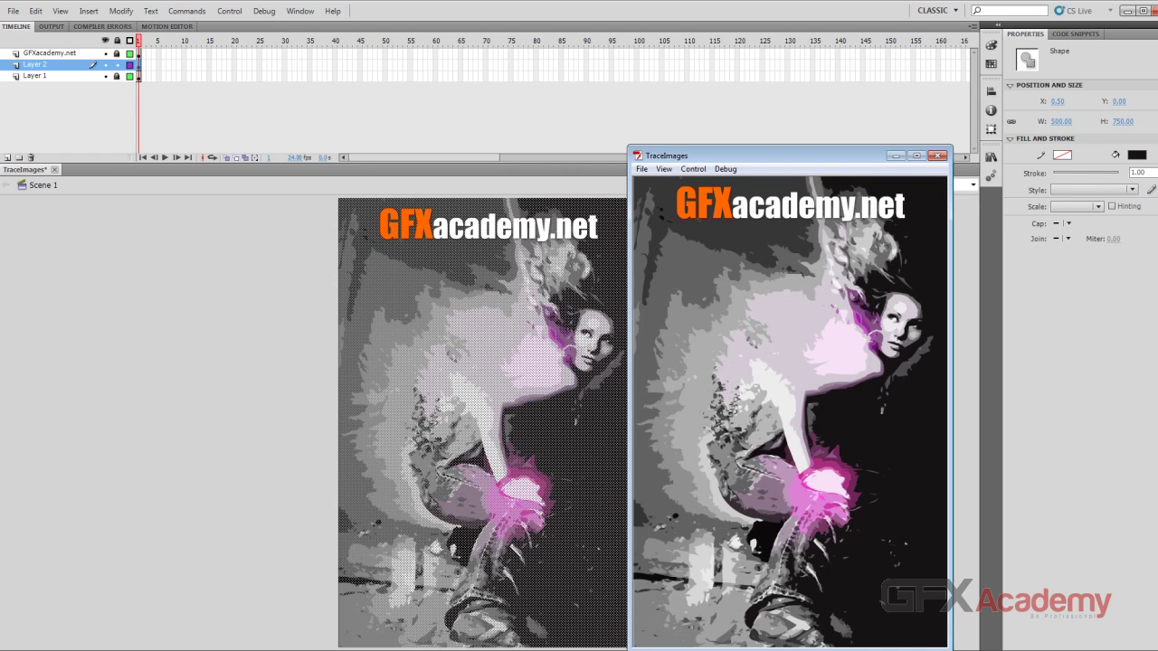
left_click(105, 64)
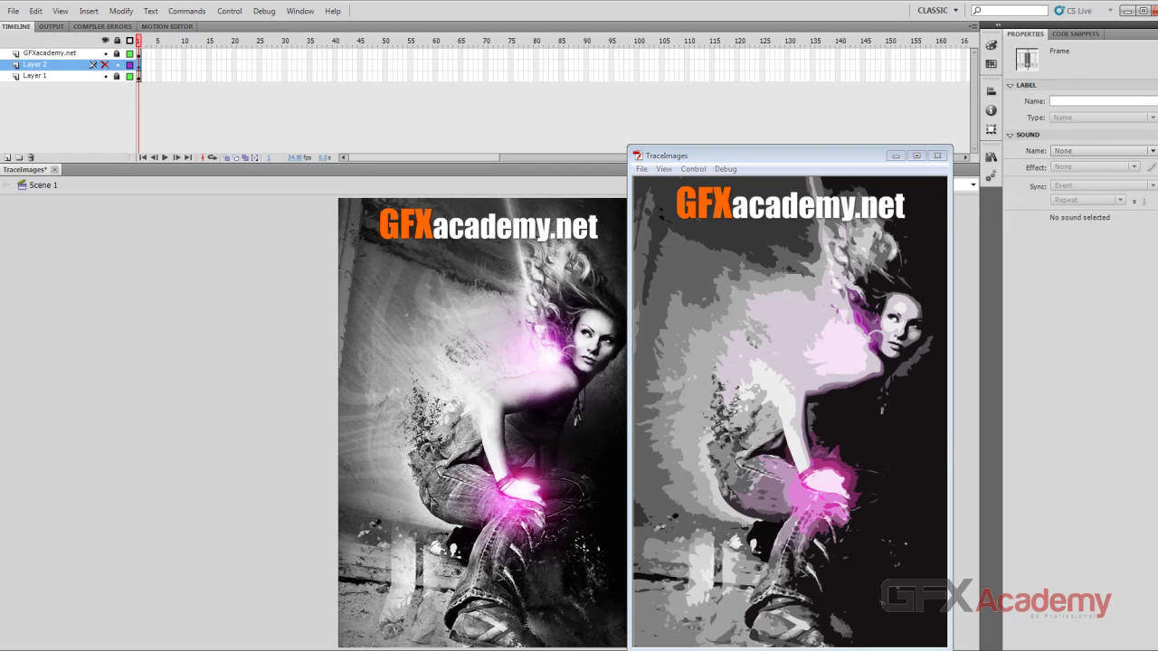
Step: Save the TraceImages document and close the test movie window
key("ctrl+s")
left_click_drag(787, 155, 806, 173)
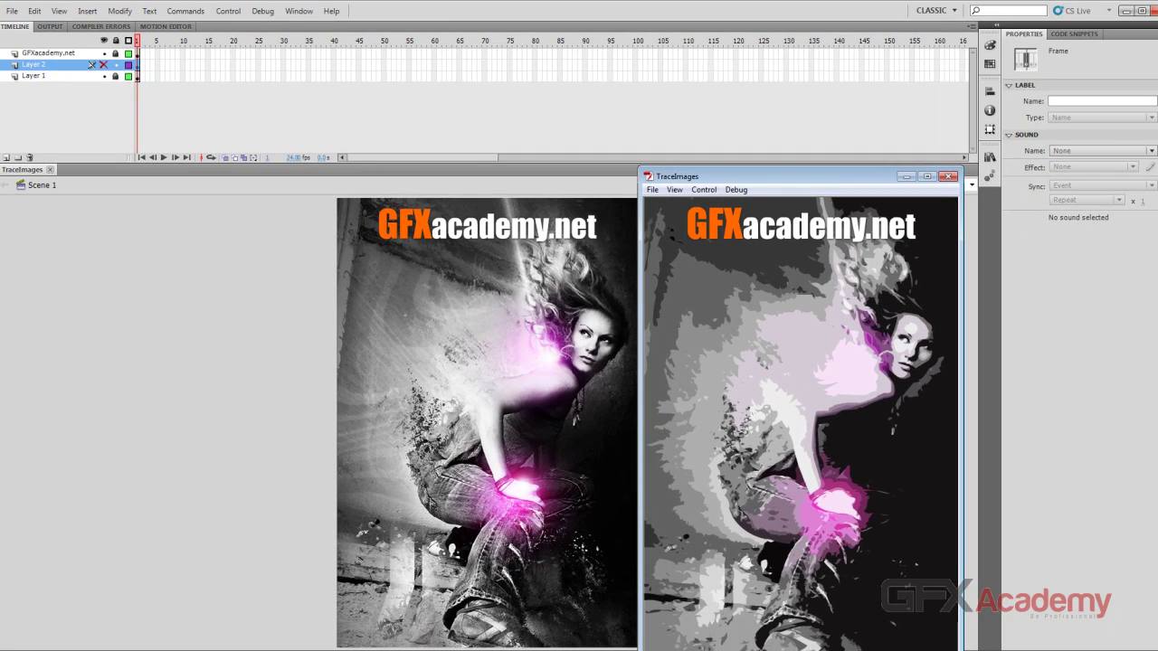
left_click(947, 176)
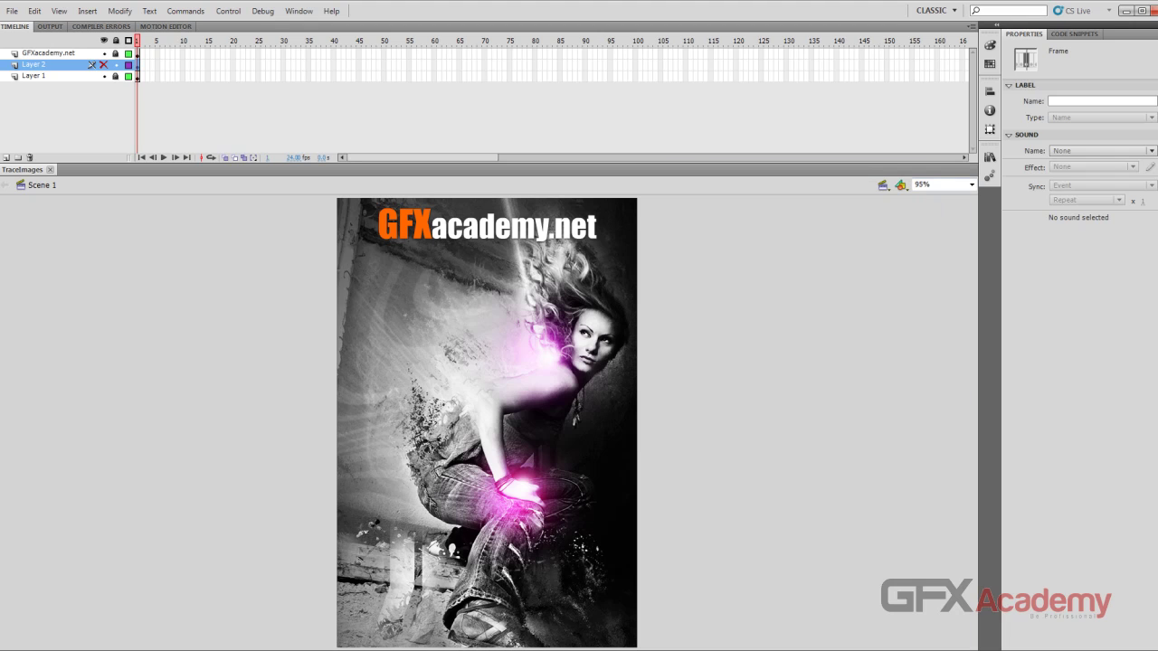
Step: Show Layer 2 and undo its bitmap trace, keeping only the Layer 1 copy of the artwork hidden
left_click(104, 64)
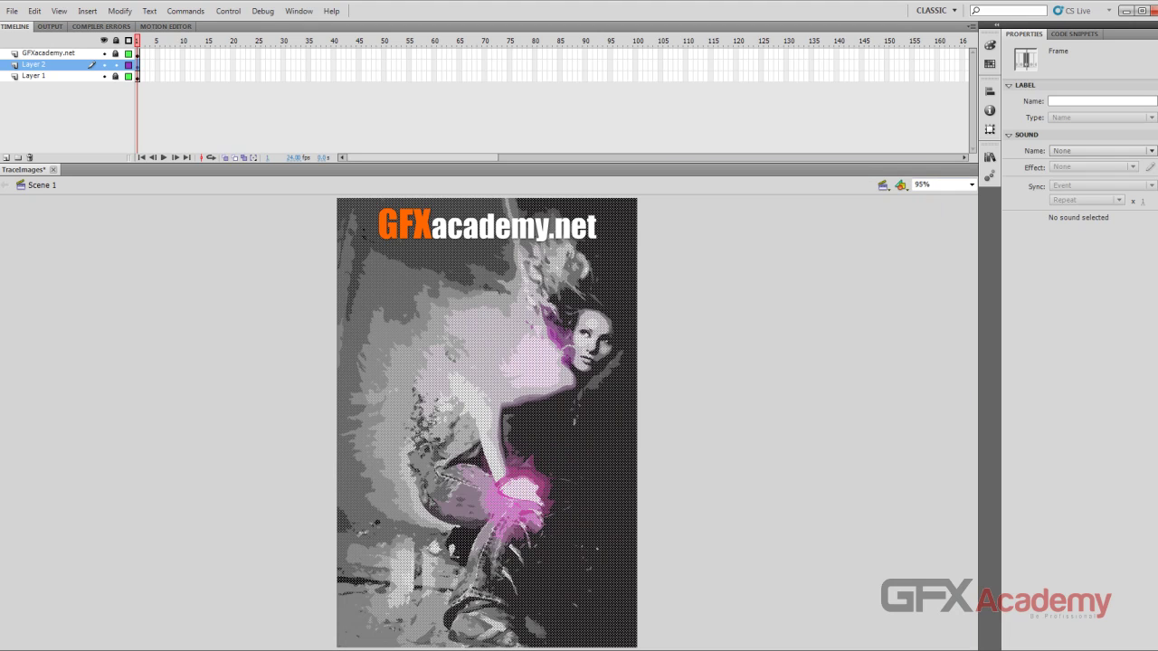
key("ctrl+z")
key("ctrl+z")
key("ctrl+z")
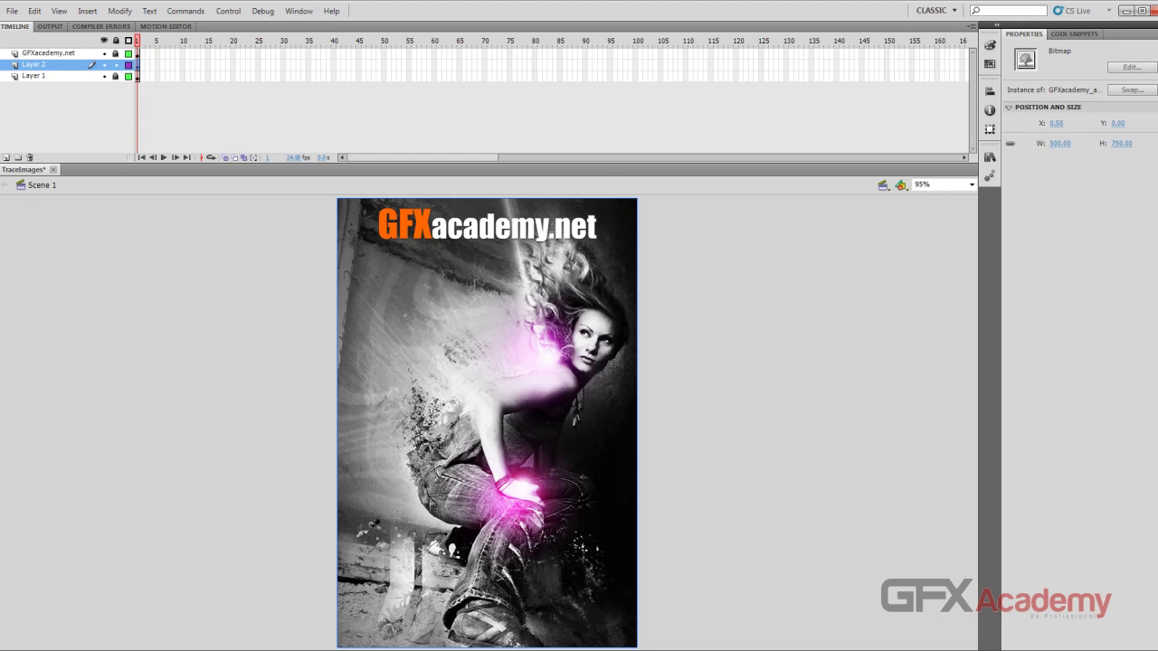
left_click(104, 76)
Step: Open Trace Bitmap for the Layer 2 bitmap, try a minimum area of 0, and preview the trace with 1 pixel
left_click(119, 11)
mouse_move(145, 90)
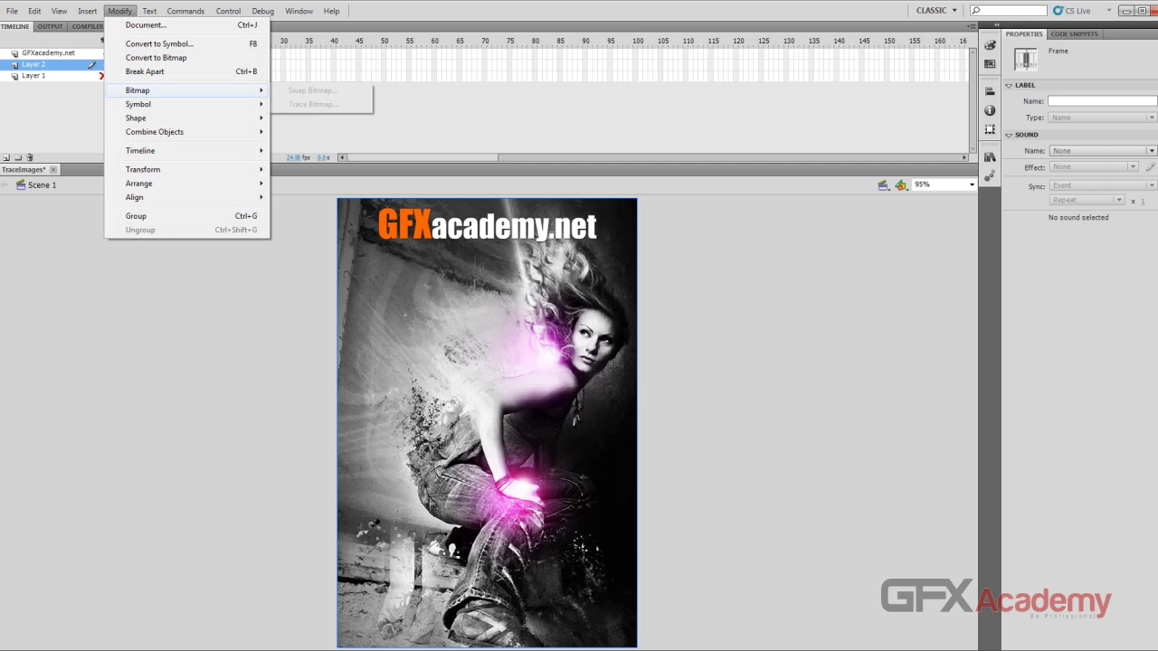
left_click(312, 104)
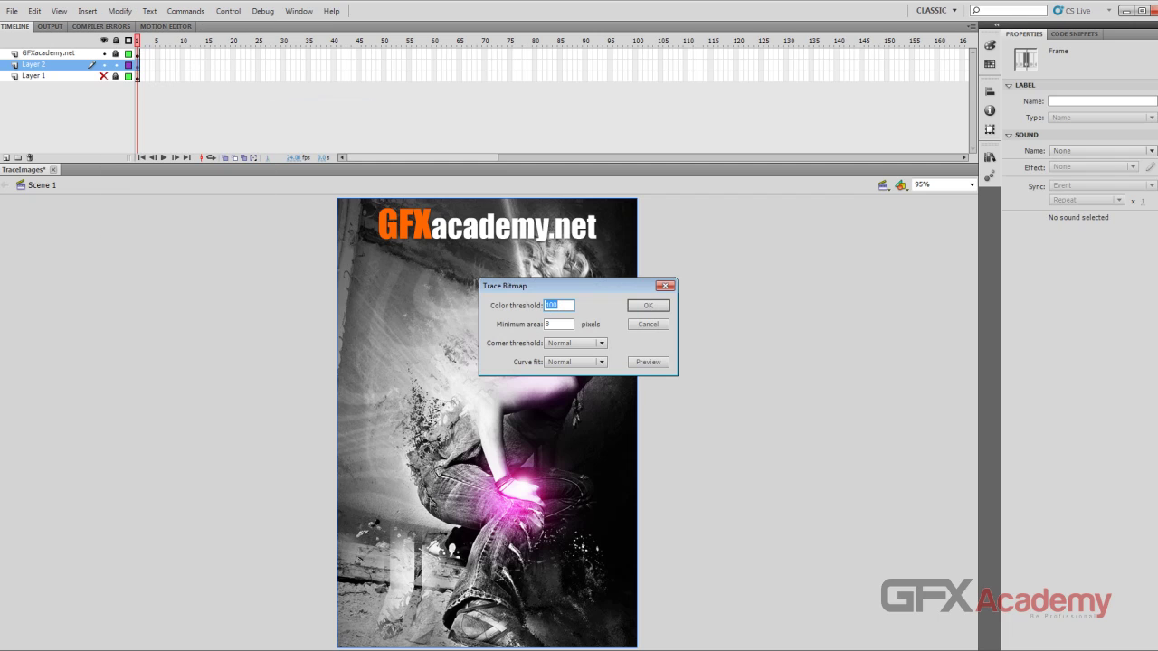
left_click_drag(524, 286, 719, 280)
key("Tab")
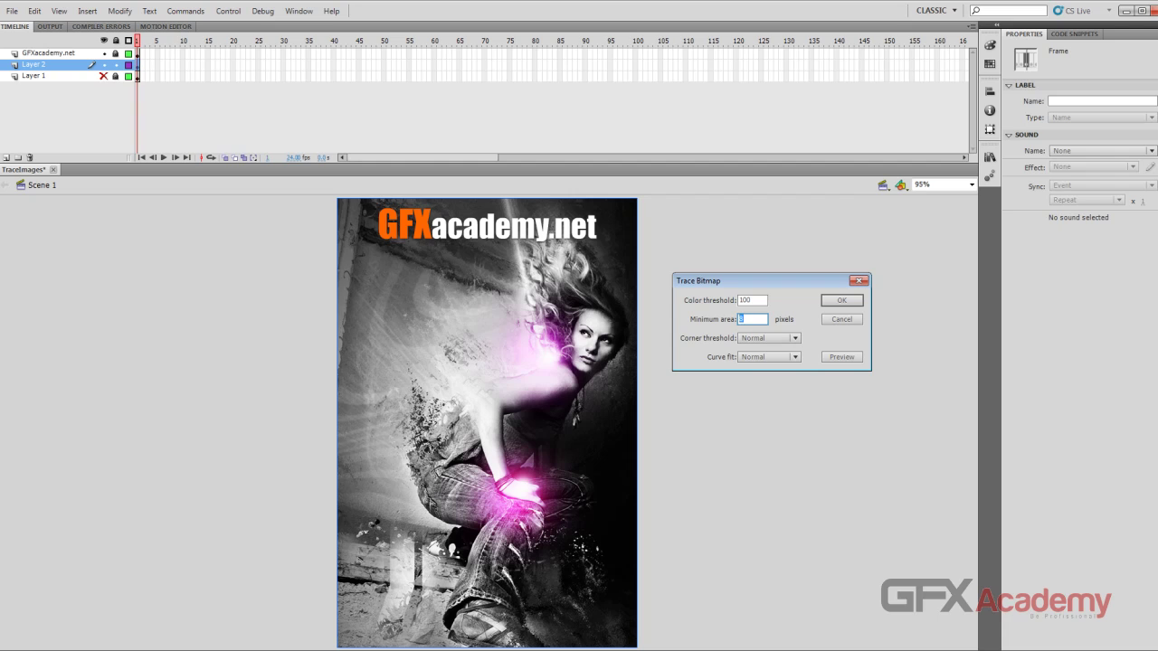
type("0")
key("Return")
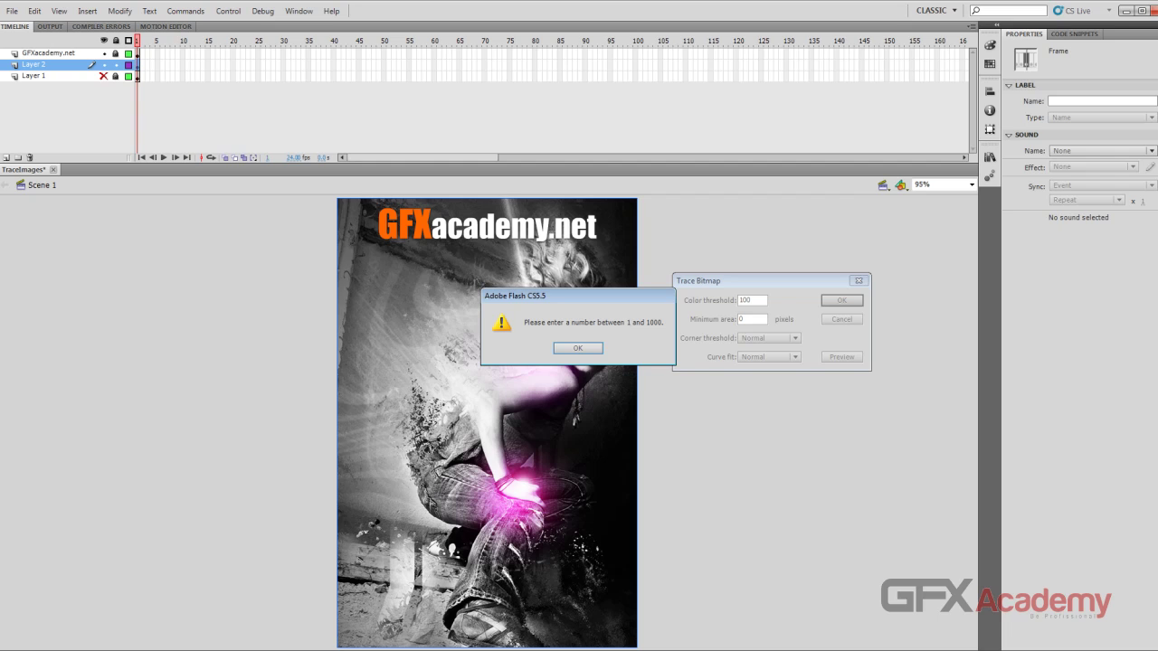
key("Return")
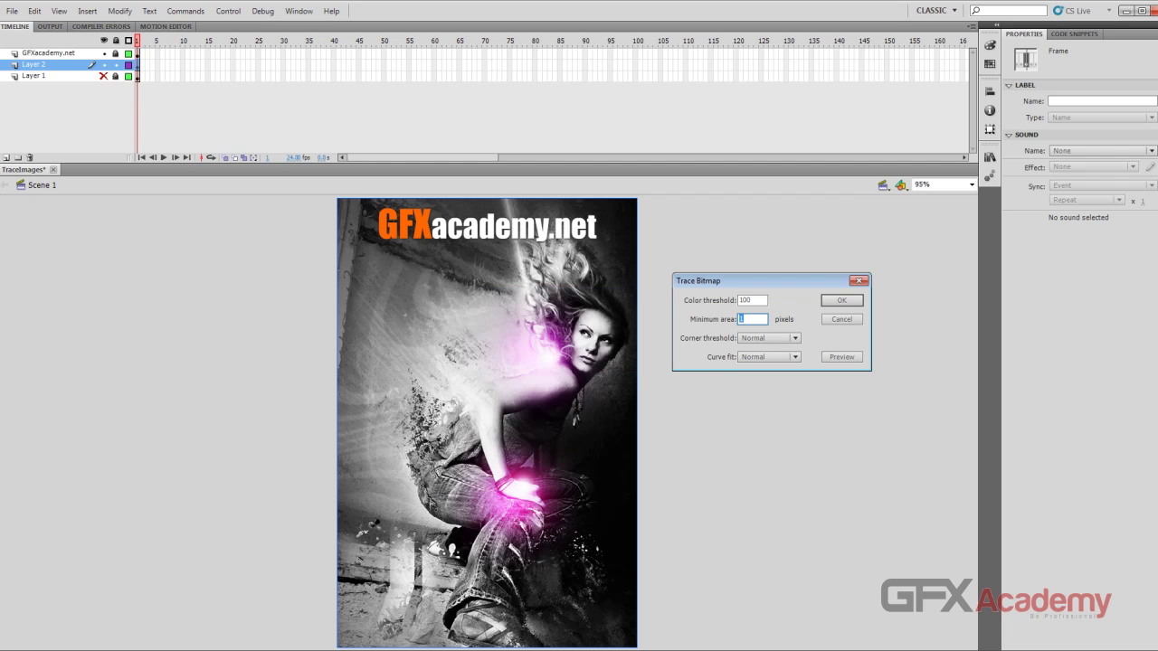
left_click(841, 356)
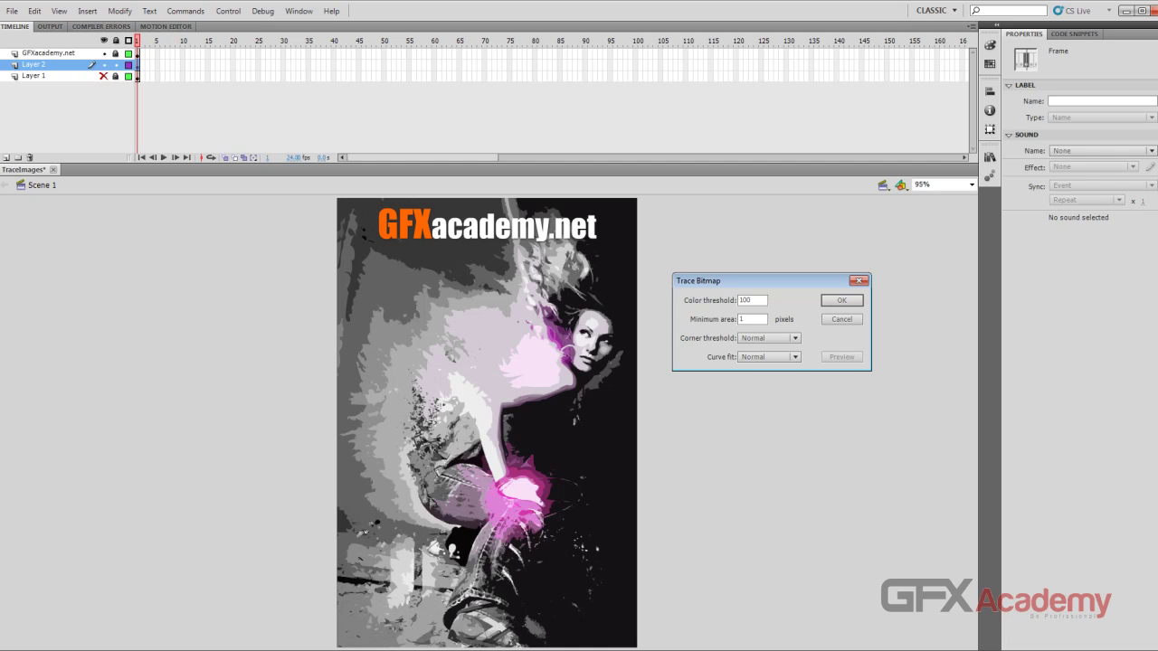
Step: Preview the trace with a minimum area of 1000 pixels and cancel without applying it
left_click(752, 320)
type("1000")
left_click(841, 357)
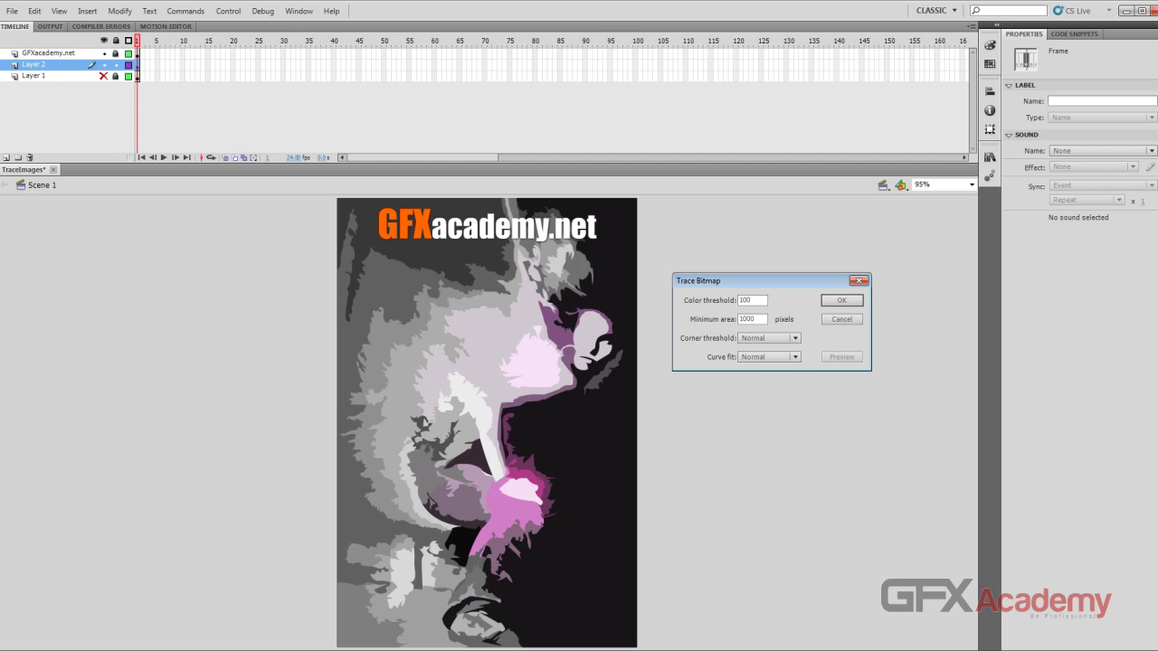
left_click(841, 320)
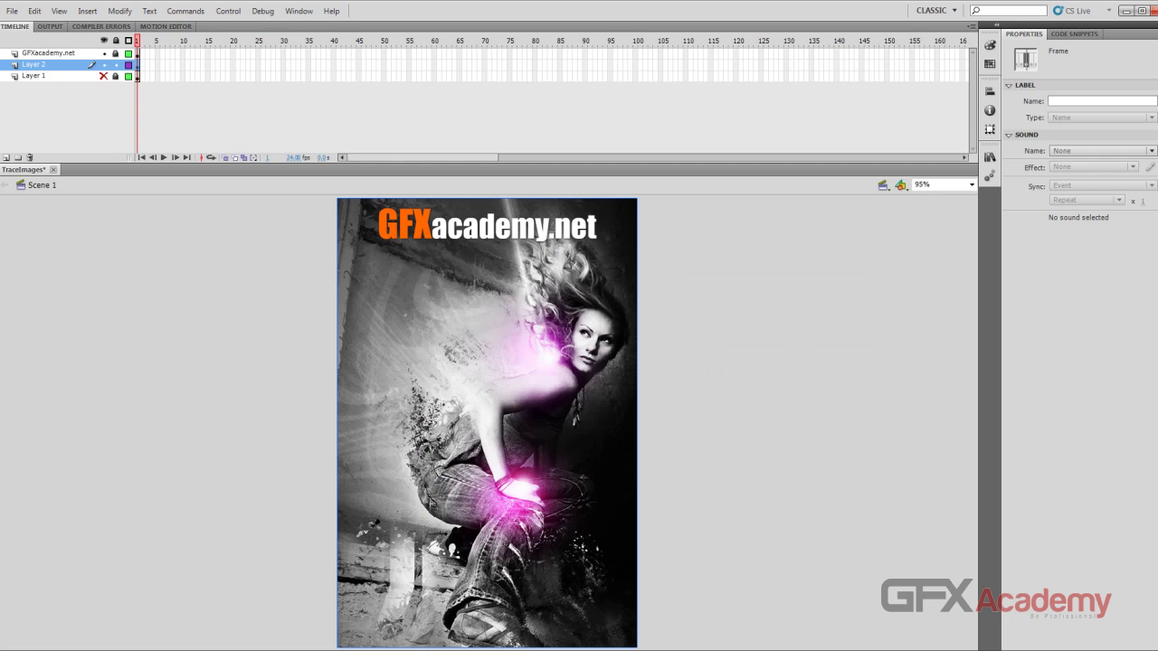
Step: Preview the Layer 2 trace once more at a 1000-pixel minimum area, set the area back to 8, and cancel
left_click(119, 11)
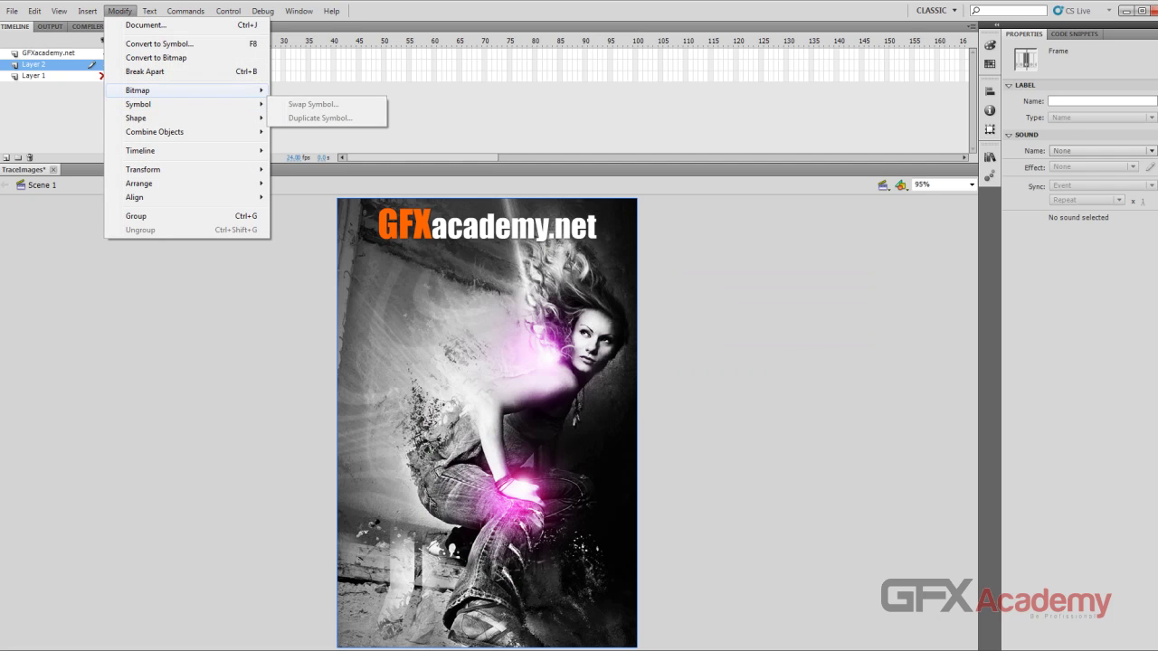
mouse_move(181, 91)
left_click(312, 104)
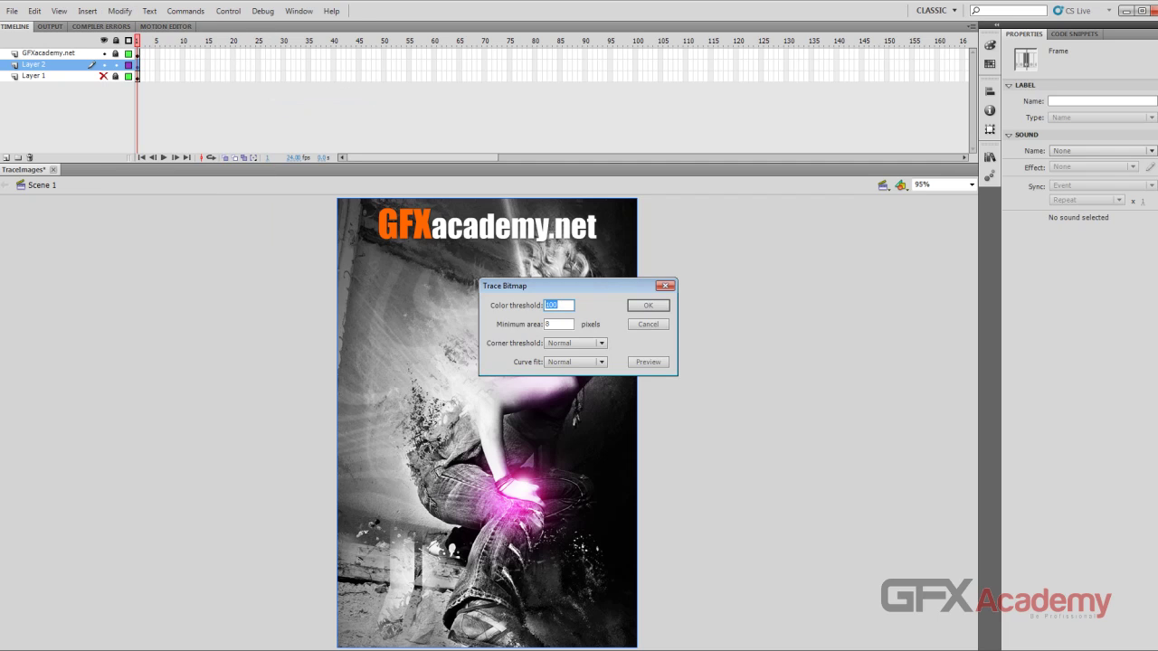
key("Tab")
type("1000")
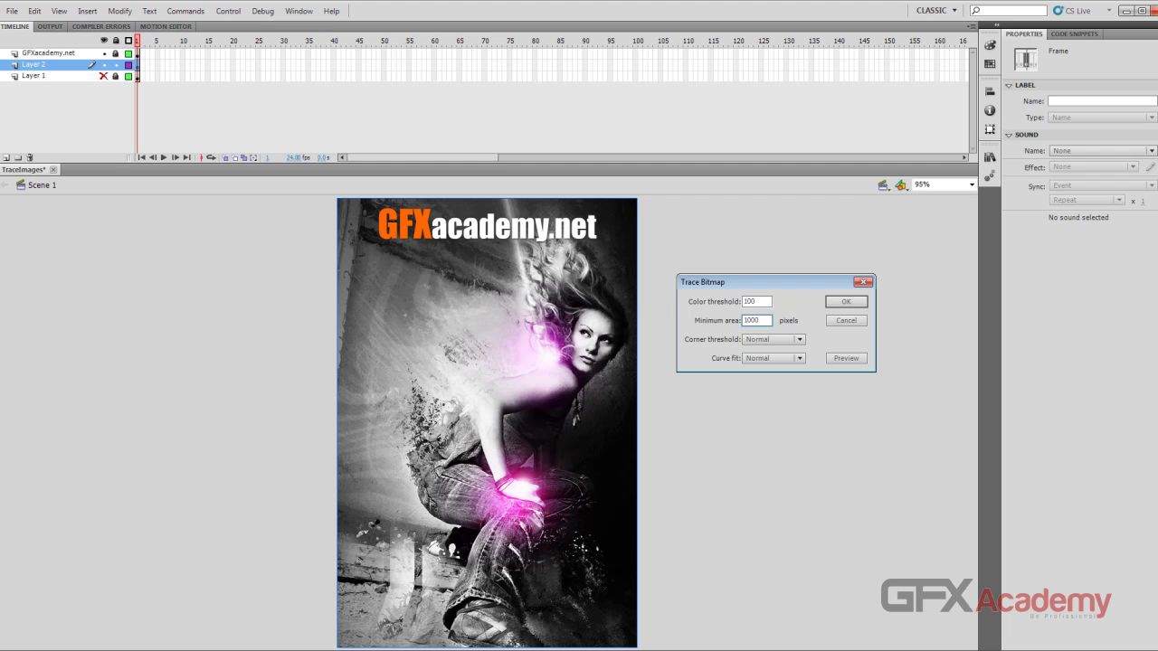
left_click(846, 359)
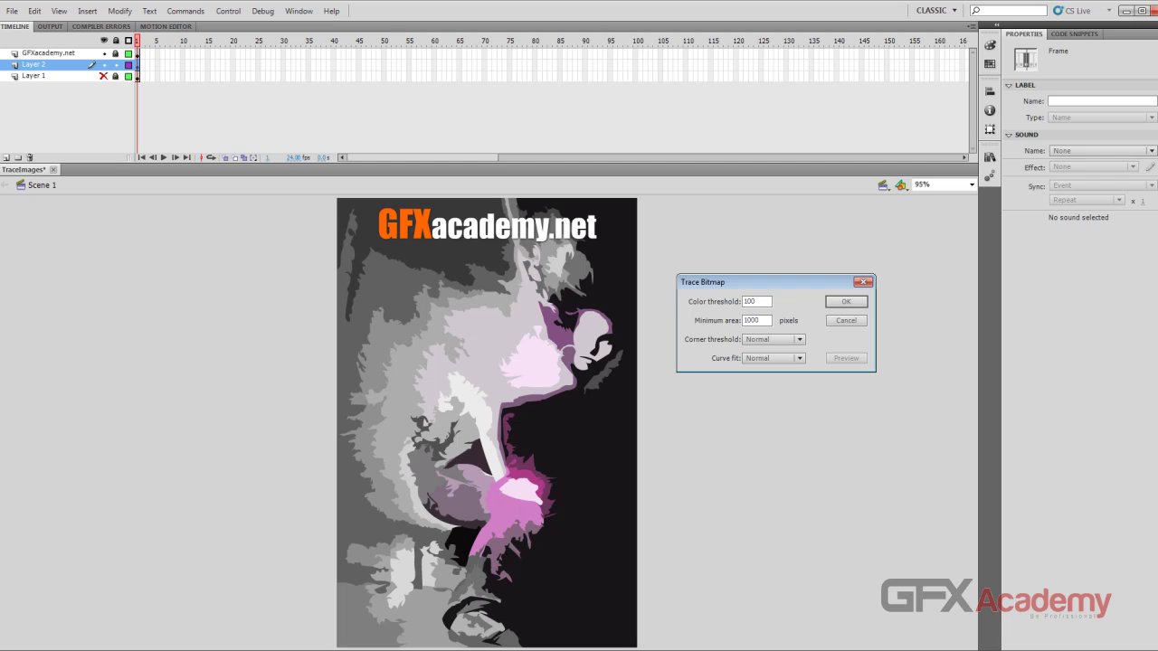
key("Tab")
type("8")
left_click(846, 320)
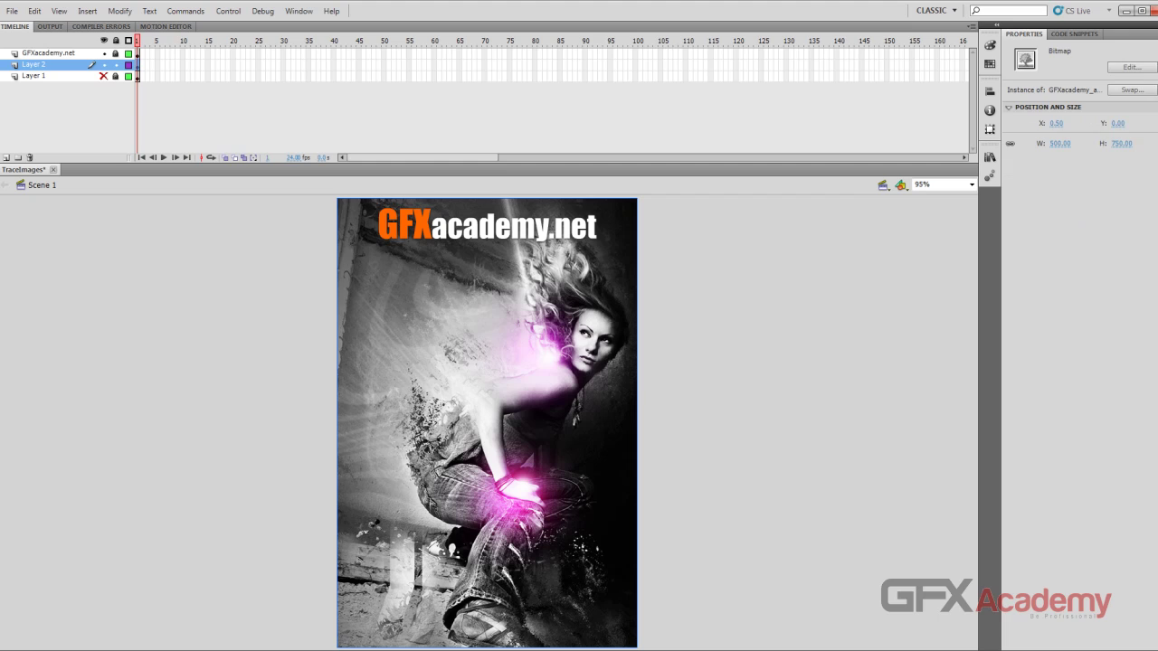
Step: Preview the bitmap trace with color threshold 100, minimum area 8 and Normal corner threshold, and cancel it
left_click(120, 11)
mouse_move(217, 90)
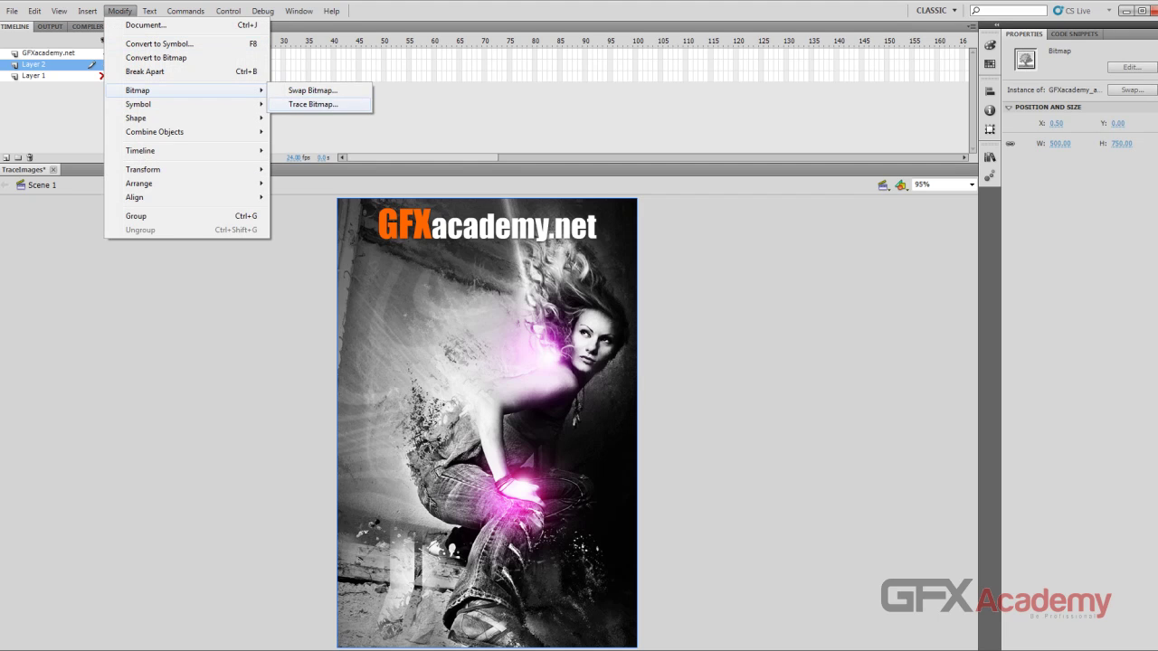
left_click(313, 104)
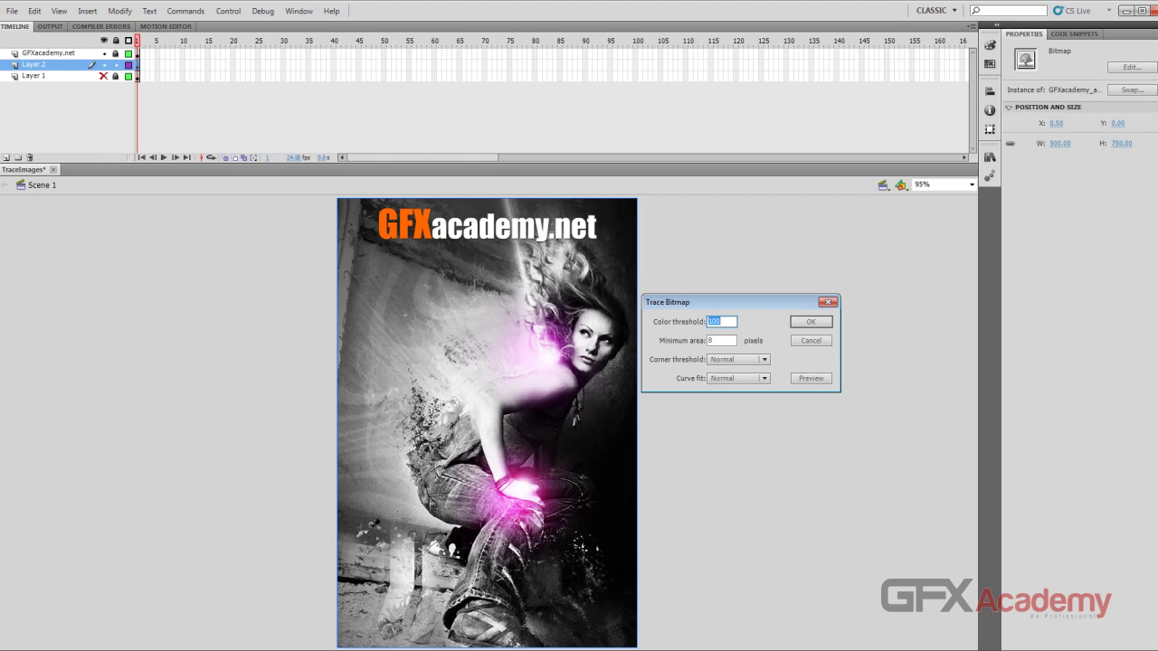
left_click(811, 378)
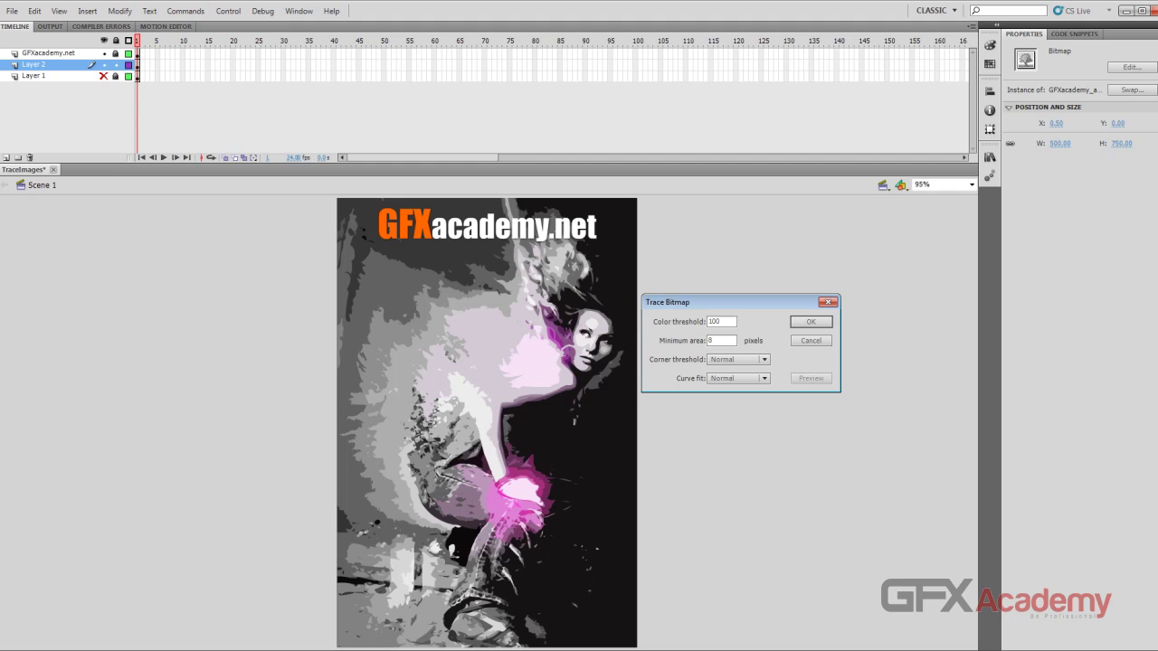
left_click(811, 340)
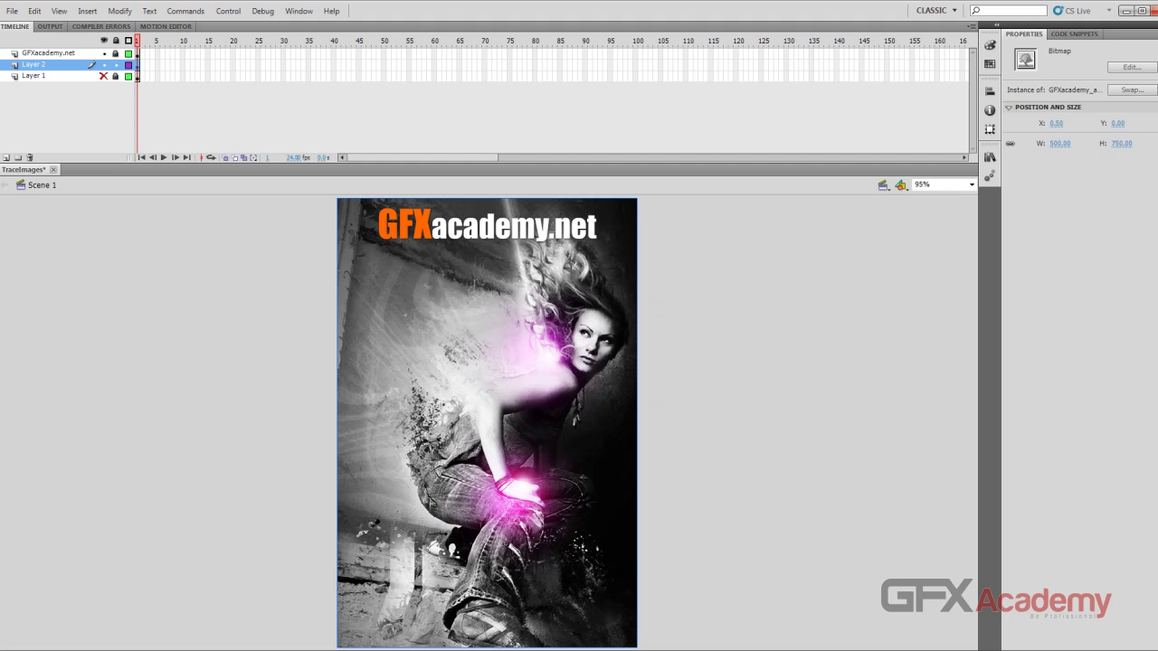
Step: Preview the Layer 2 bitmap trace with the corner threshold set to Many Corners, and cancel it
left_click(119, 11)
mouse_move(145, 90)
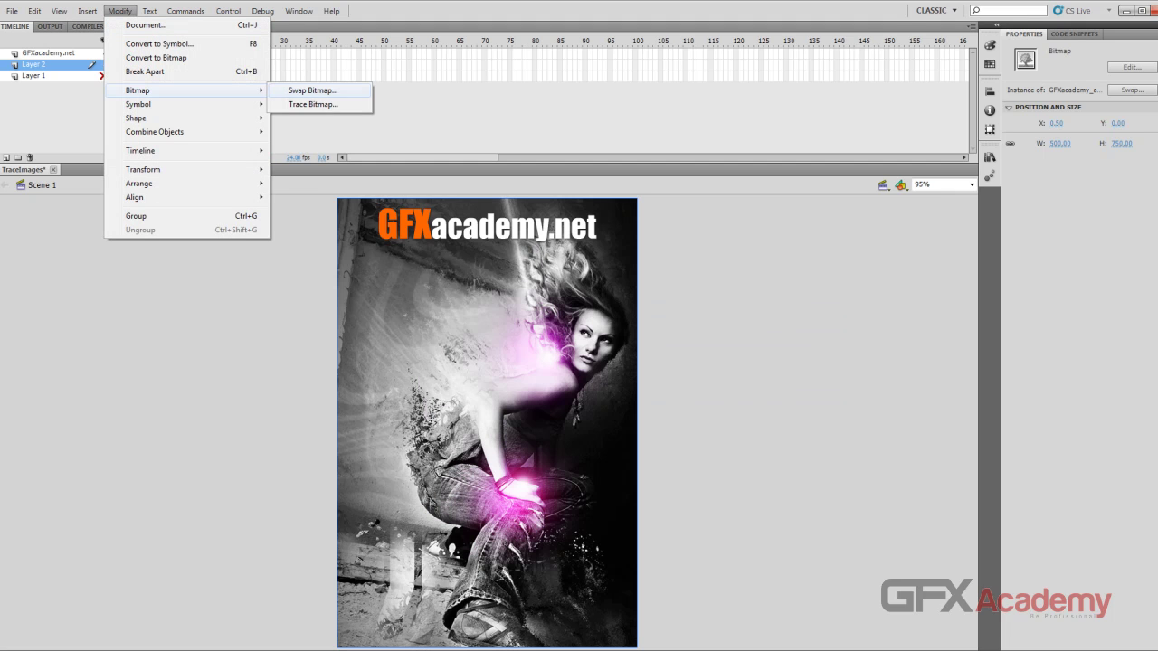
left_click(312, 104)
left_click_drag(525, 286, 707, 291)
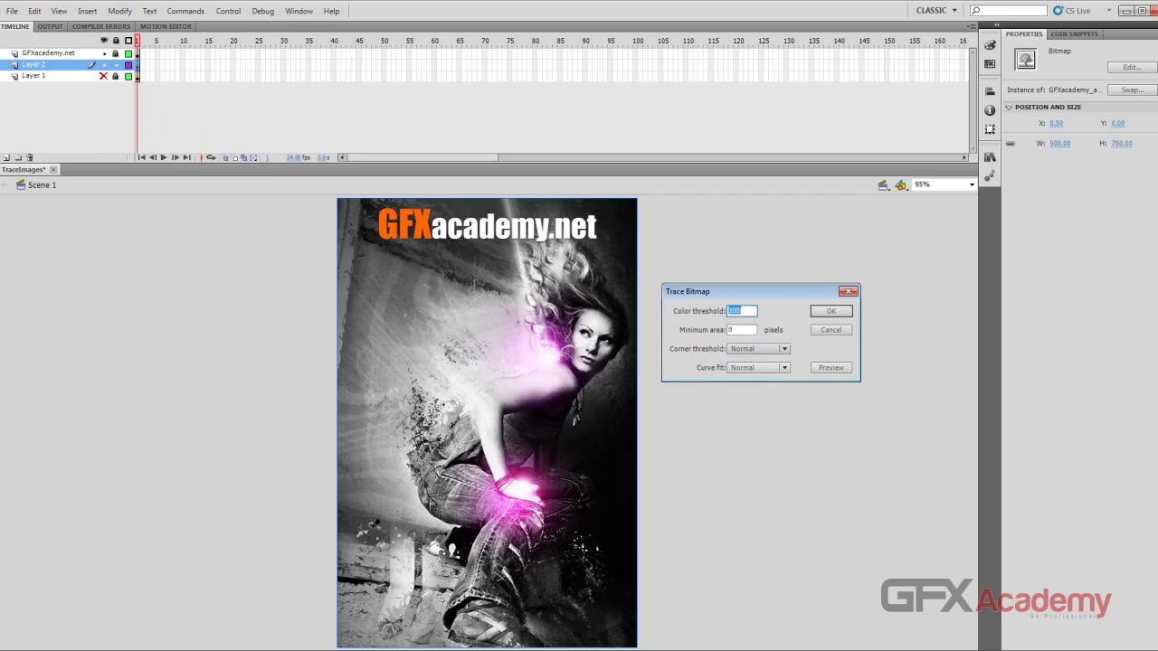
left_click(758, 348)
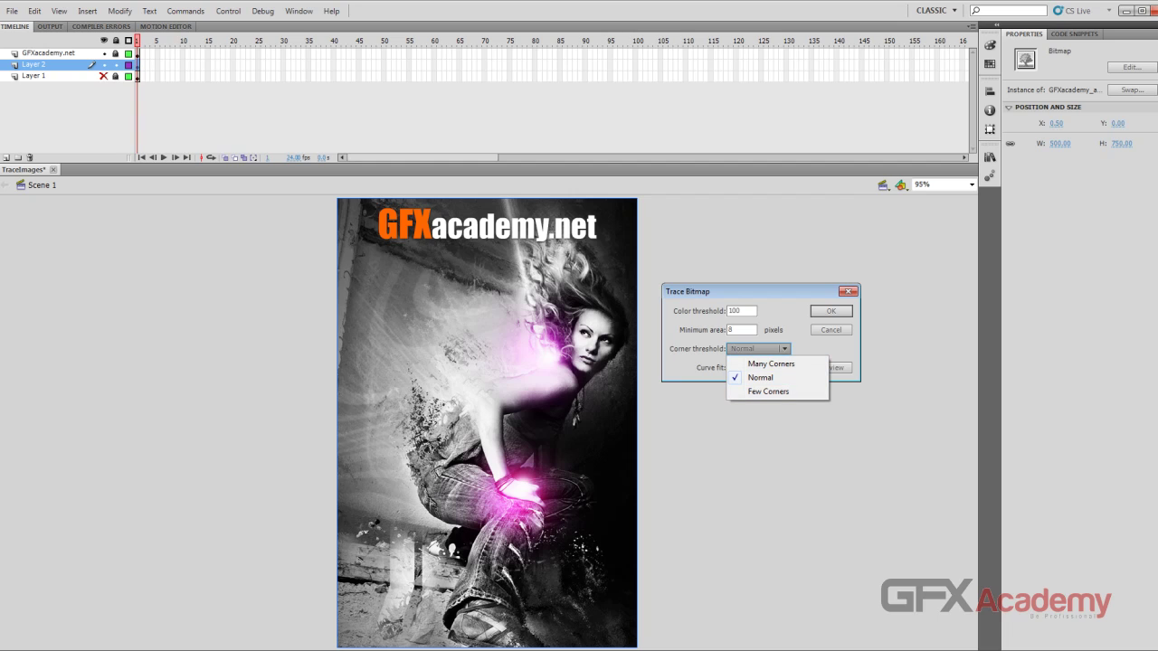
left_click(771, 363)
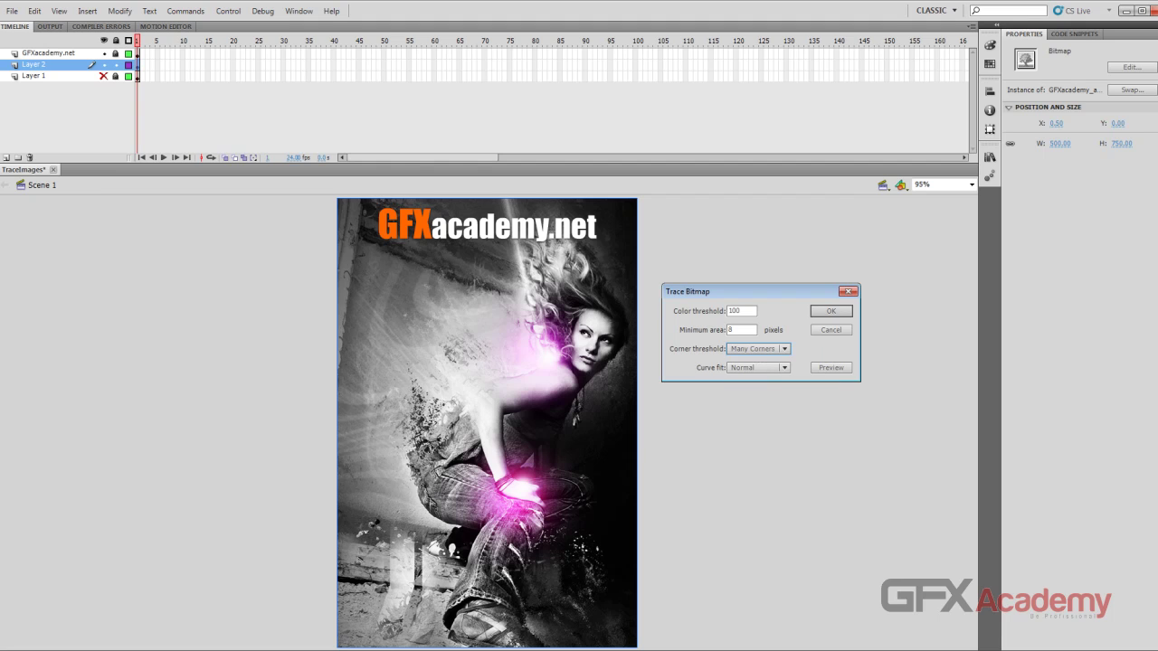
left_click(831, 368)
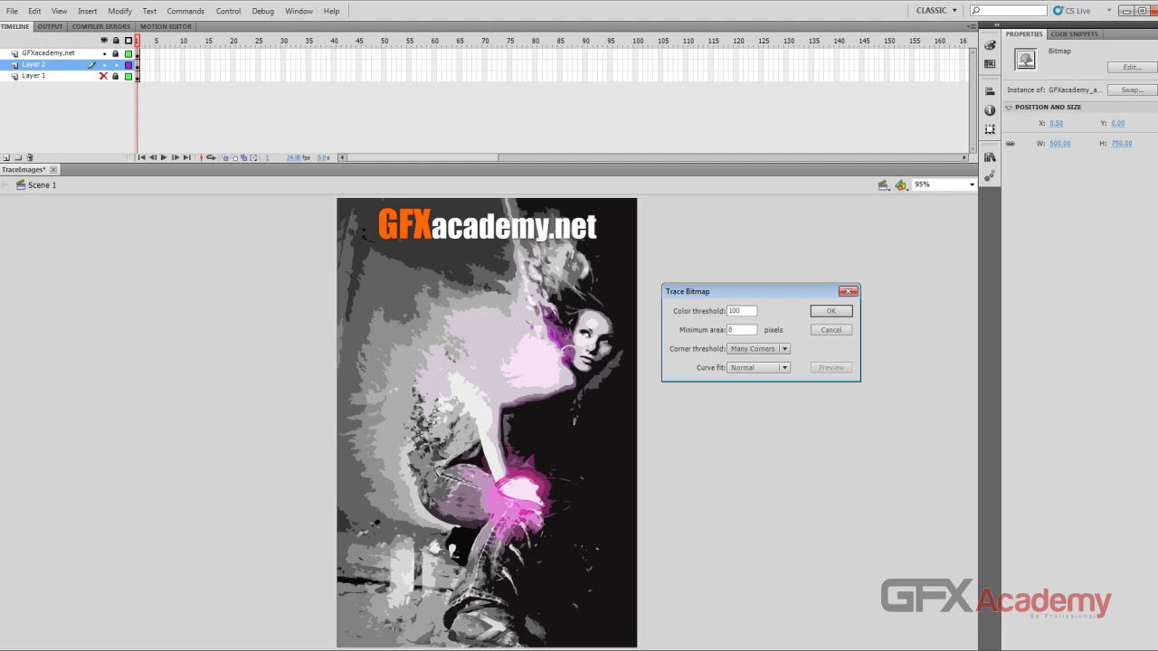
left_click(831, 329)
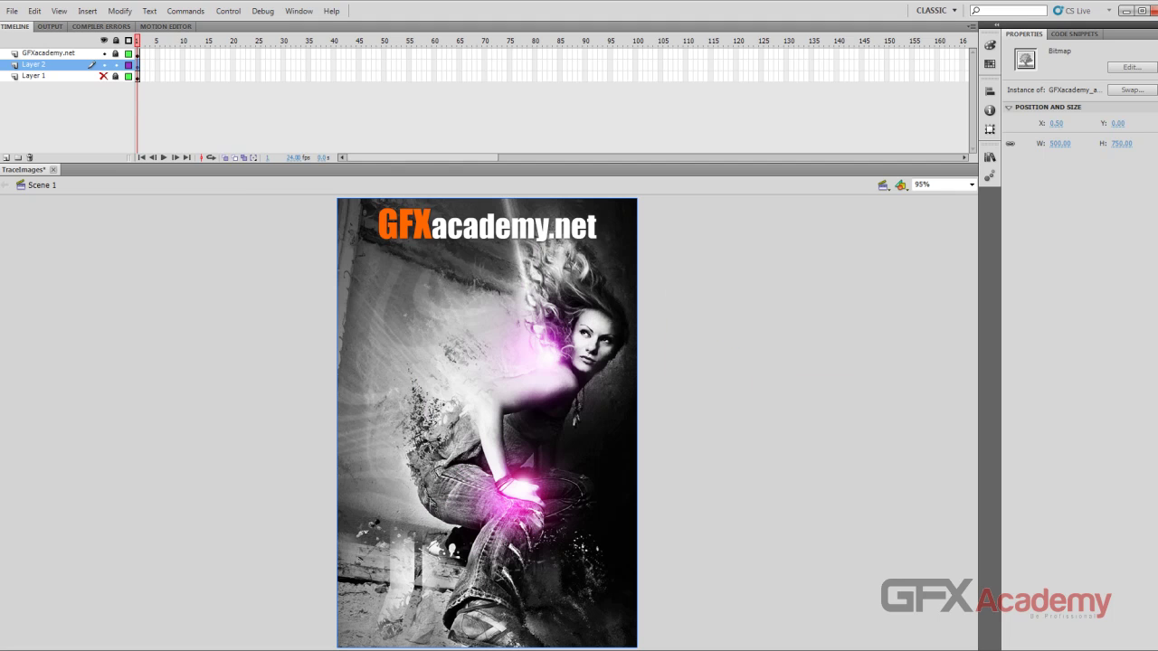
Step: Preview the Layer 2 bitmap trace with the corner threshold set to Few Corners, and cancel it
left_click(120, 11)
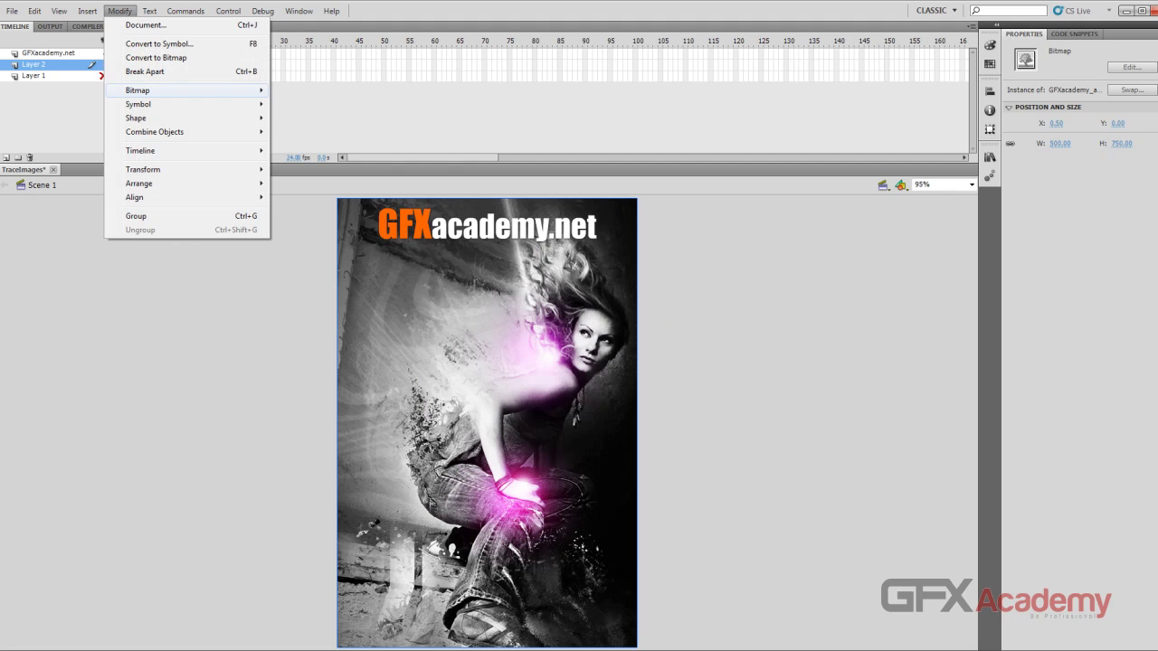
mouse_move(181, 90)
left_click(313, 104)
left_click_drag(542, 285, 739, 299)
left_click(771, 356)
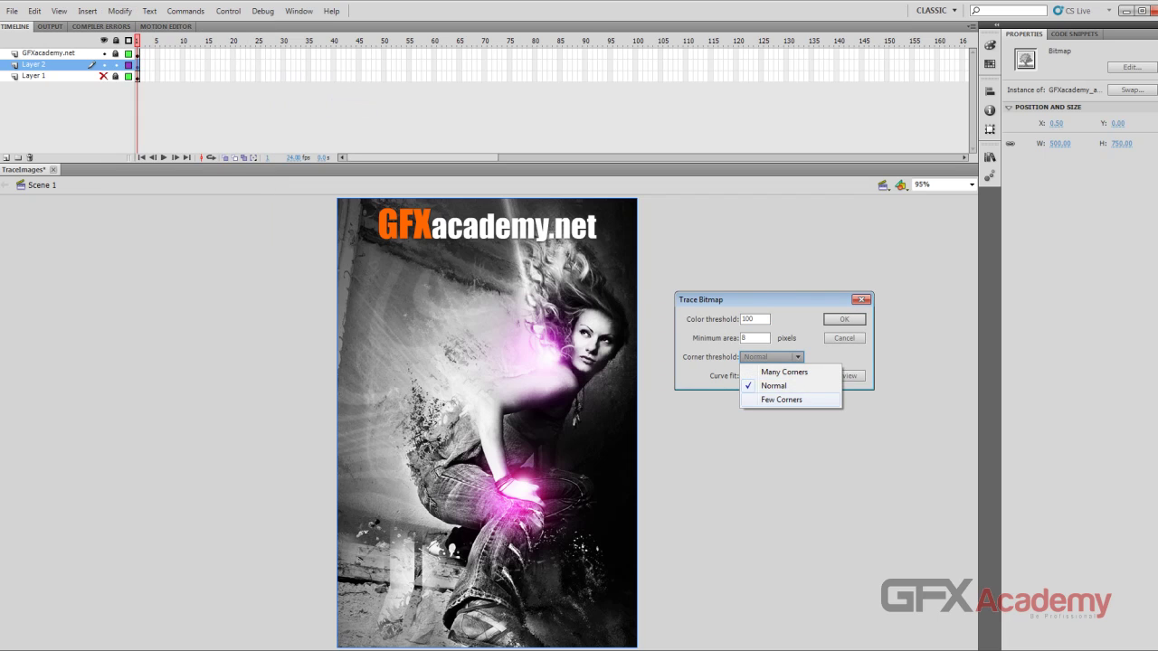
left_click(769, 399)
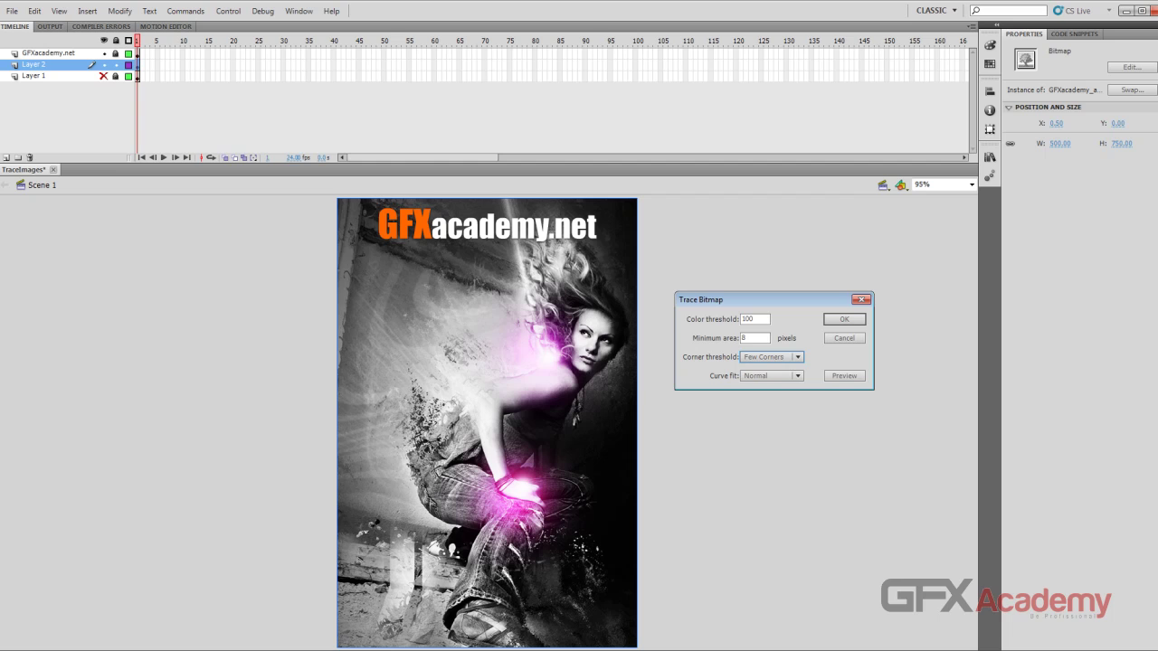
left_click(844, 375)
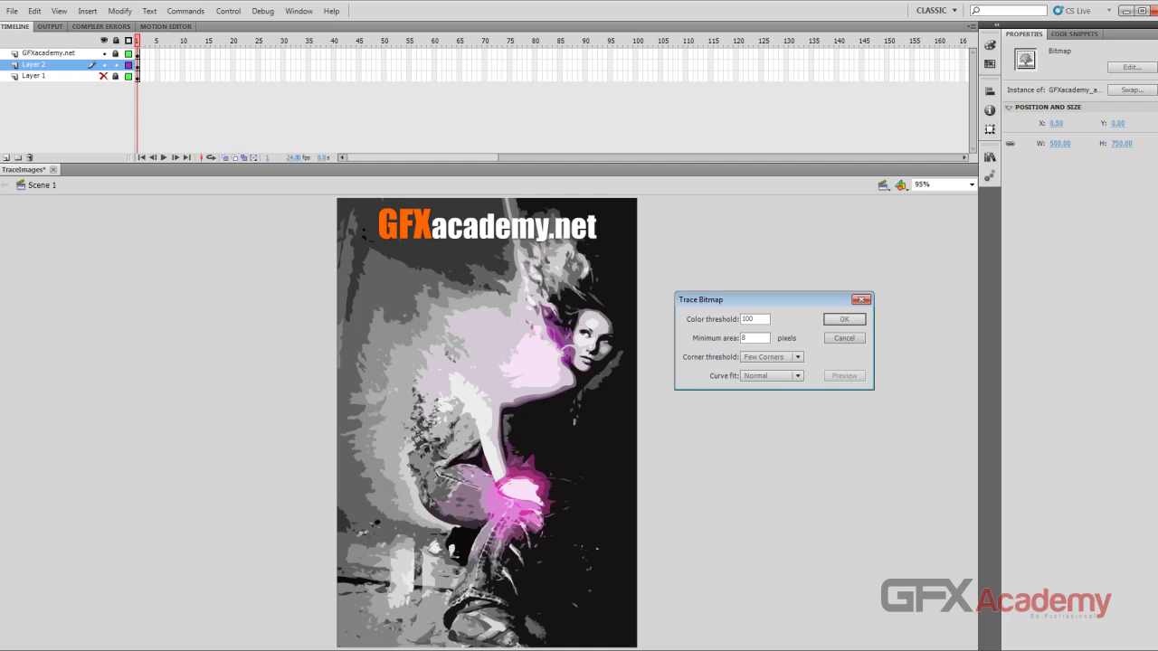
key("Escape")
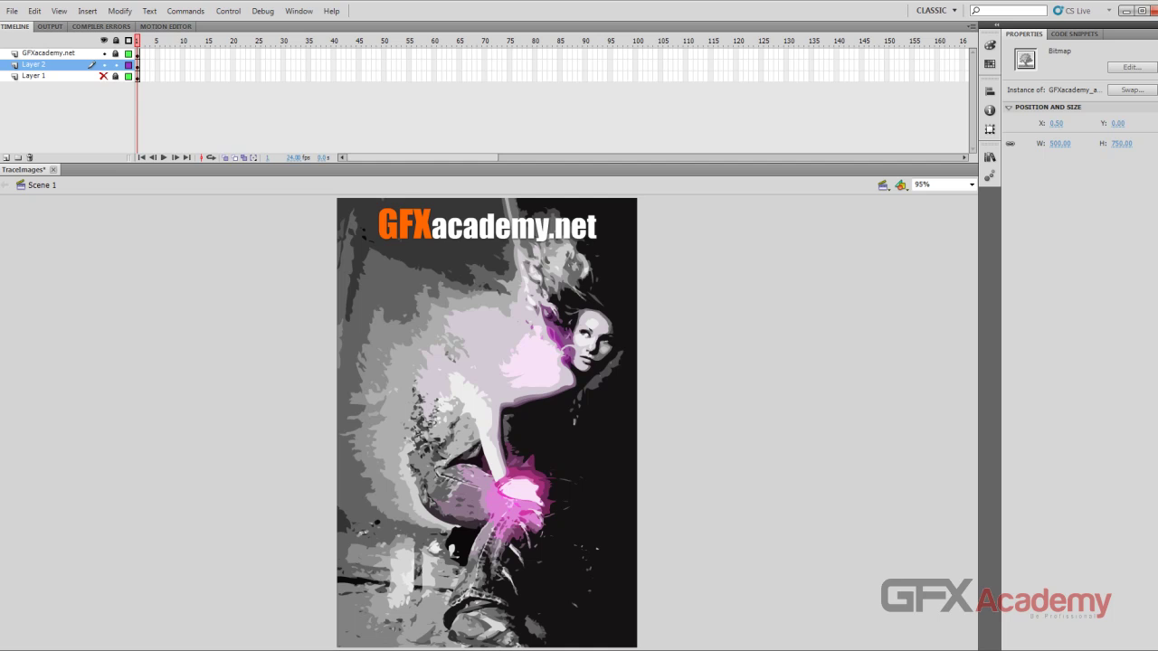
Step: Preview the Layer 2 bitmap trace with the Many Corners threshold, and set the corner threshold back to Normal
left_click(120, 11)
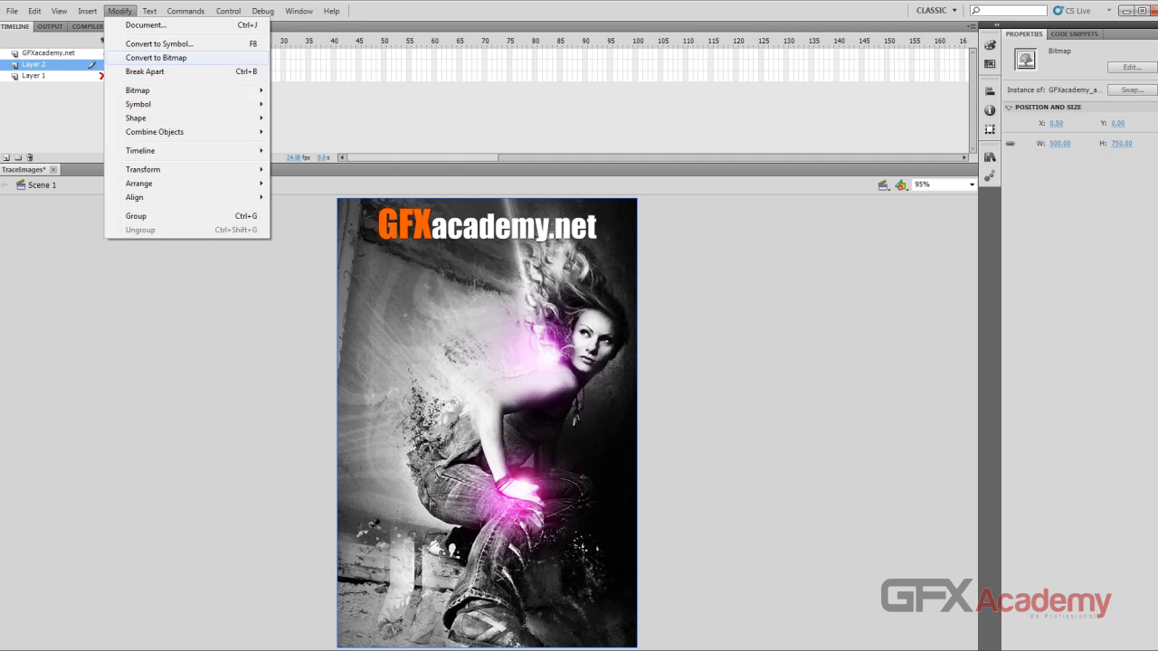
mouse_move(140, 90)
left_click(312, 104)
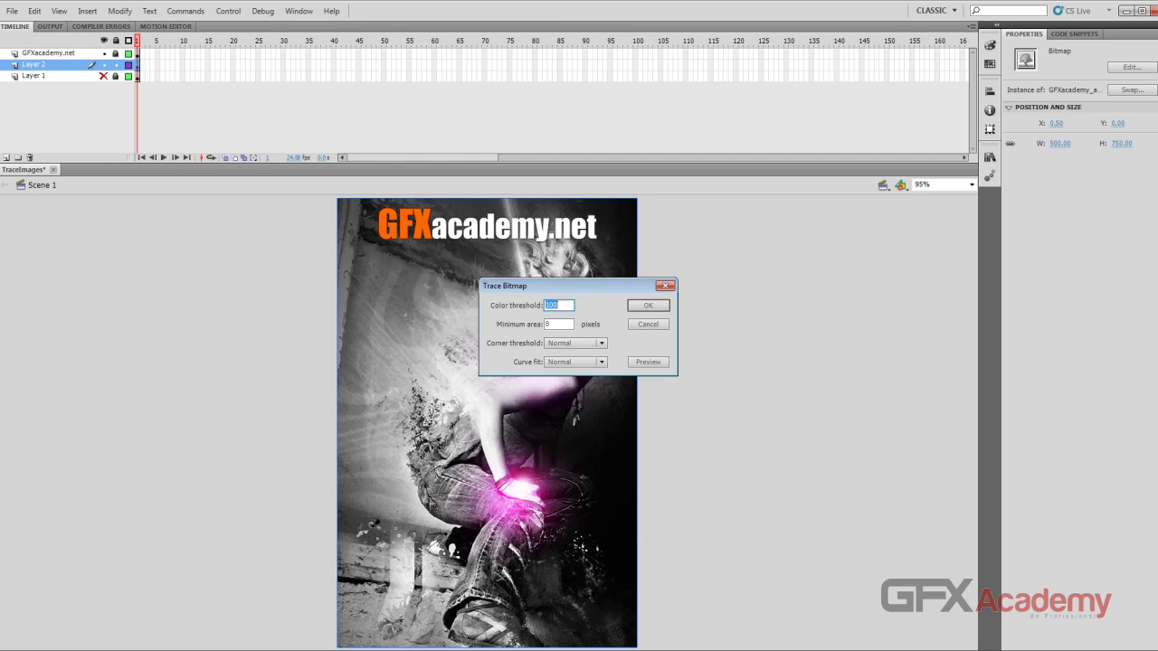
left_click_drag(543, 286, 704, 303)
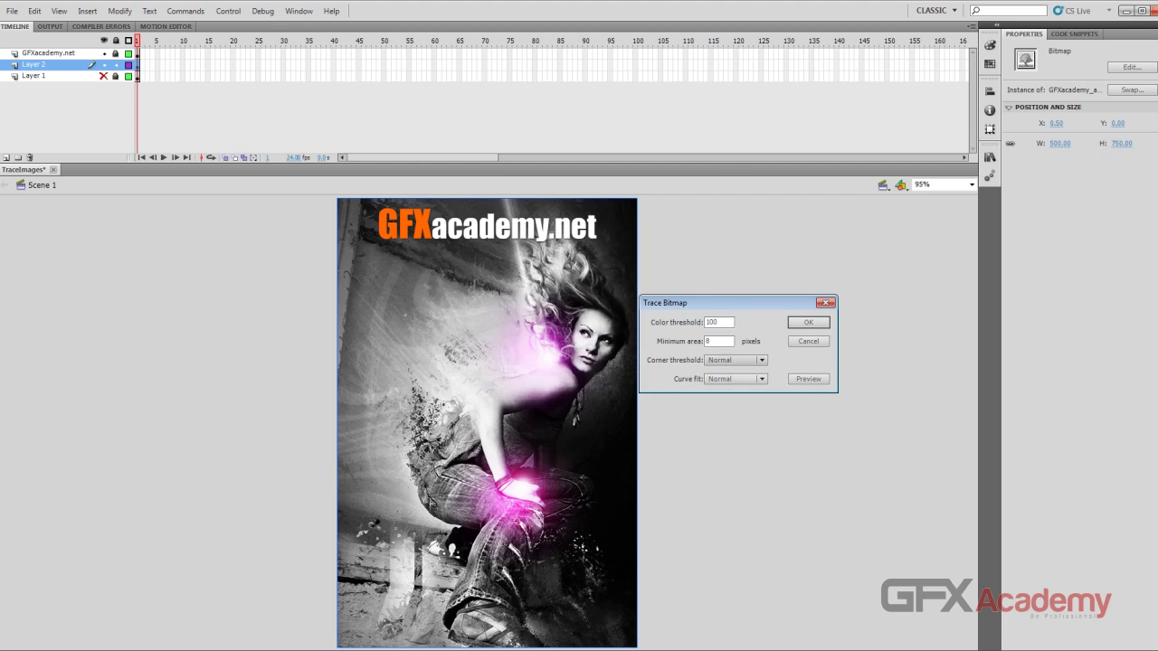
left_click(736, 360)
left_click(748, 374)
left_click(808, 379)
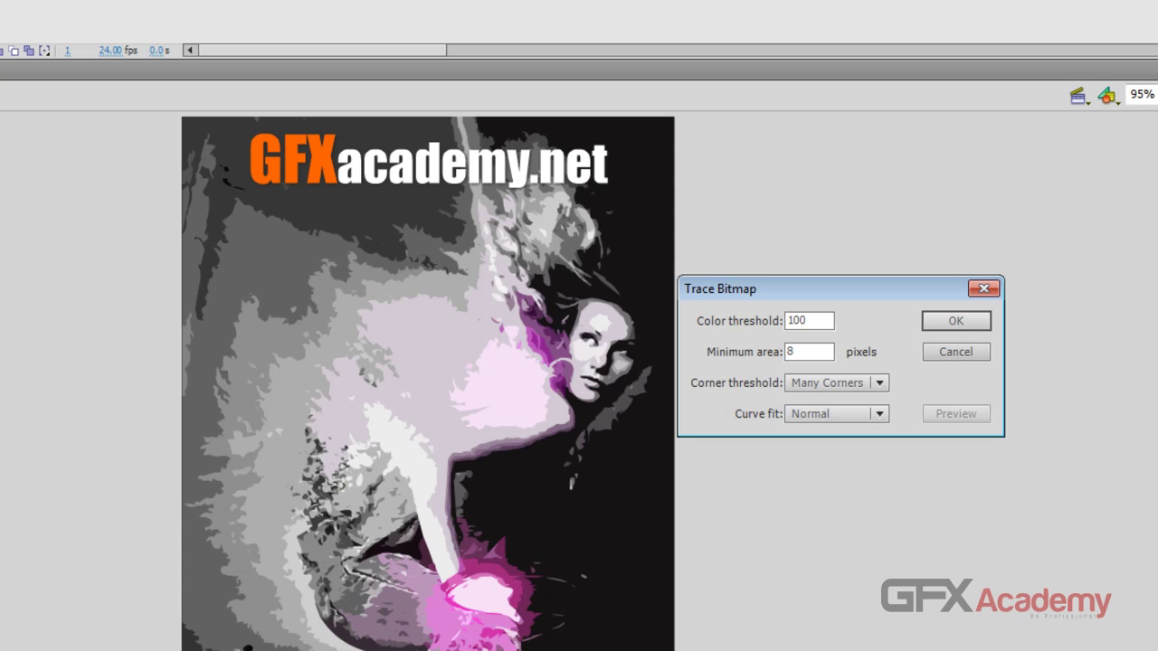
left_click(837, 382)
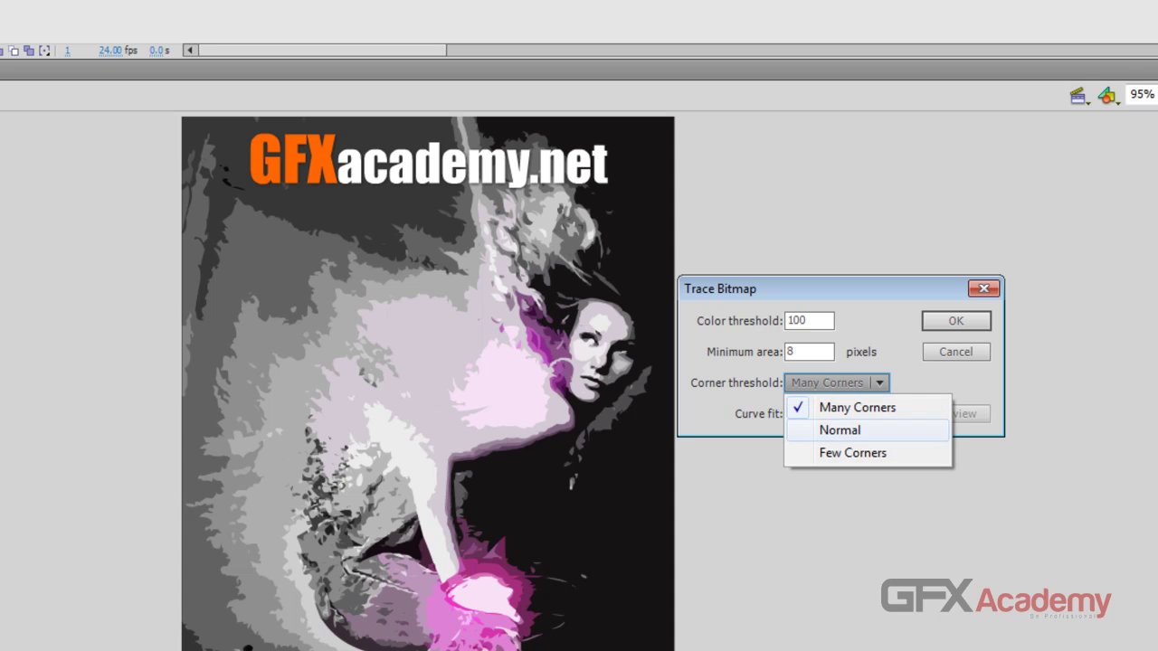
left_click(840, 429)
key("Return")
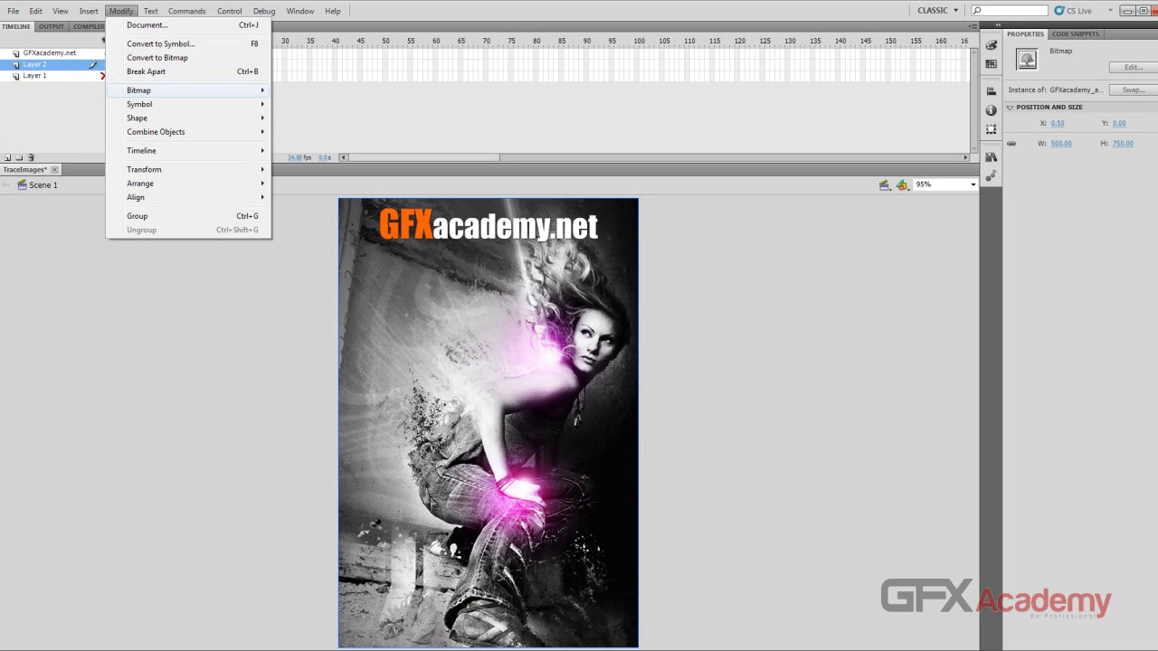
Step: Trace the Layer 2 bitmap with the curve fit set to Pixels, and test the movie
mouse_move(98, 69)
left_click(291, 85)
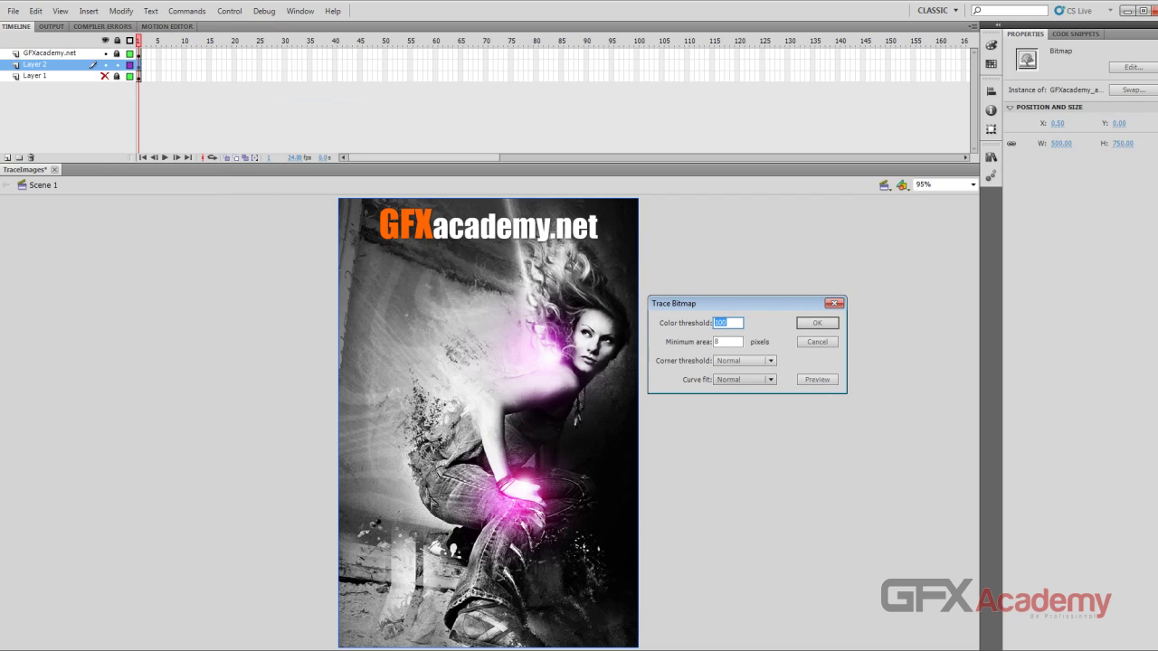
left_click(768, 380)
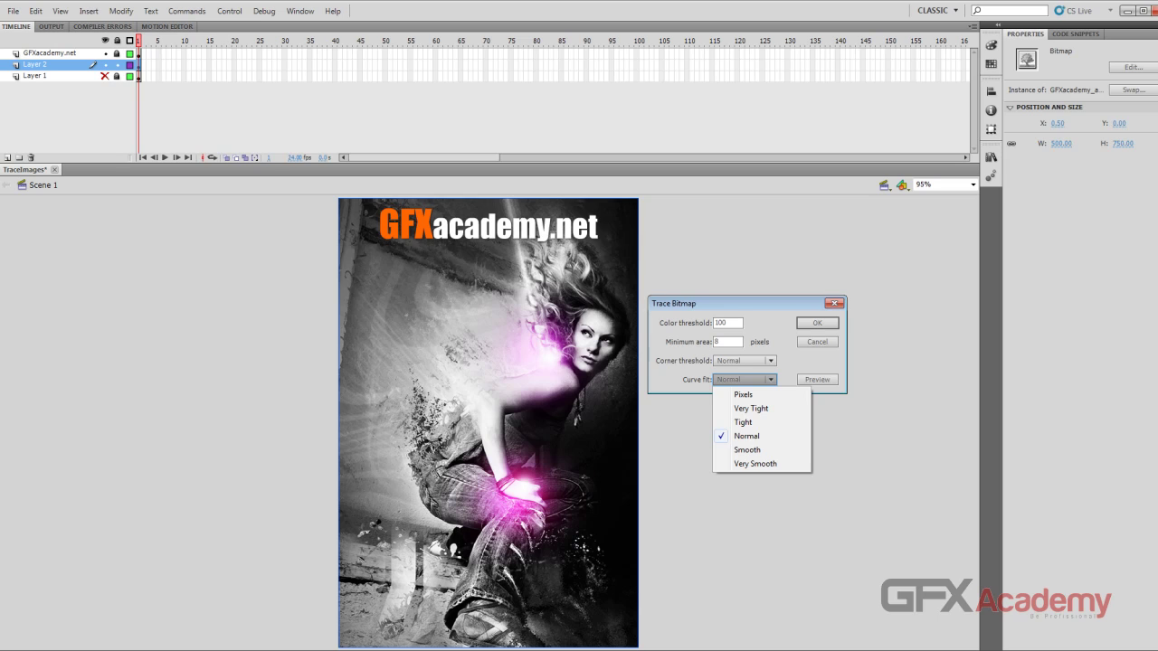
left_click(744, 395)
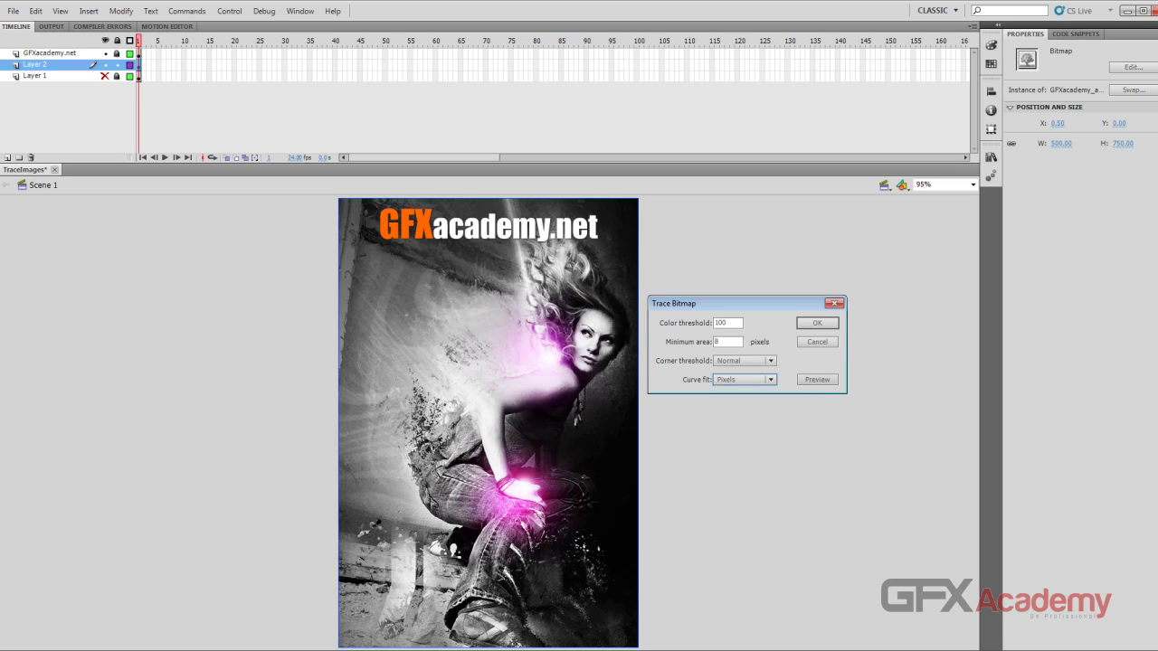
left_click(817, 379)
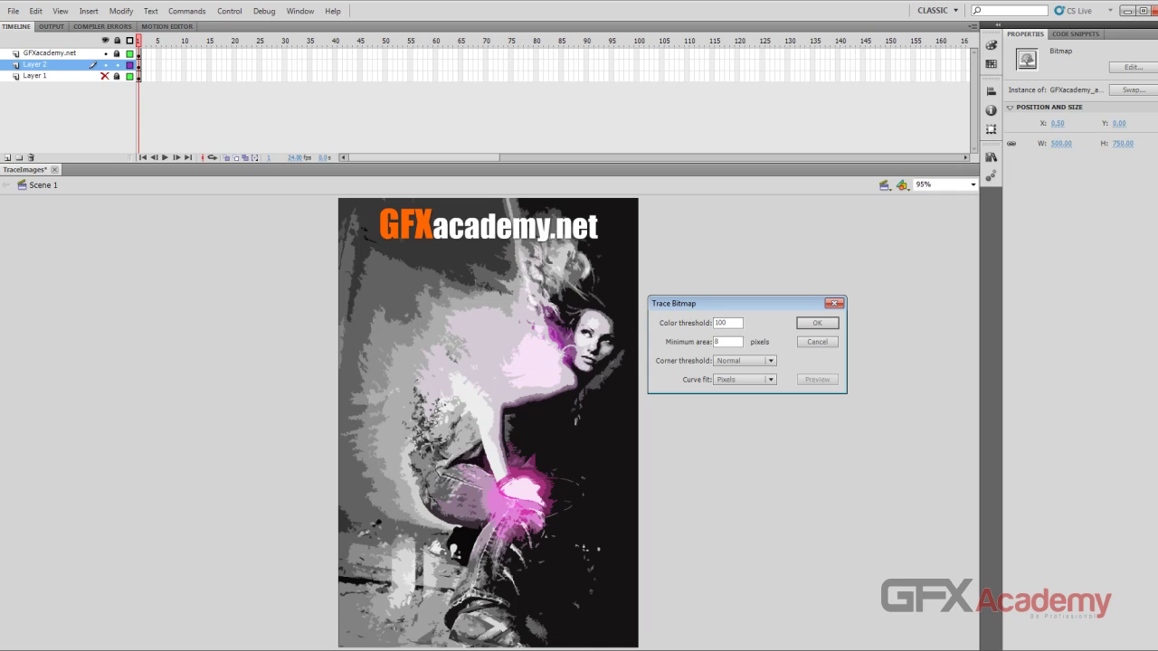
left_click(817, 323)
key("ctrl+Return")
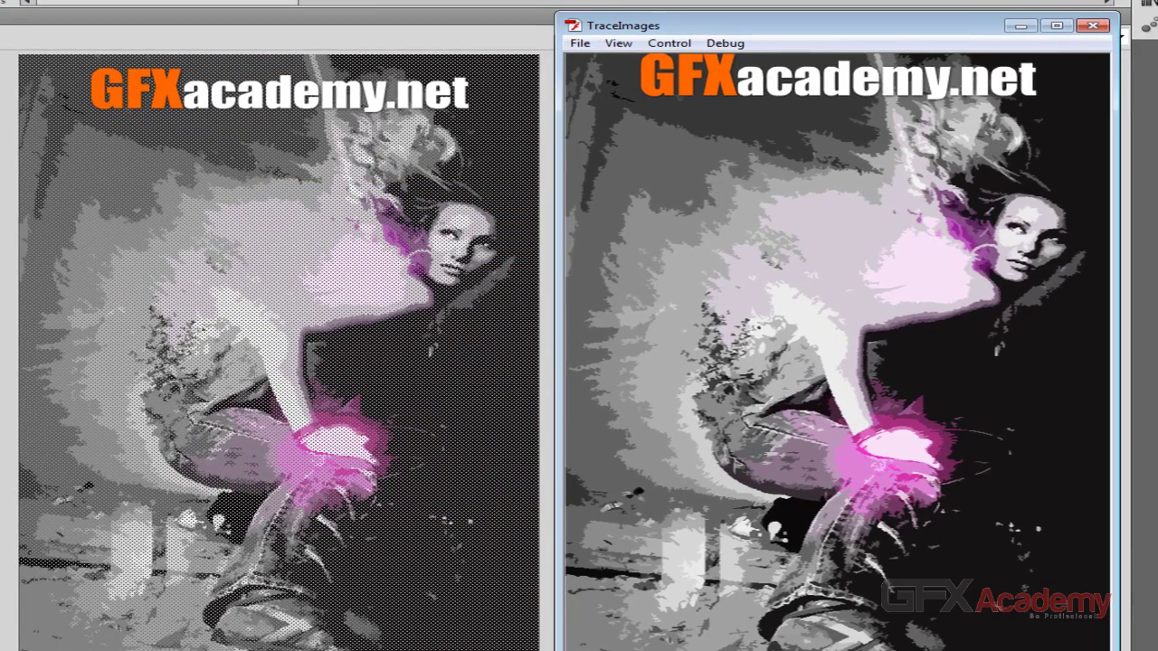
Step: Undo the Pixels curve-fit trace to restore the selected bitmap, and close the test movie window
key("ctrl+z")
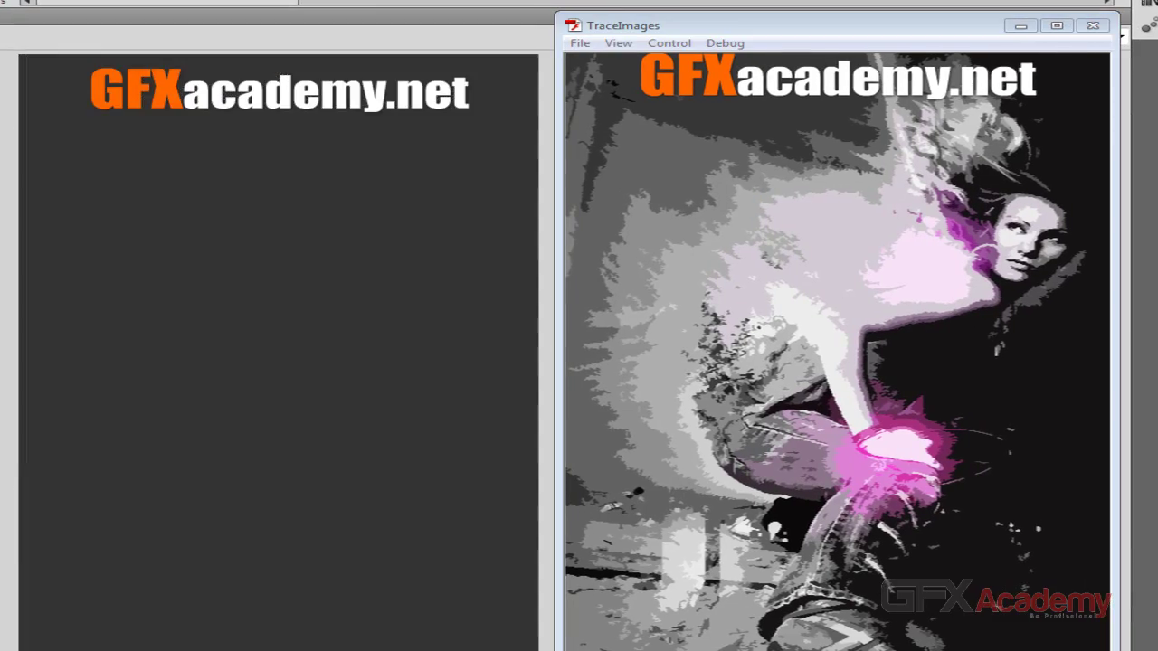
left_click_drag(832, 25, 820, 32)
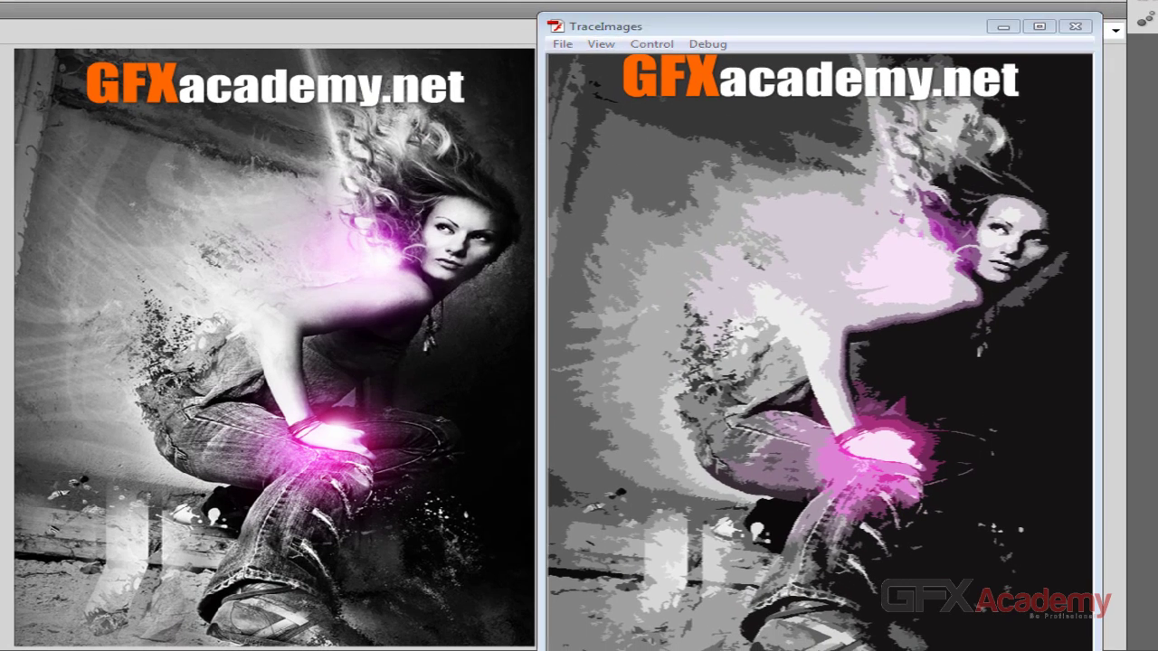
key("ctrl+w")
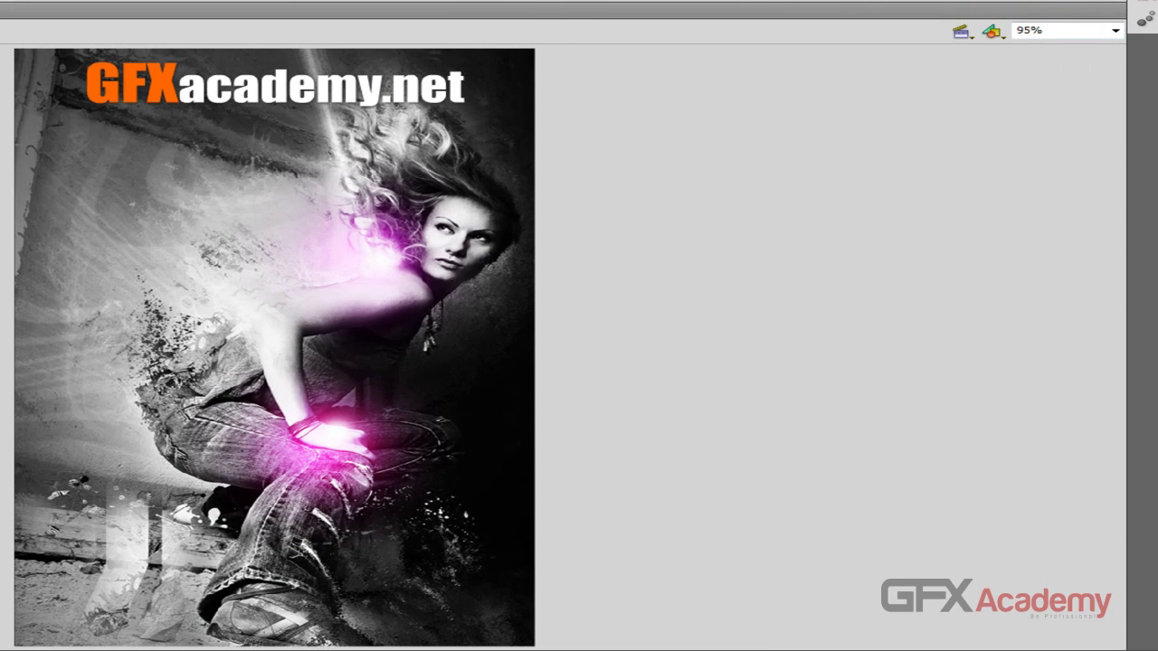
key("ctrl+z")
key("ctrl+z")
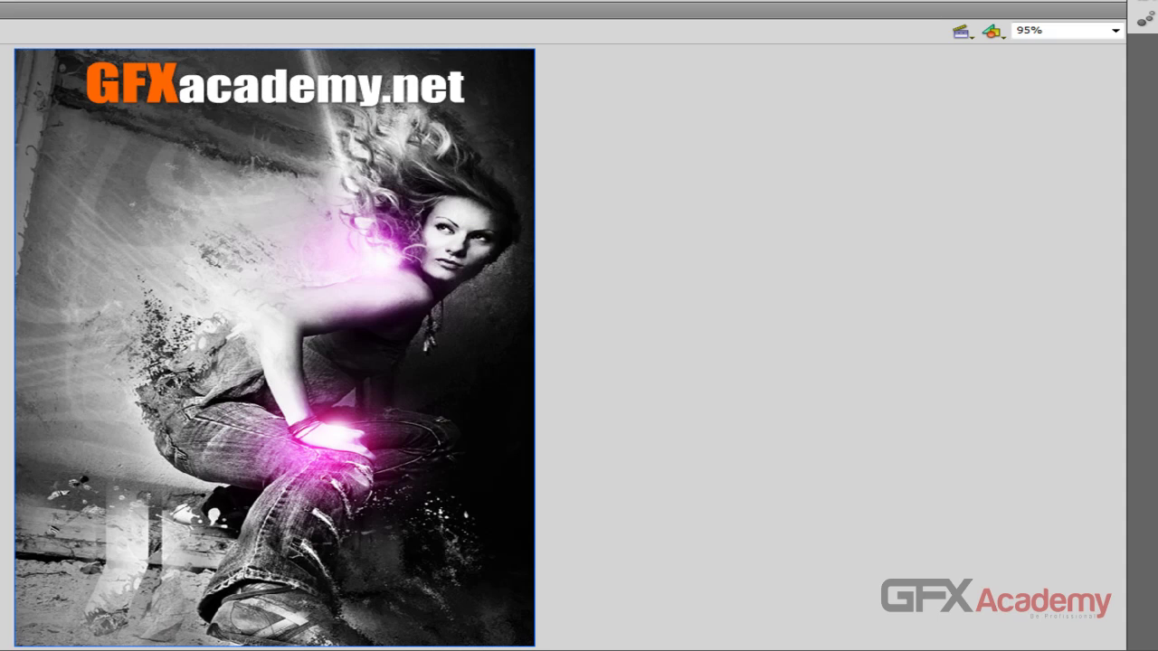
Step: Trace the bitmap with the curve fit set to Normal, and test the movie
left_click_drag(308, 164, 642, 153)
left_click(808, 255)
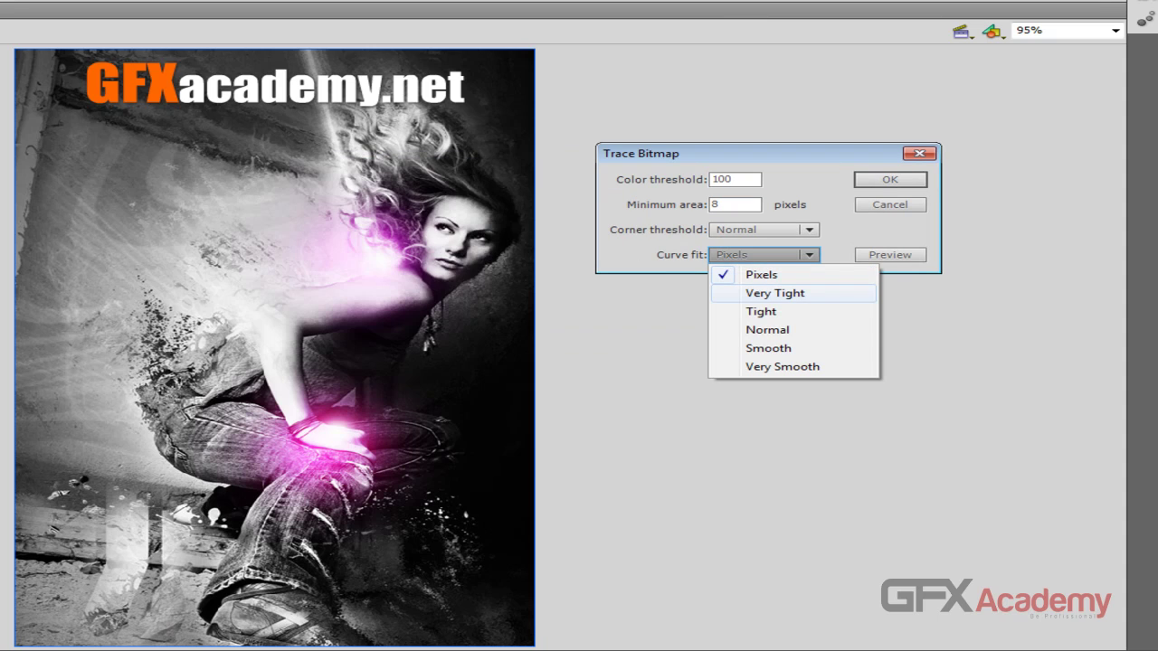
left_click(768, 329)
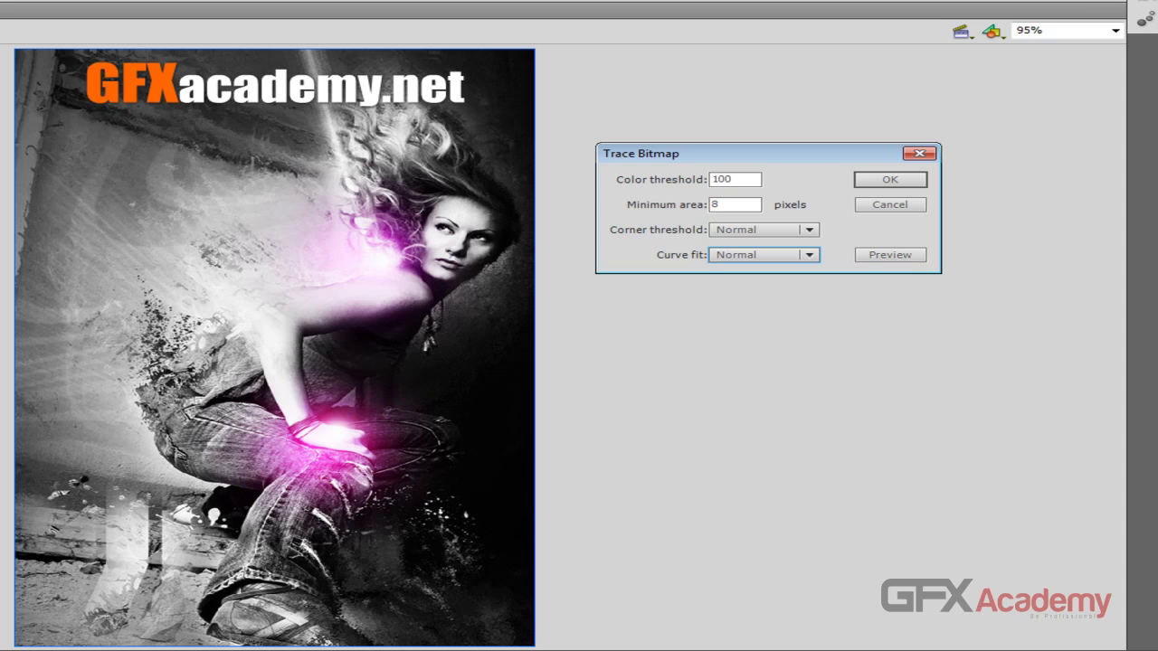
left_click(890, 254)
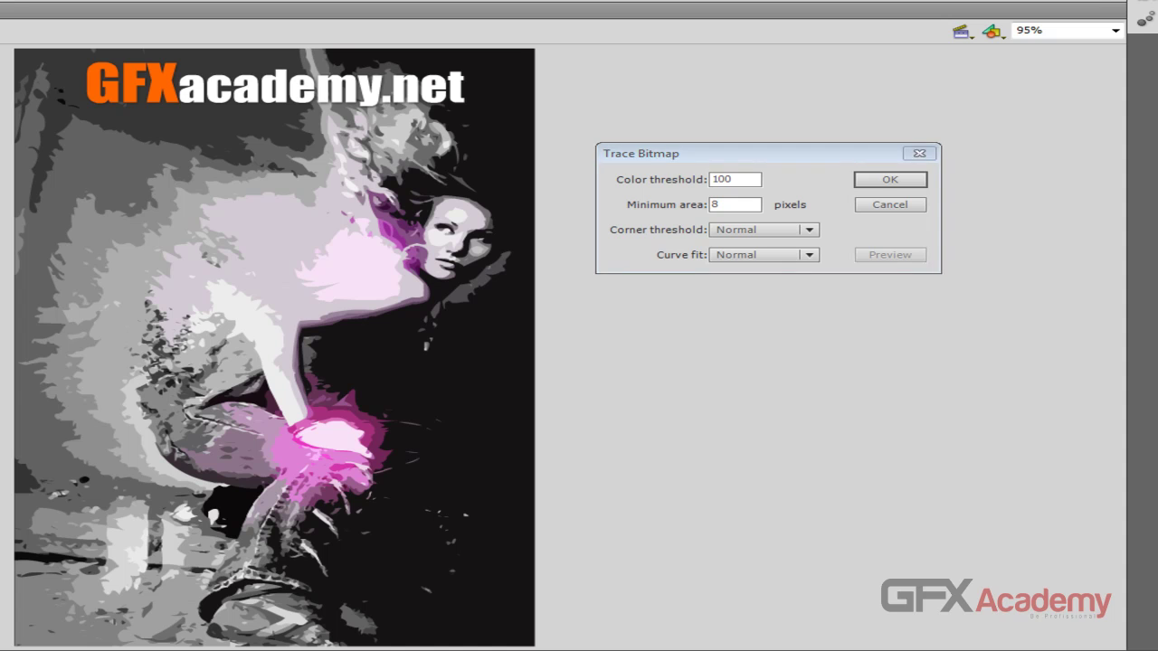
key("Return")
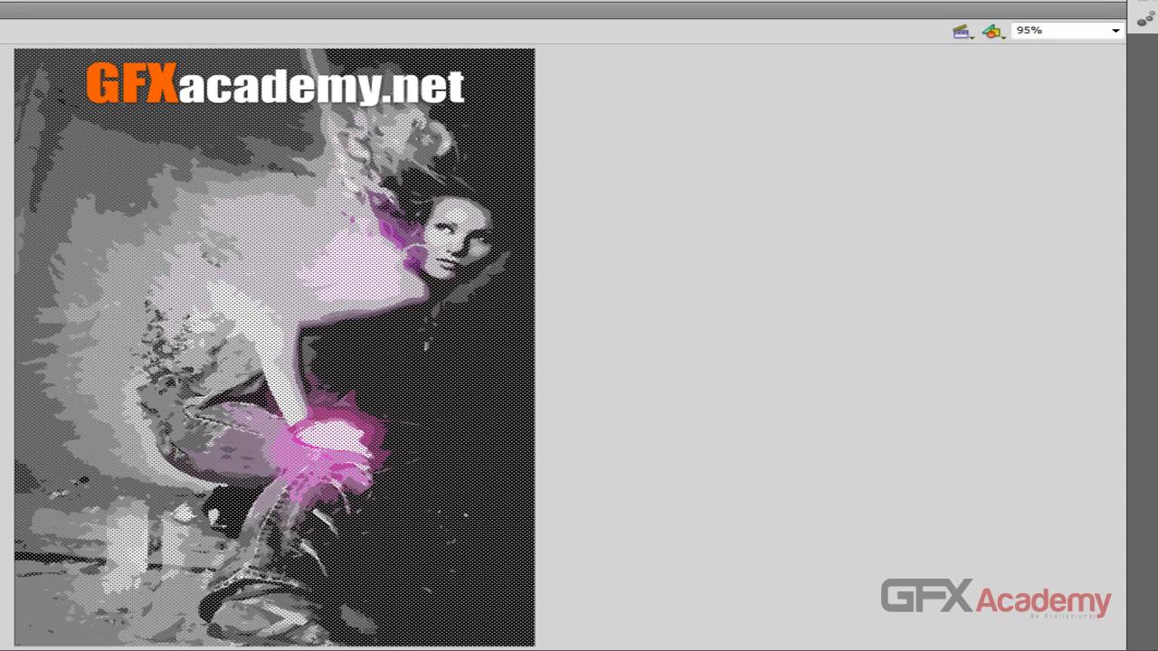
key("ctrl+Return")
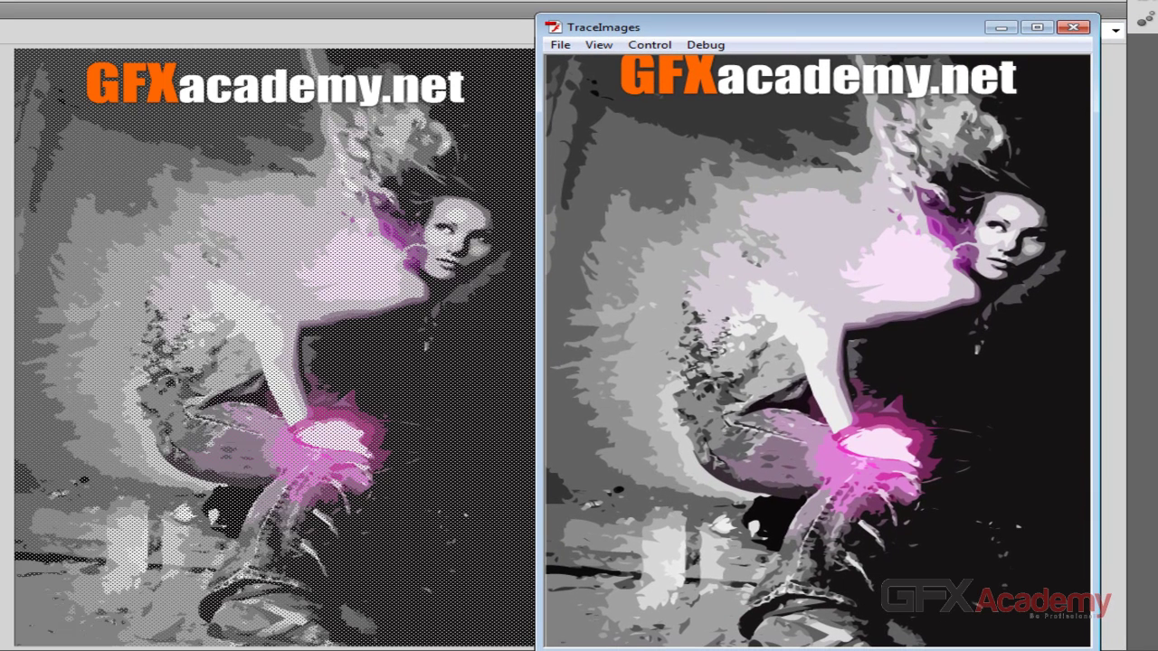
Step: Undo the Normal curve-fit trace, close the test movie, and redo and undo the trace once more
left_click(7, 425)
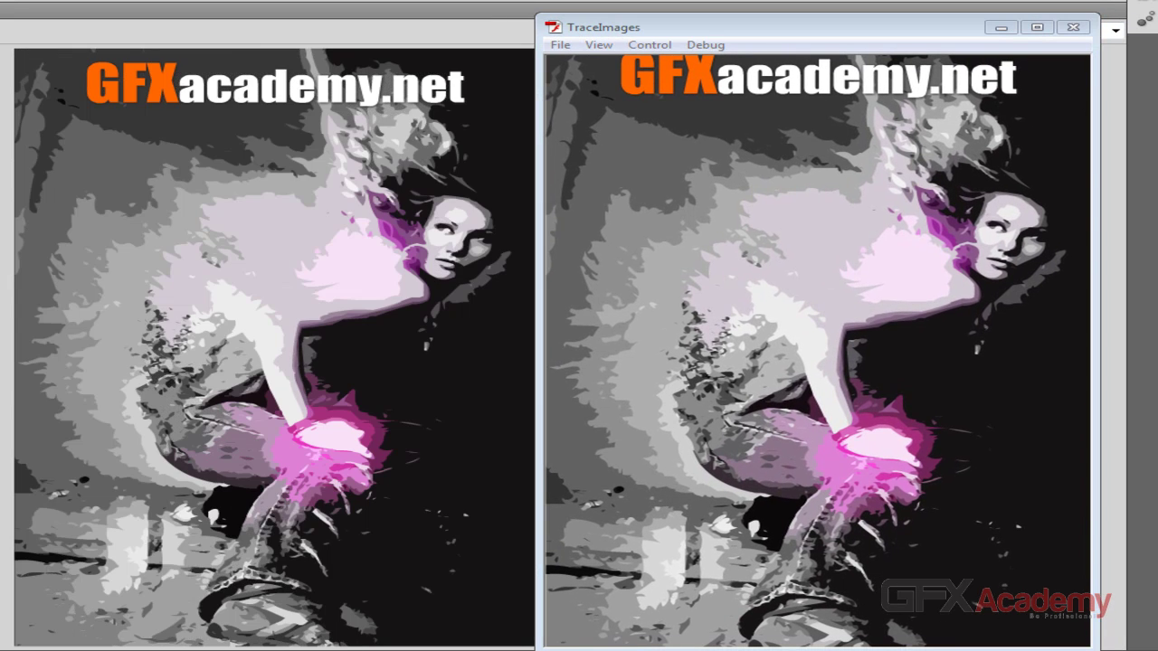
key("ctrl+z")
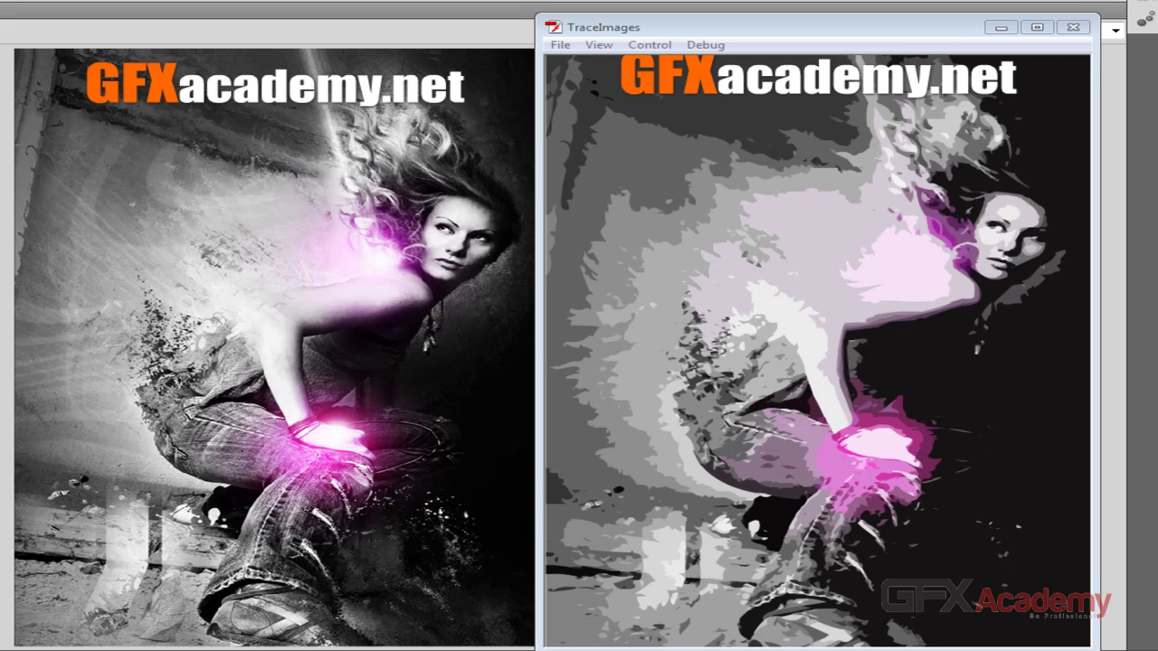
key("alt+Tab")
left_click(1073, 27)
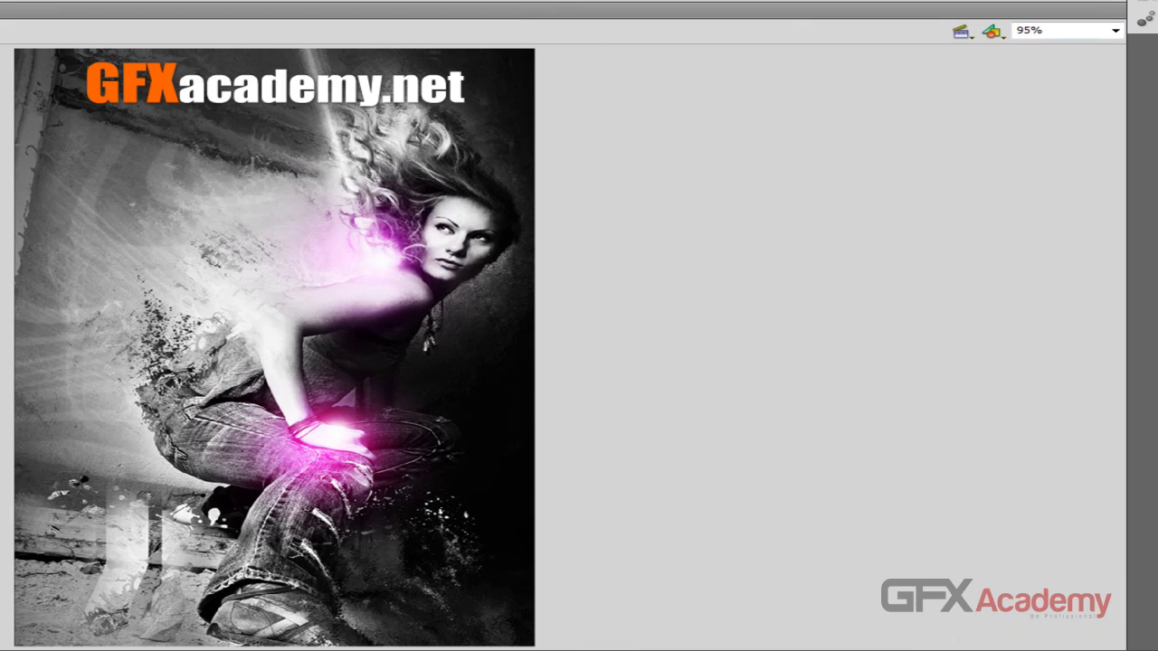
key("ctrl+y")
key("ctrl+a")
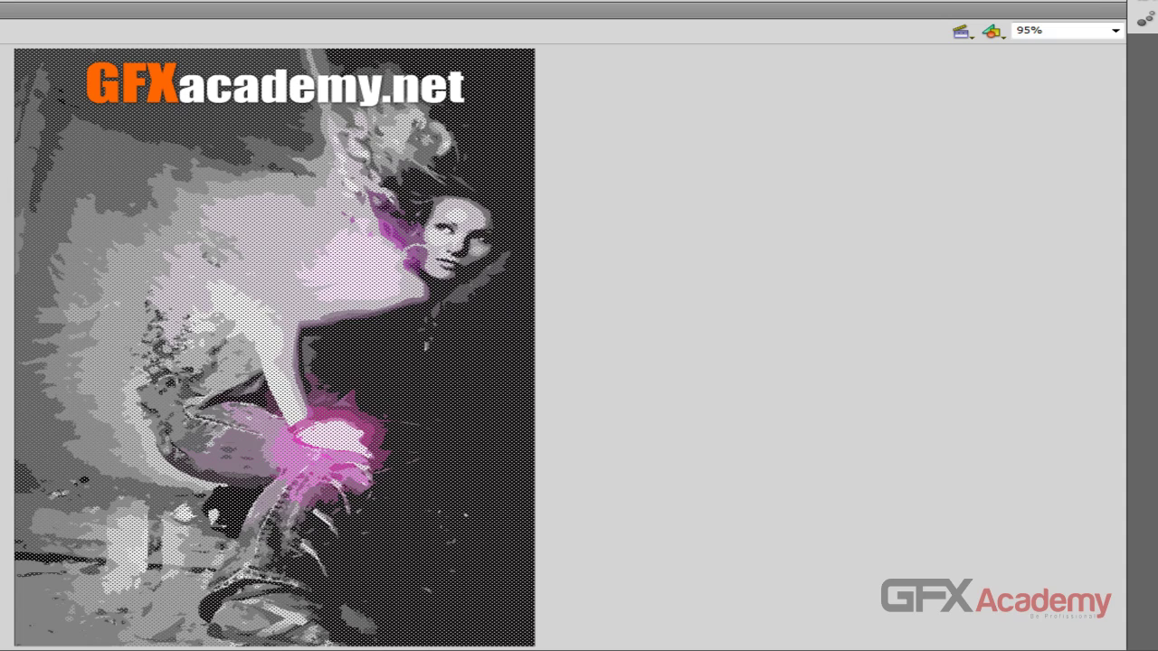
key("ctrl+z")
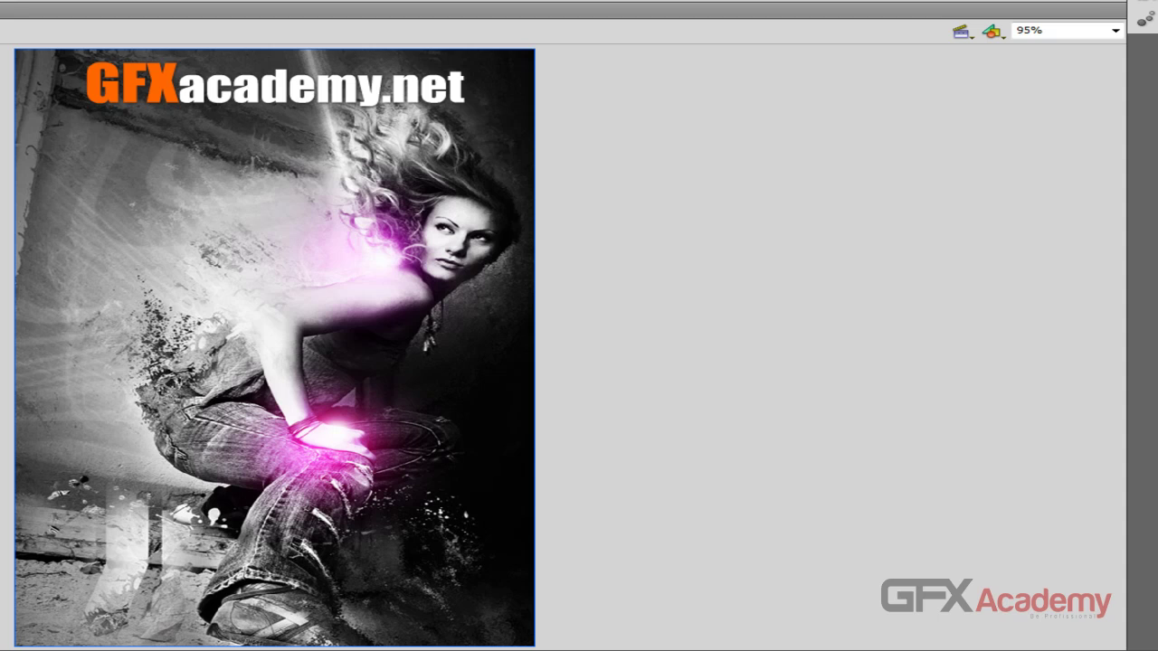
Step: Trace the bitmap with the curve fit set to Very Smooth, and test the movie
left_click_drag(416, 164, 753, 177)
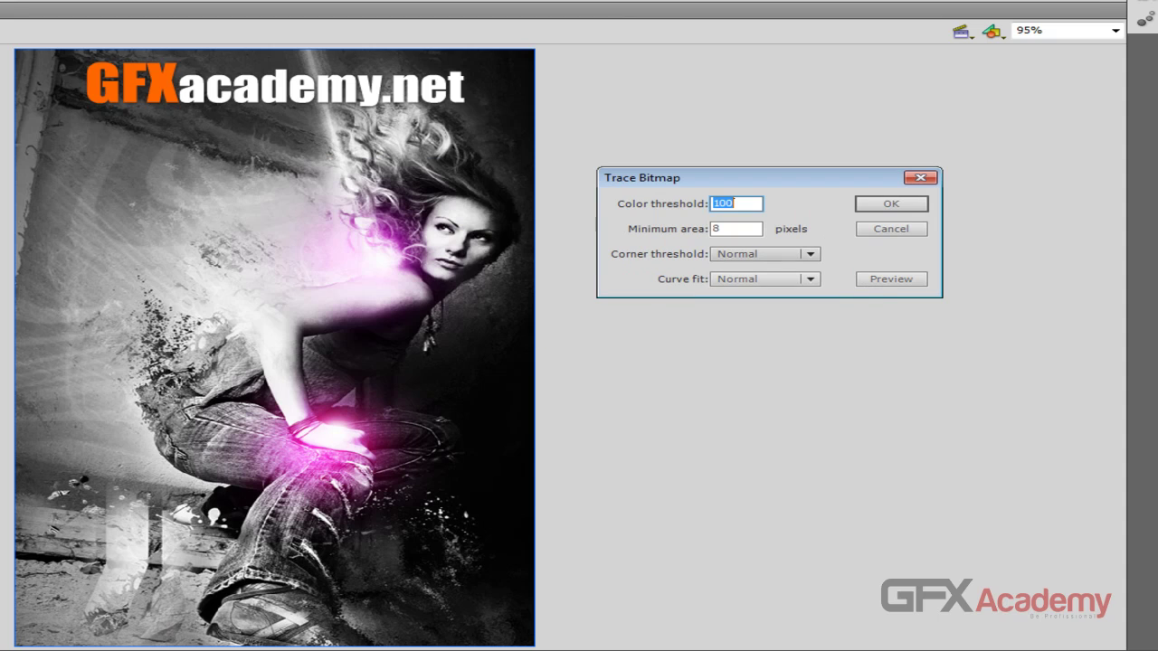
left_click(765, 278)
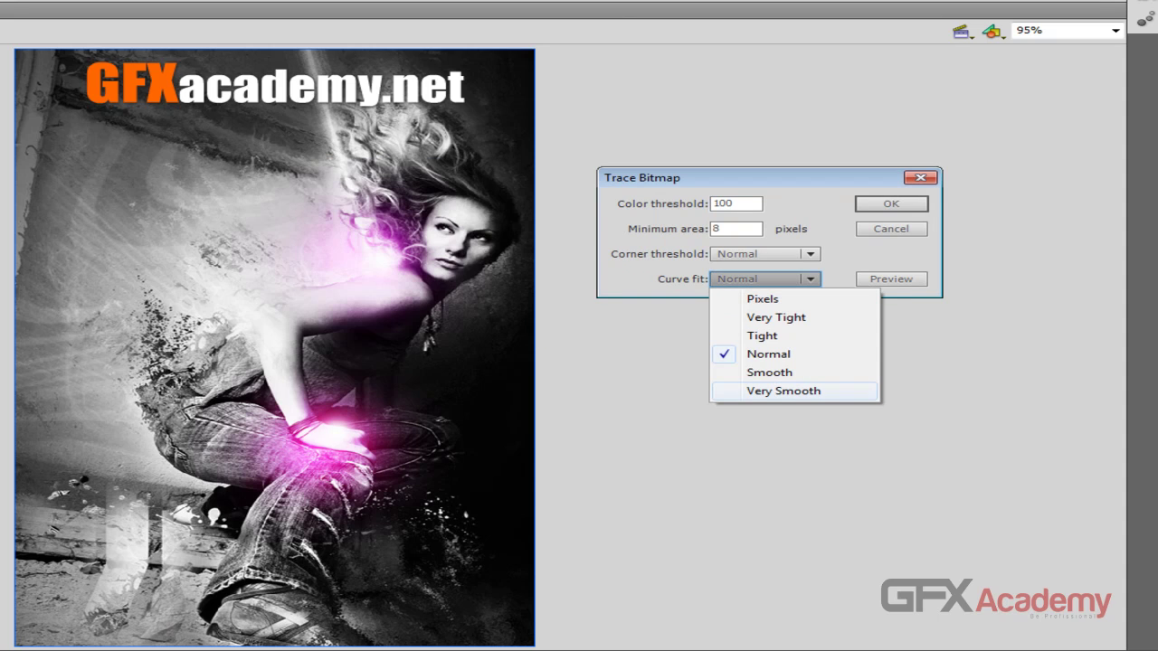
left_click(784, 391)
left_click(891, 279)
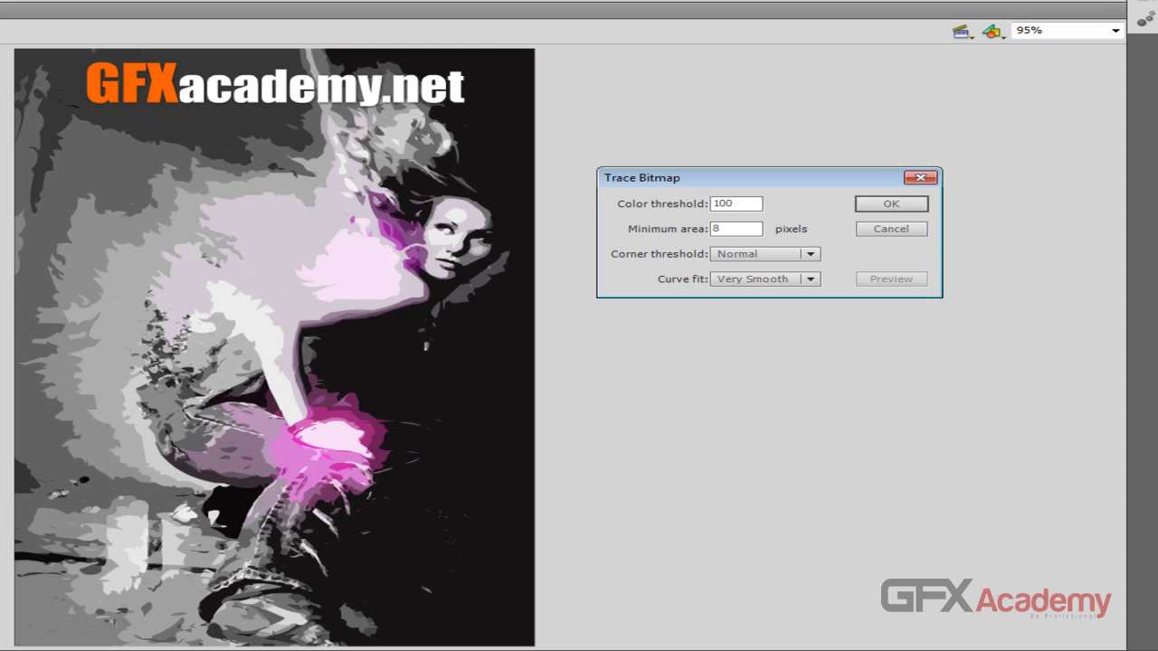
left_click(892, 203)
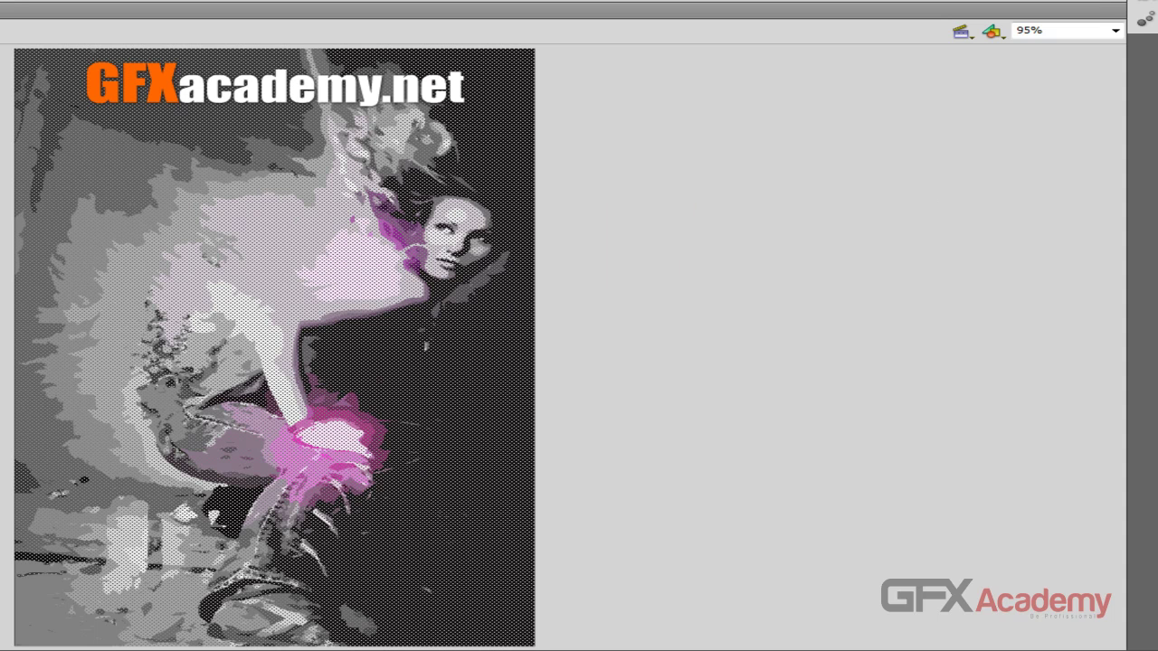
key("ctrl+Return")
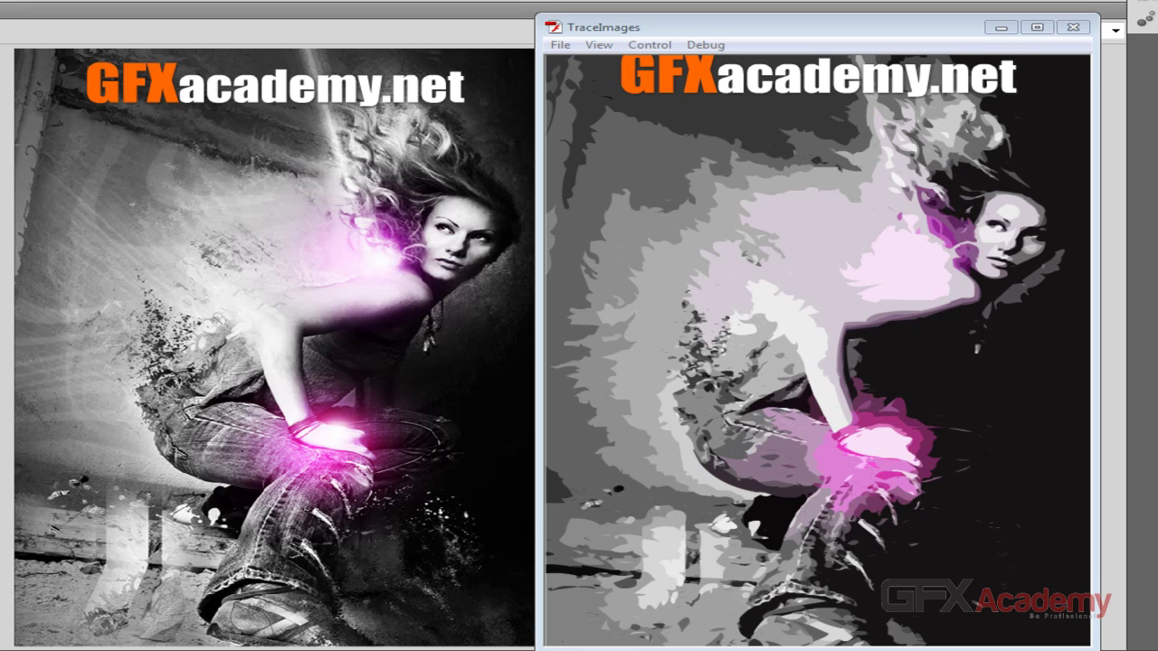
Step: Close the test movie and undo the recent changes until the Layer 2 bitmap is selected again
left_click(1073, 27)
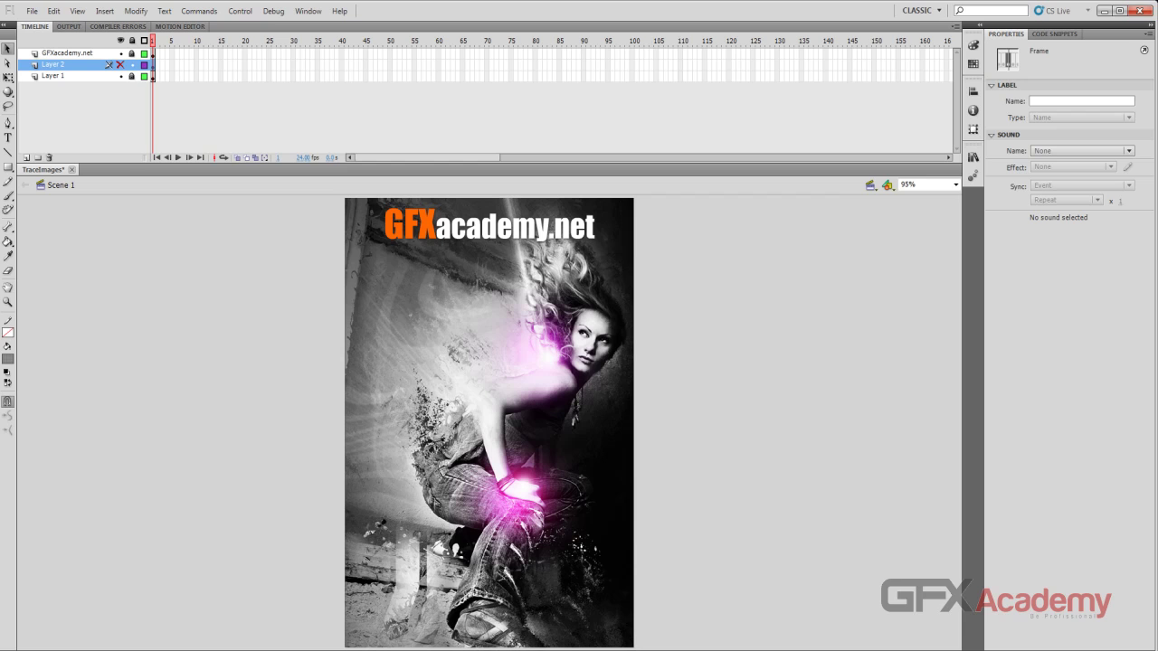
key("ctrl+z")
key("ctrl+z")
key("ctrl+z")
key("ctrl+z")
key("ctrl+z")
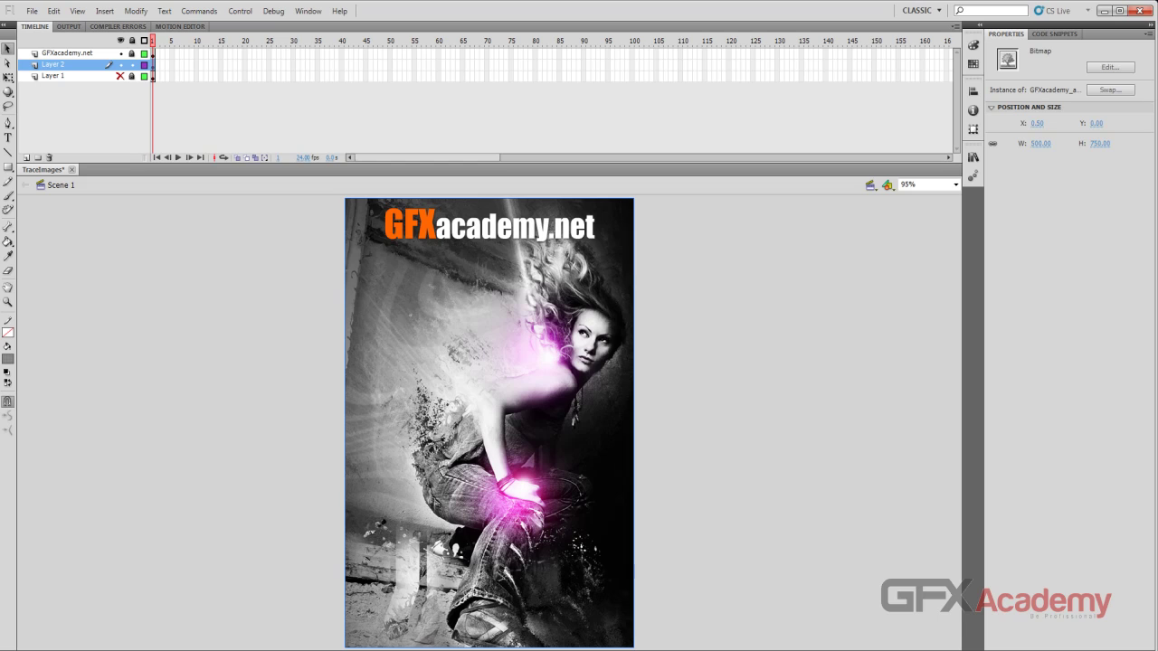
Step: Trace the Layer 2 bitmap with color threshold 100, minimum area 8, corner threshold Normal and curve fit Normal, and deselect the result
left_click(136, 11)
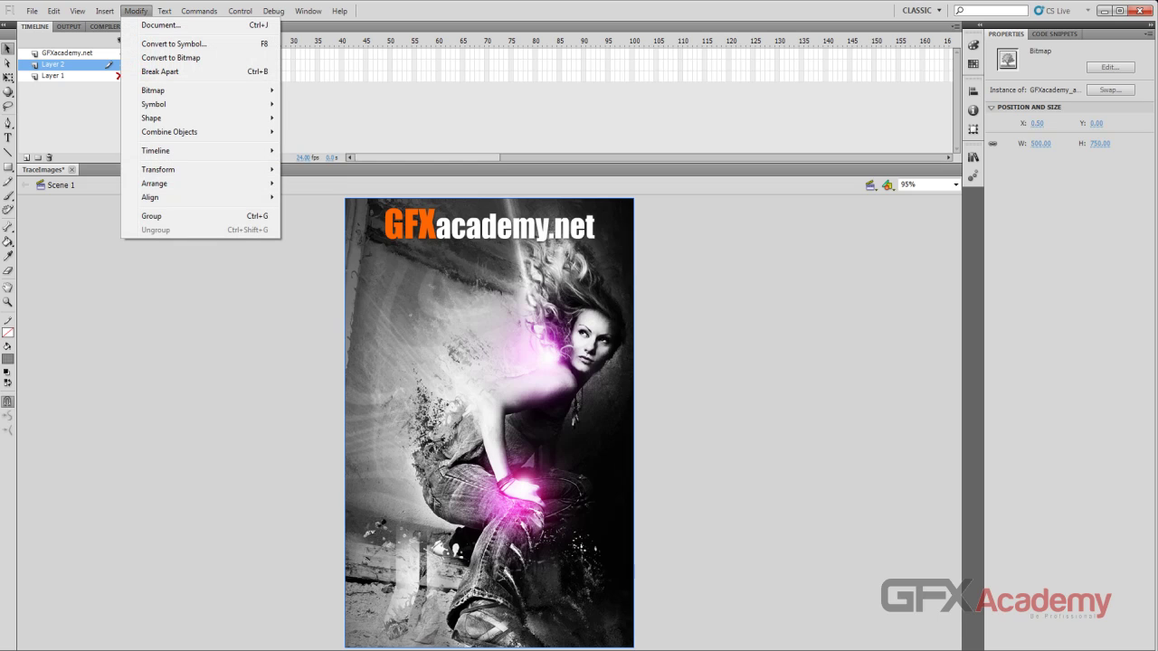
mouse_move(226, 90)
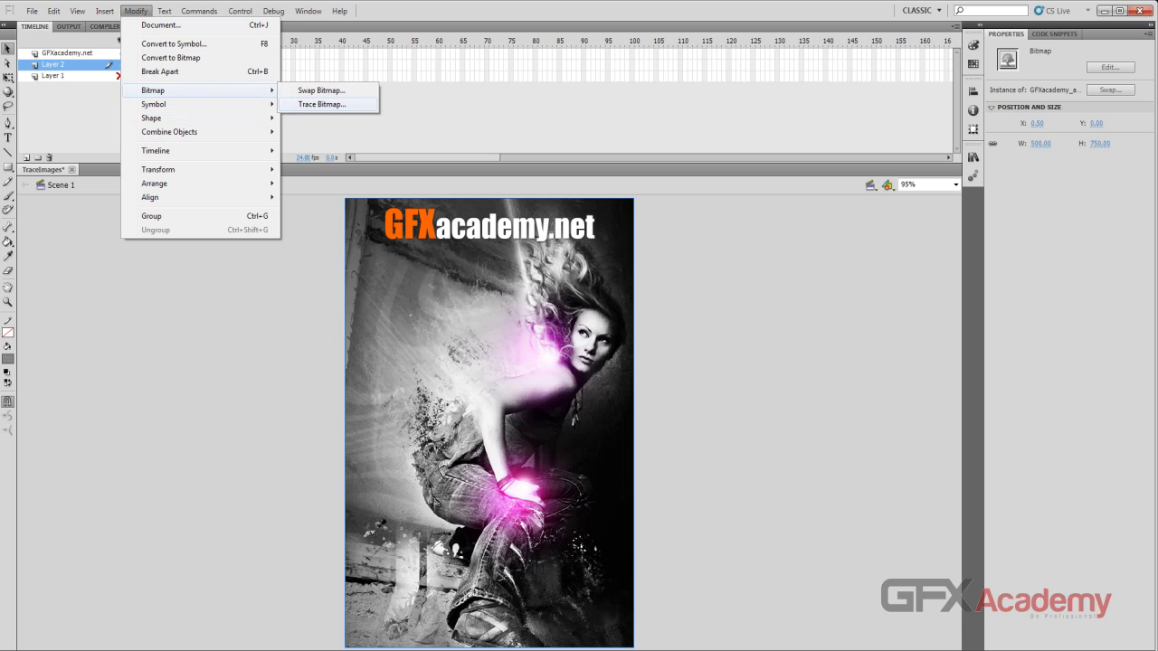
left_click(322, 104)
left_click_drag(543, 286, 741, 282)
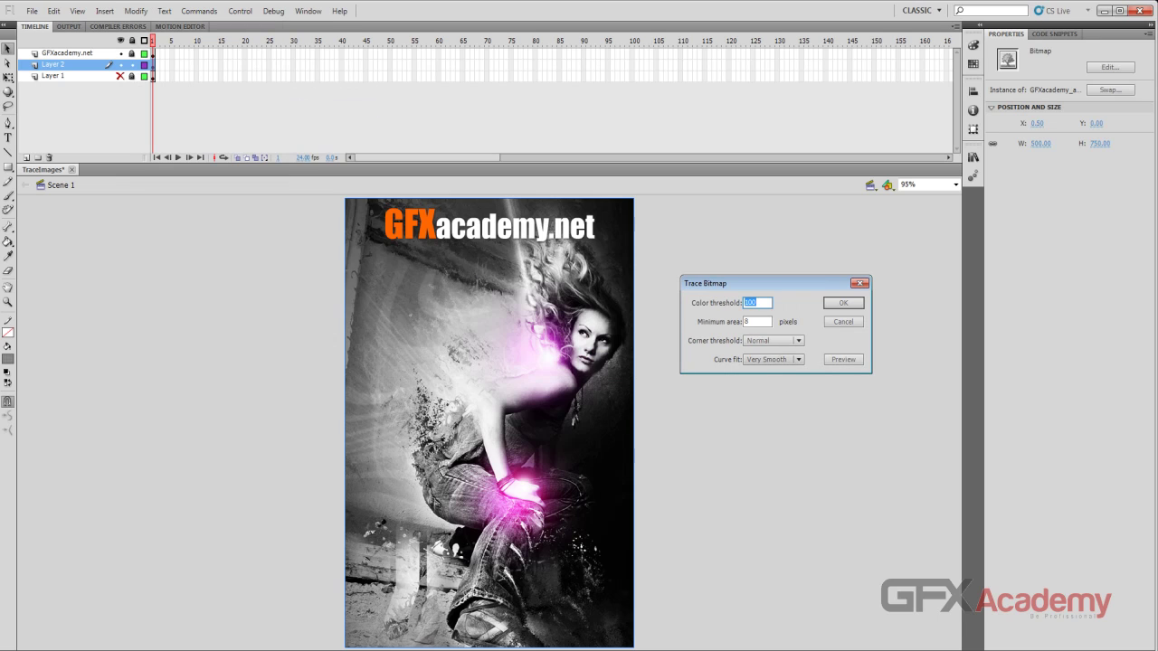
left_click(773, 359)
left_click(775, 415)
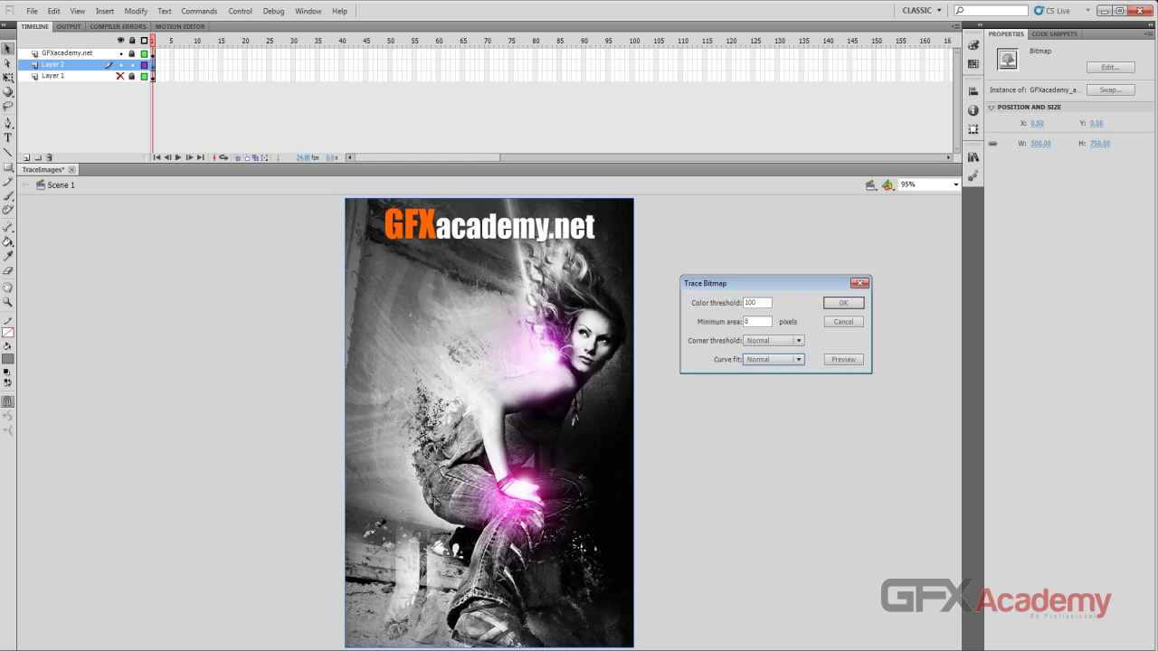
left_click(842, 302)
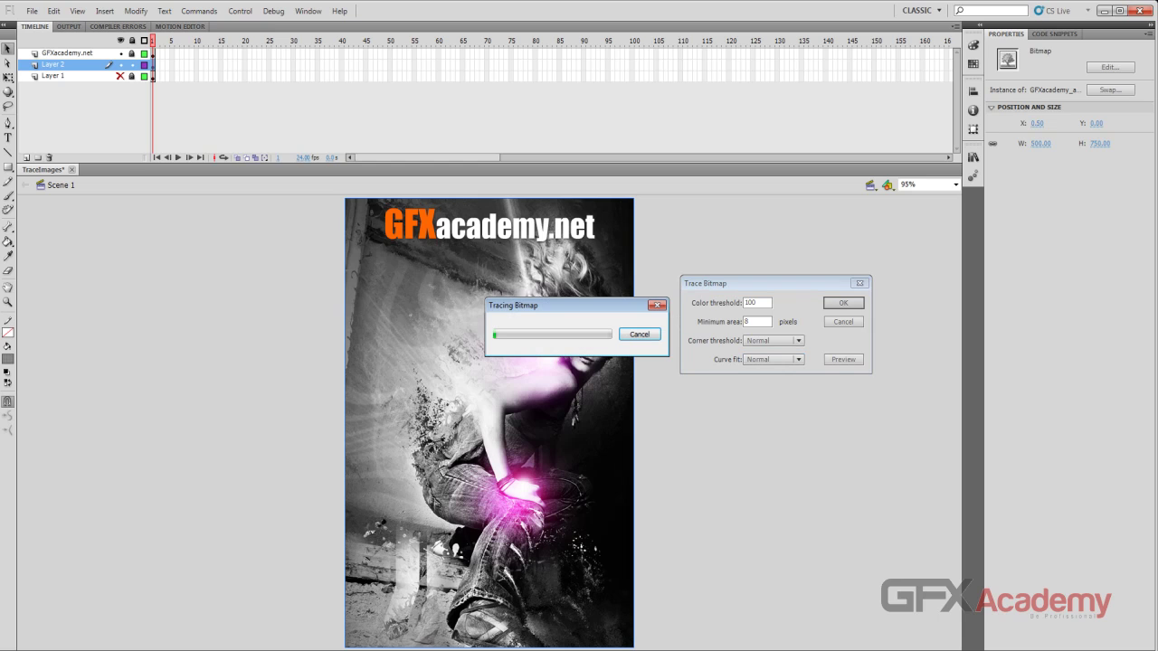
key("ctrl+shift+a")
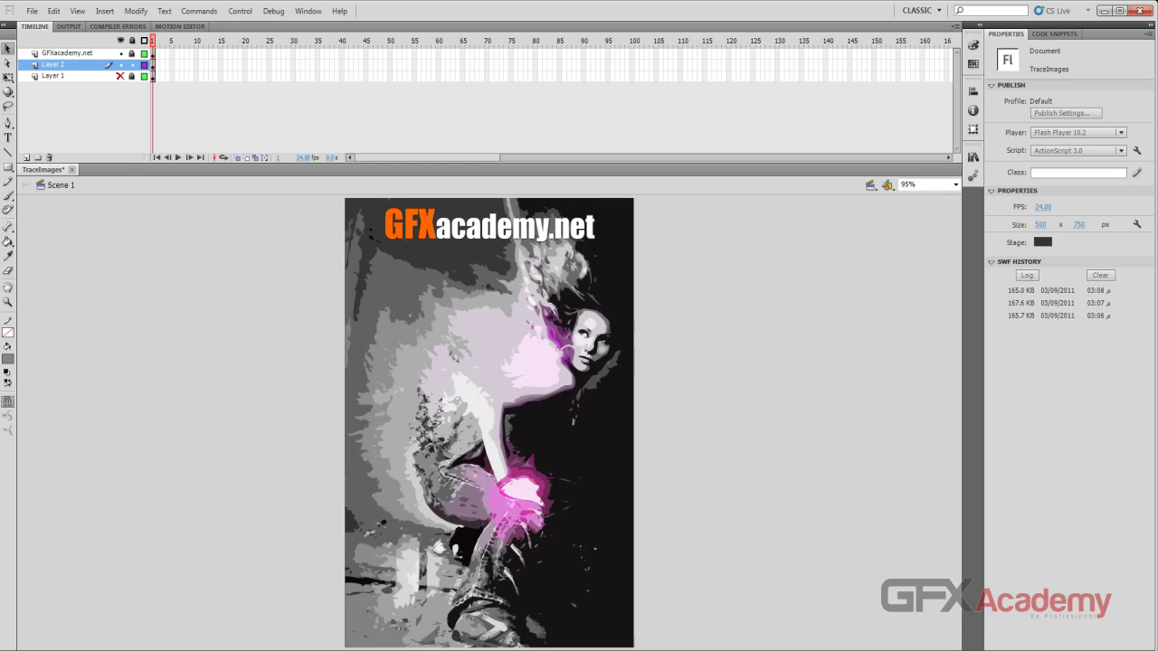
Step: Show Layer 1 and select individual traced shapes on Layer 2, including the grey and black backgrounds, arm, shoulder and forehead
left_click(120, 76)
key("ctrl+a")
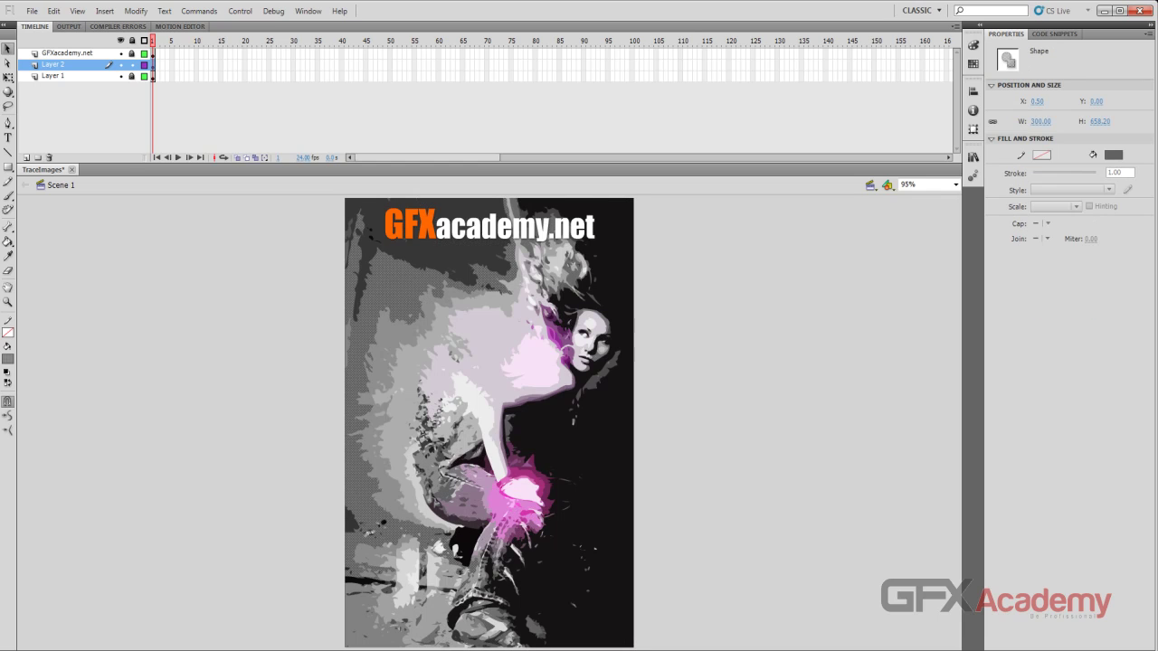
left_click(425, 248, "shift")
left_click(426, 249, "shift")
left_click(425, 253)
left_click(579, 434)
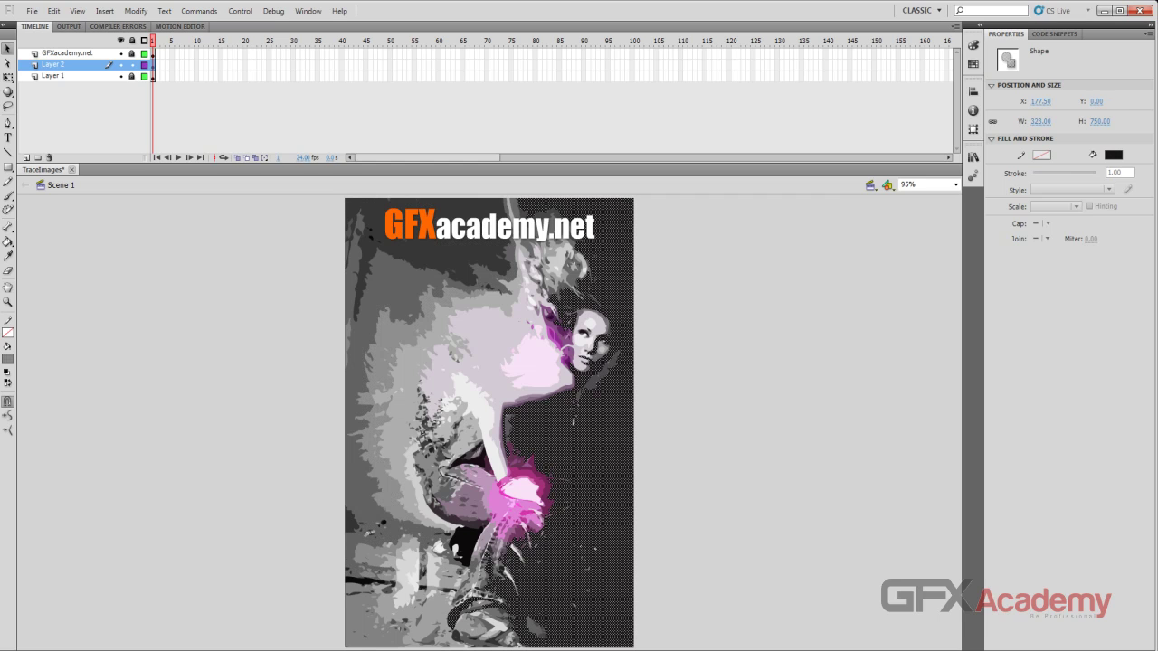
left_click(479, 412)
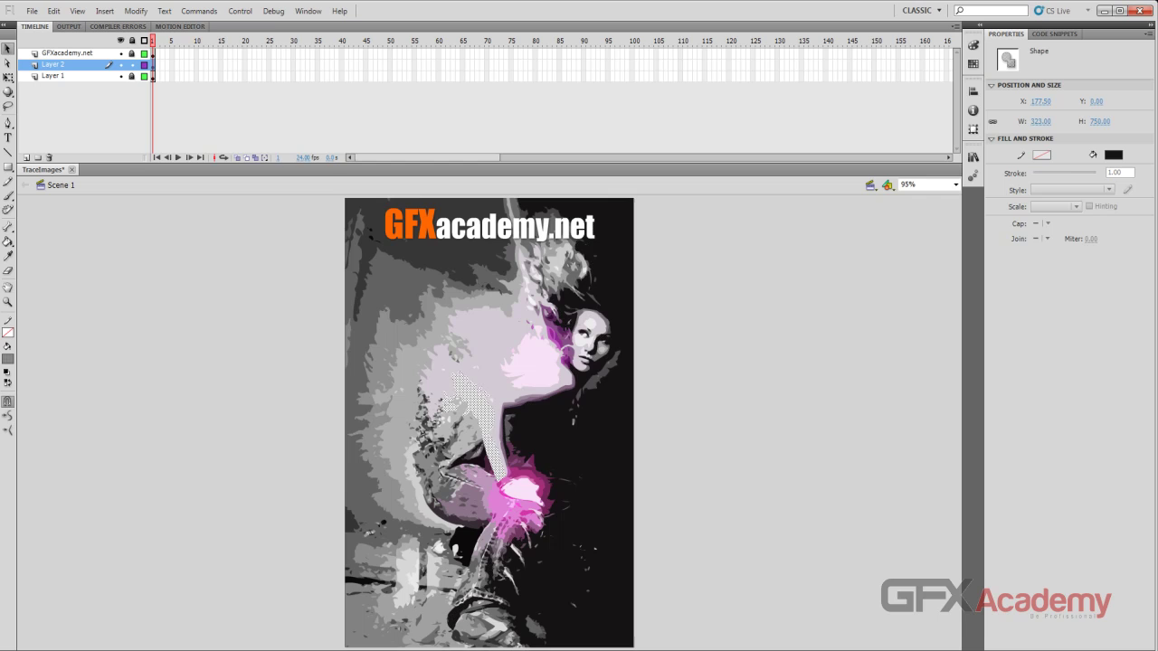
left_click(533, 360)
left_click(589, 323)
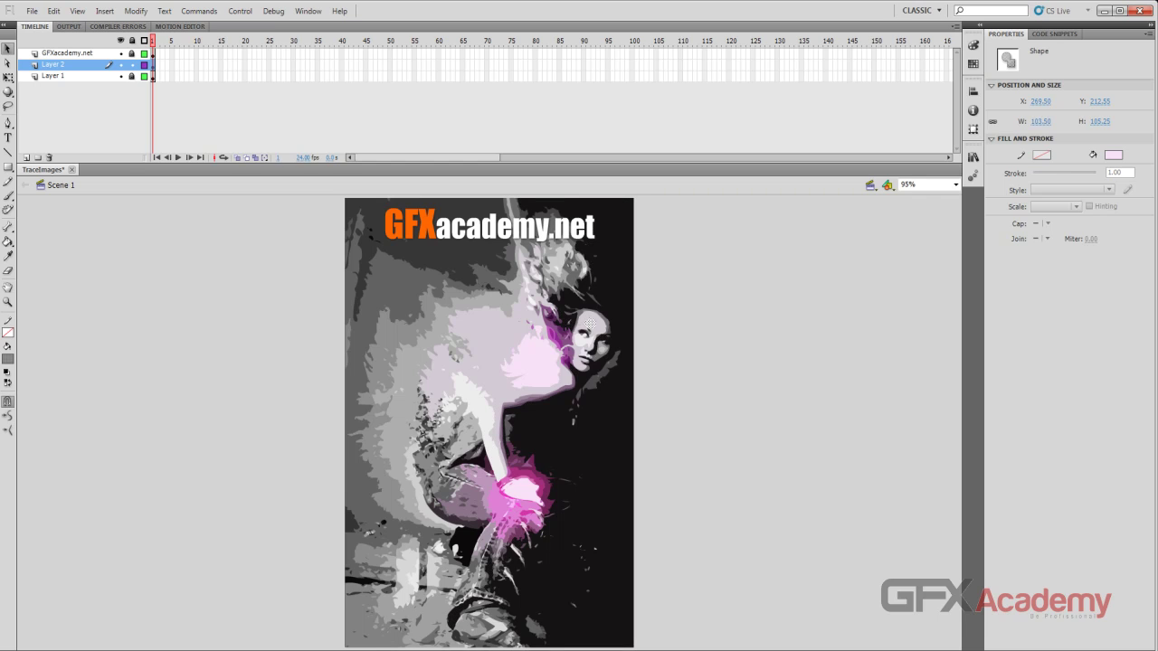
Step: Delete the black background shape from Layer 2 to reveal the photo underneath, and undo the deletion
left_click(588, 416)
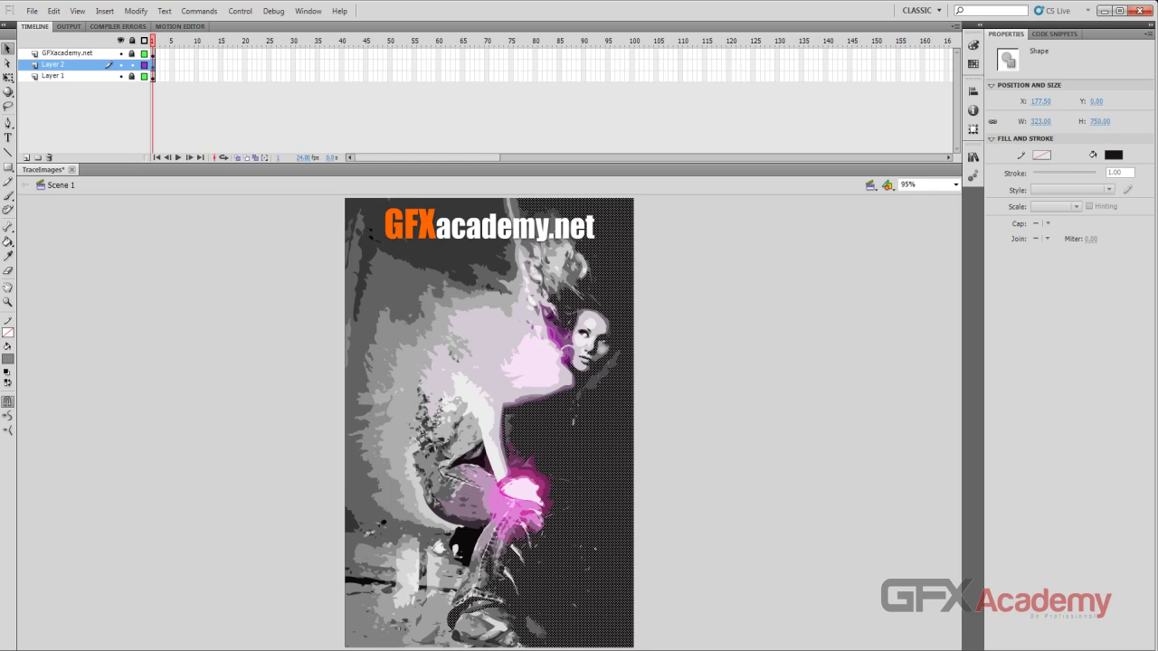
key("Delete")
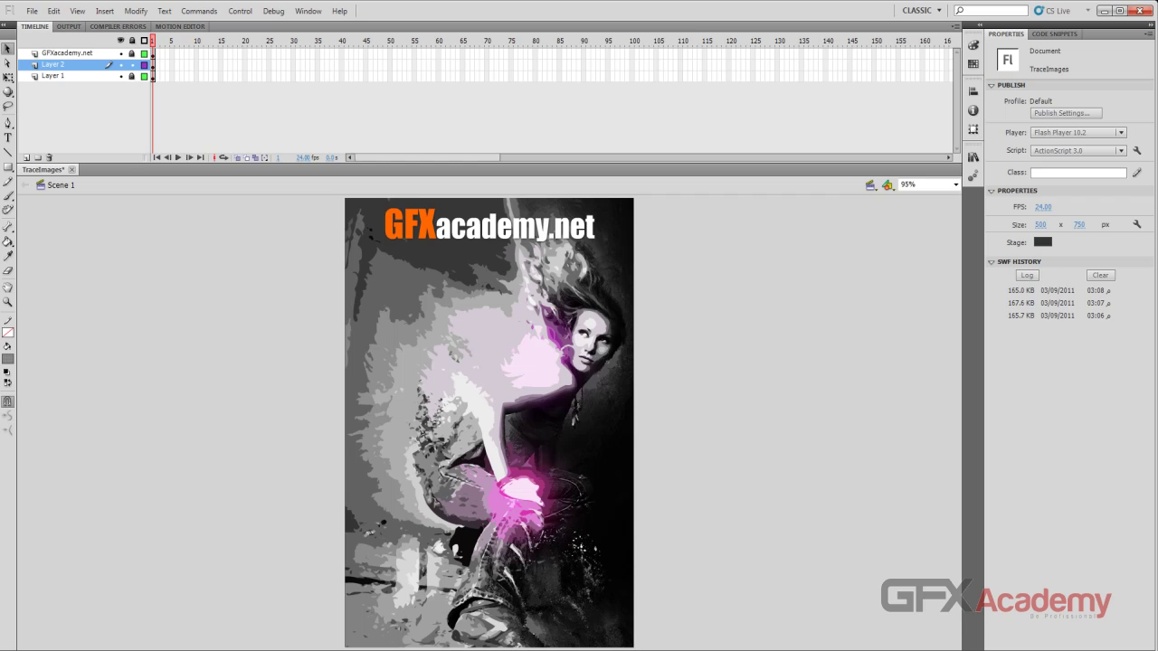
left_click(73, 76)
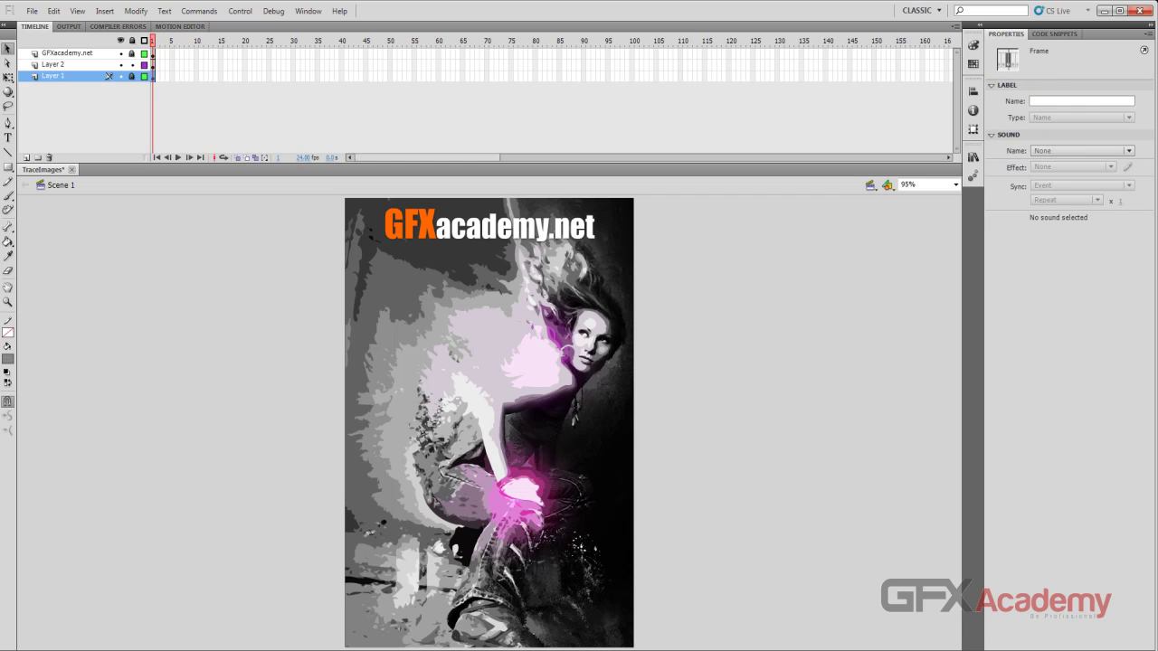
left_click(72, 65)
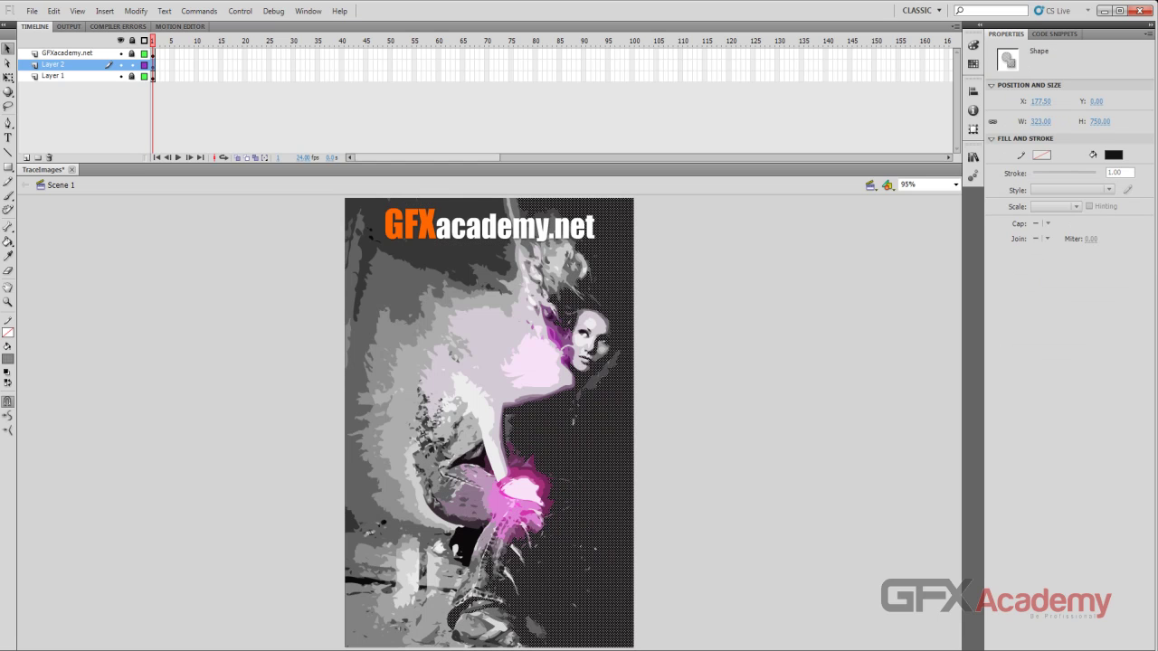
key("Escape")
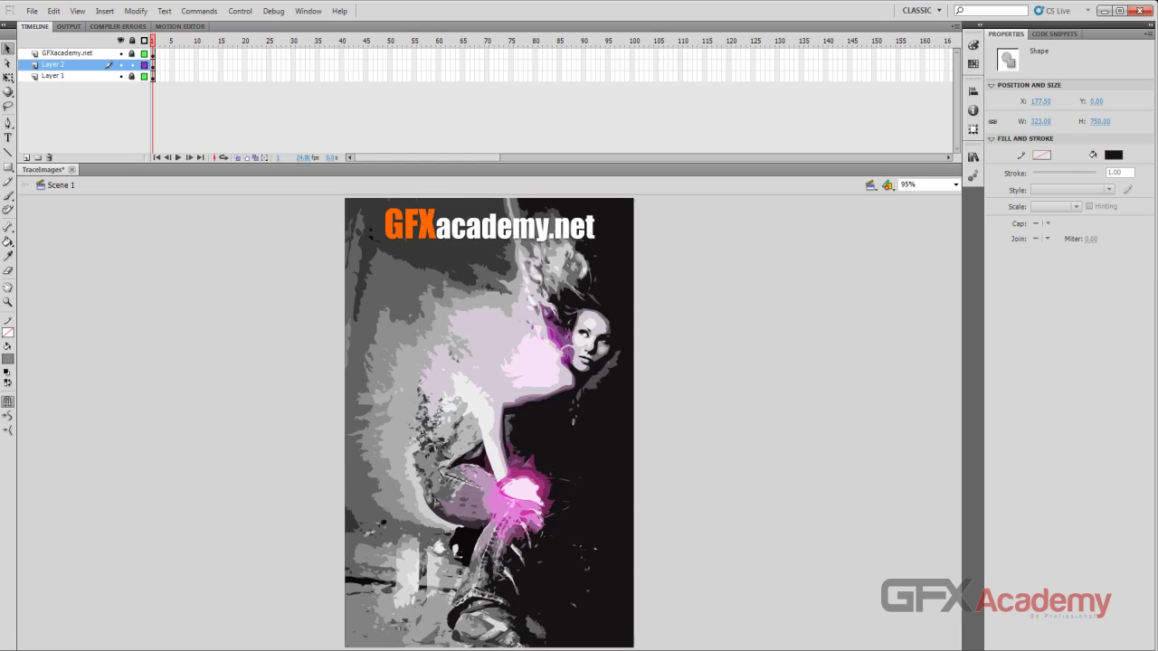
Step: Delete the large pale lilac shape covering the woman's back and arm from Layer 2
left_click(479, 335)
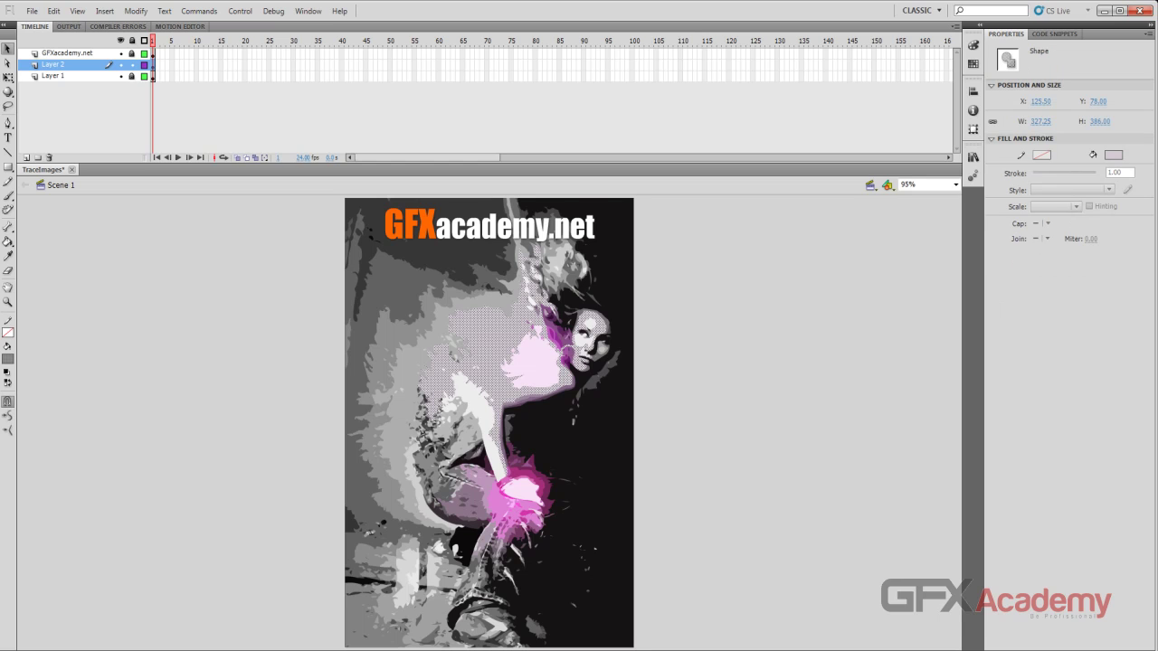
key("ctrl+equal")
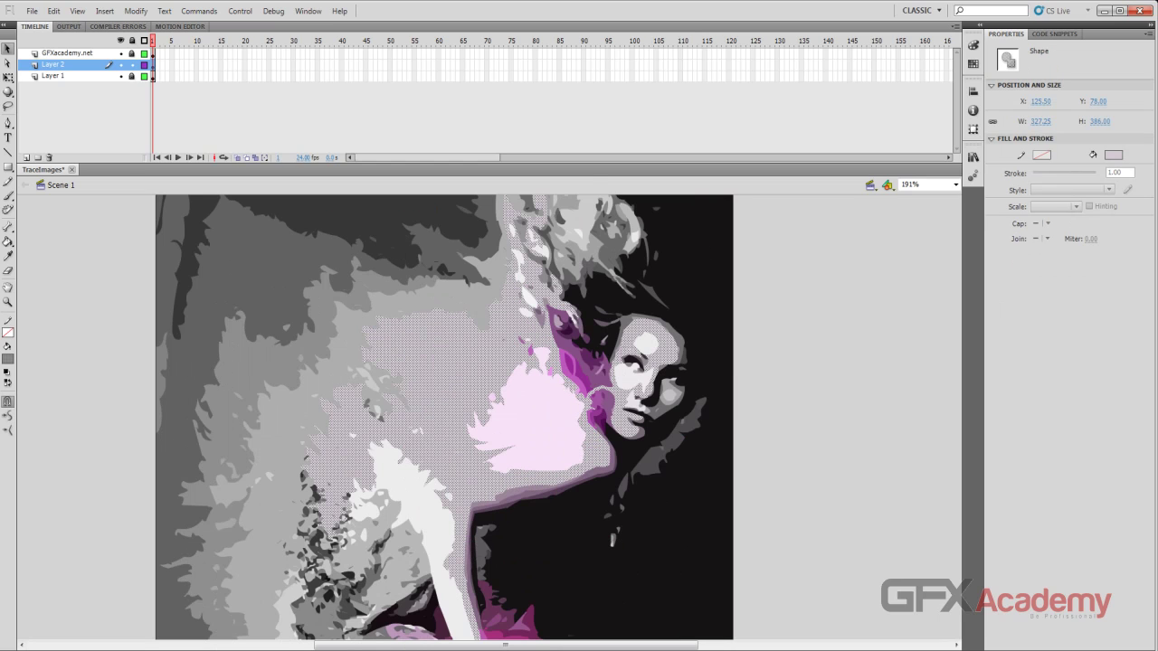
key("Escape")
left_click(480, 335)
key("Delete")
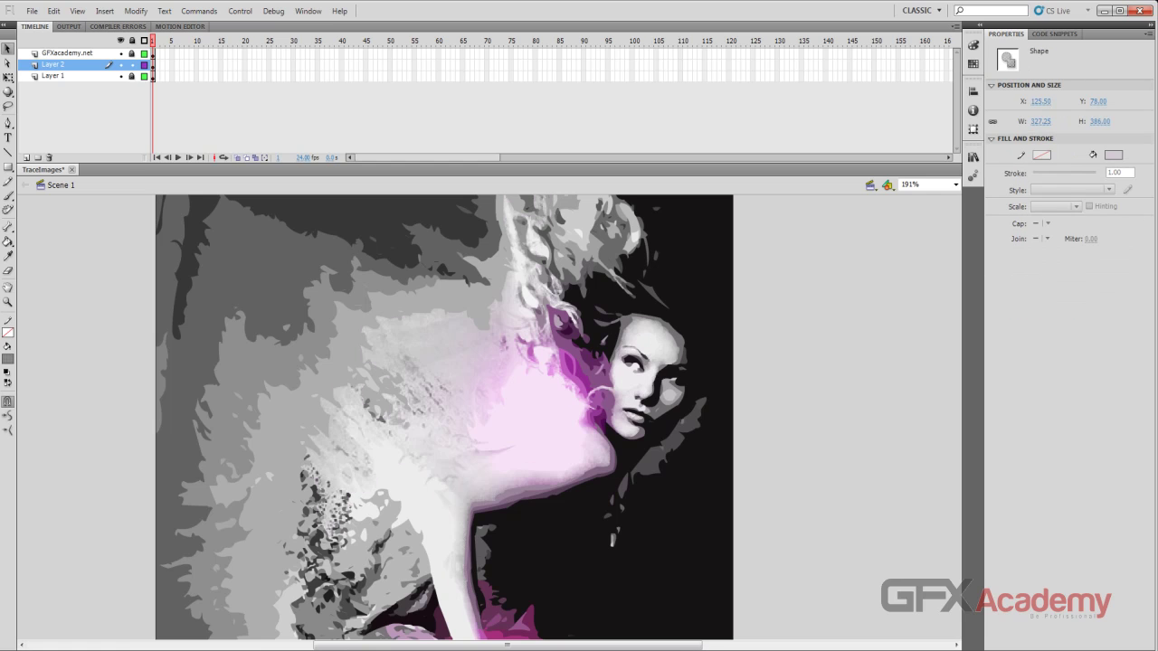
Step: Delete the forehead highlight and the light shape around it on the woman's face, leaving nothing selected
left_click(646, 344)
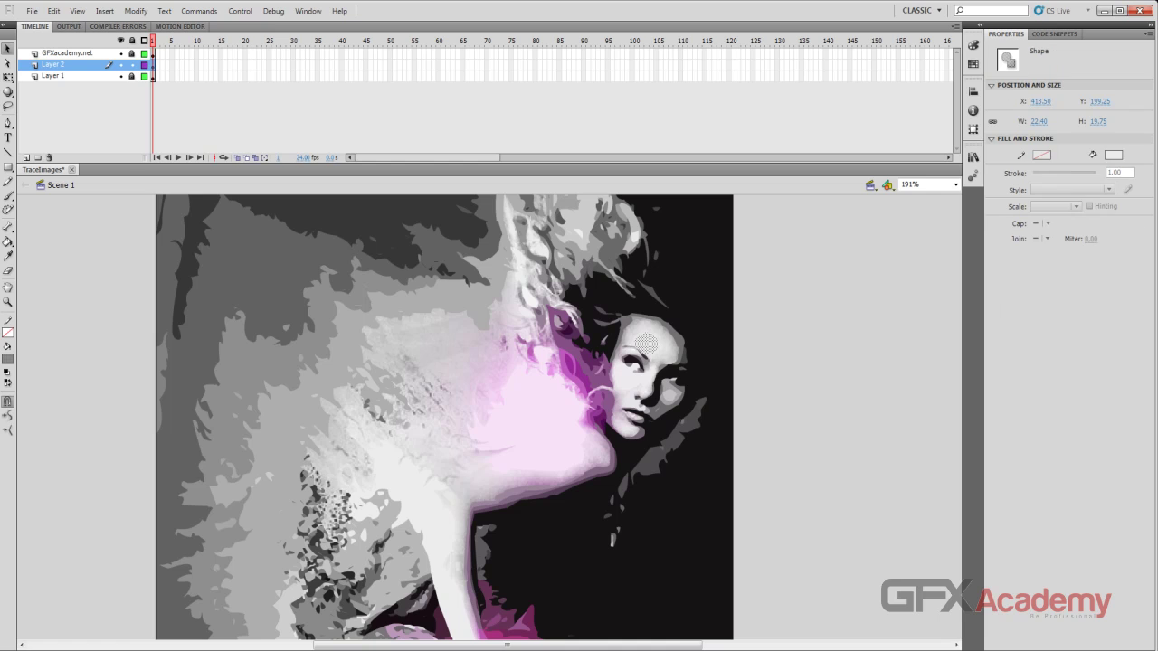
key("Delete")
left_click(648, 345)
key("Delete")
key("ctrl+z")
key("ctrl+shift+a")
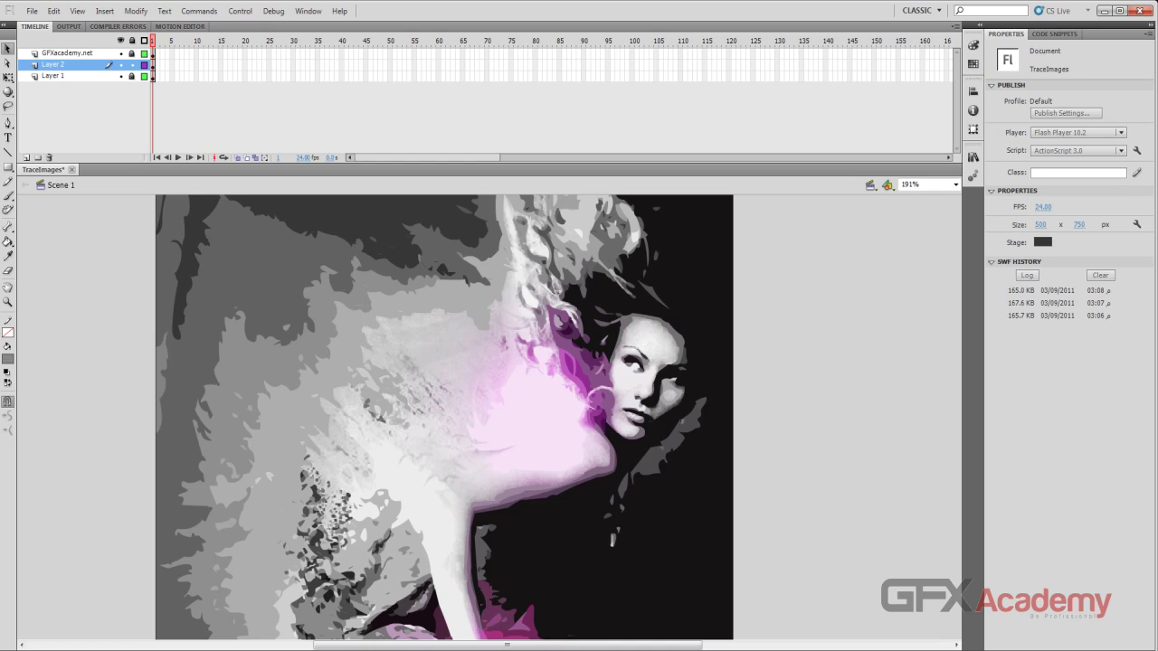
left_click(679, 489)
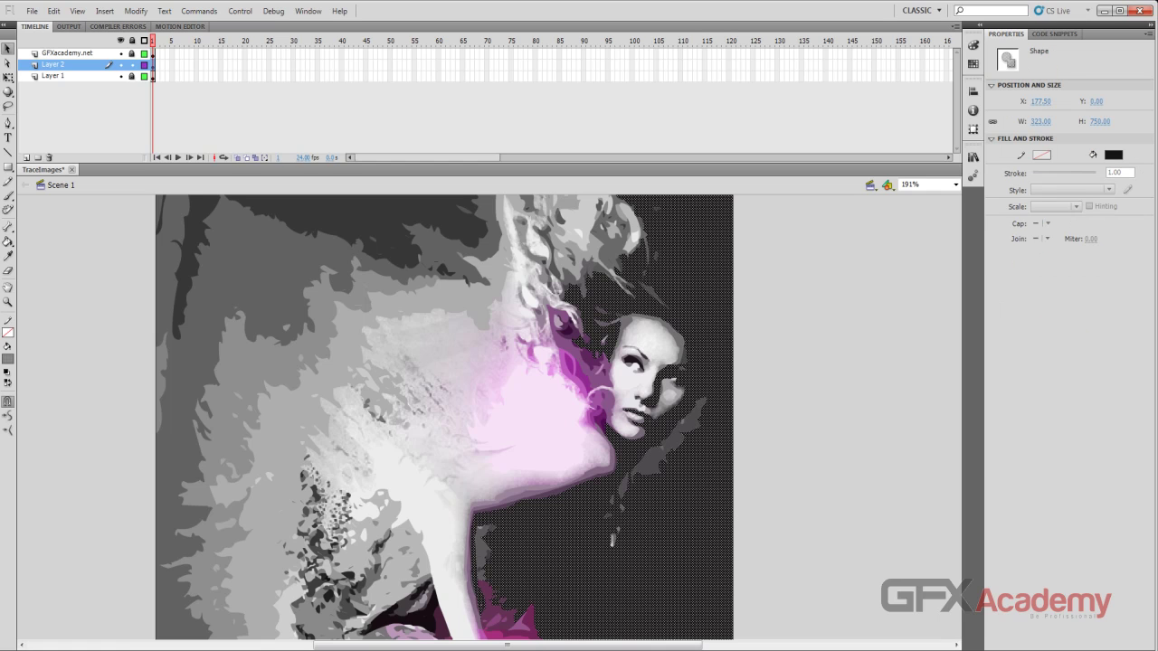
key("ctrl+shift+a")
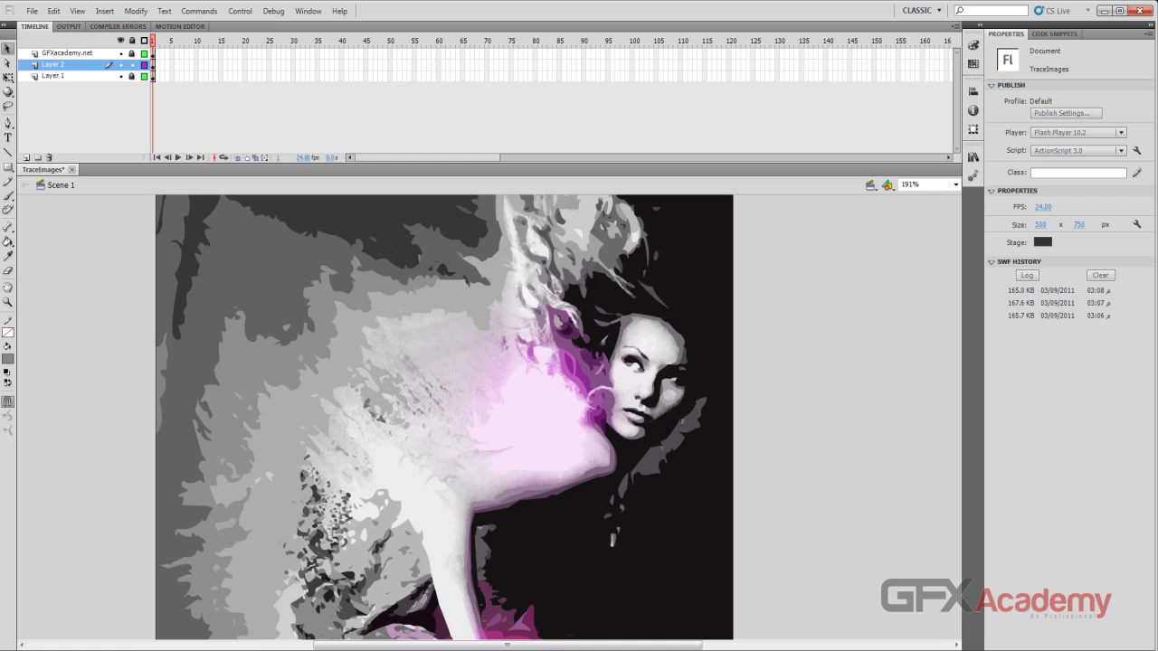
Step: Delete the pale pink traced shapes covering the glowing hand
scroll(443, 417, "down", 2)
left_click(510, 561)
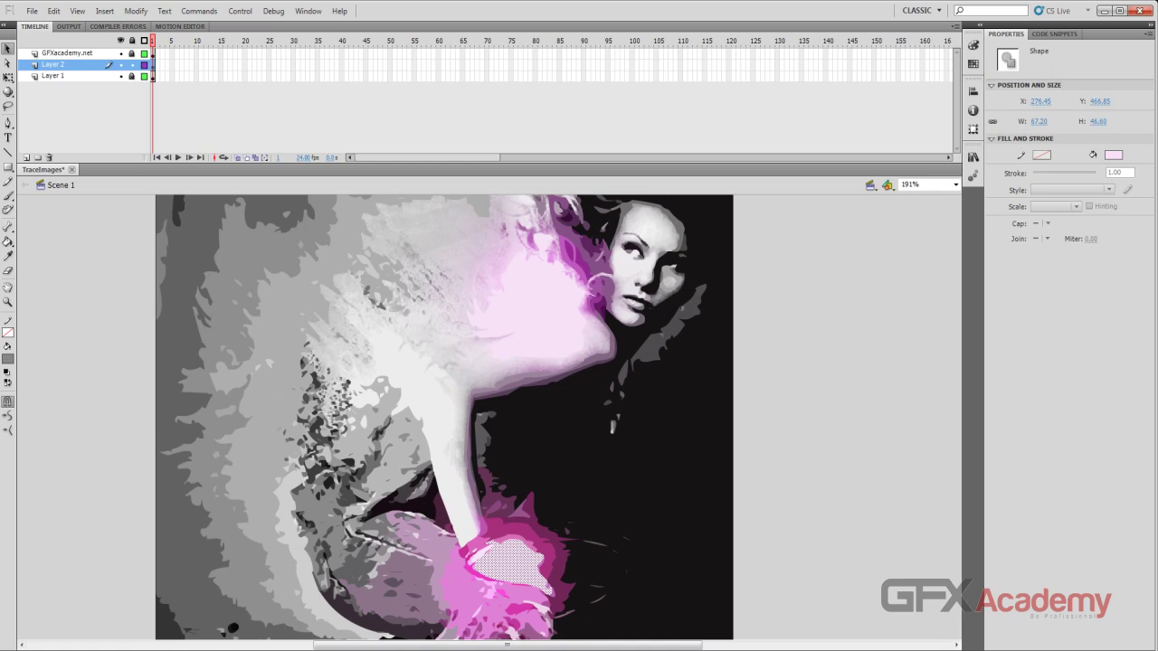
key("Delete")
left_click(481, 554)
key("Delete")
scroll(443, 417, "down", 2)
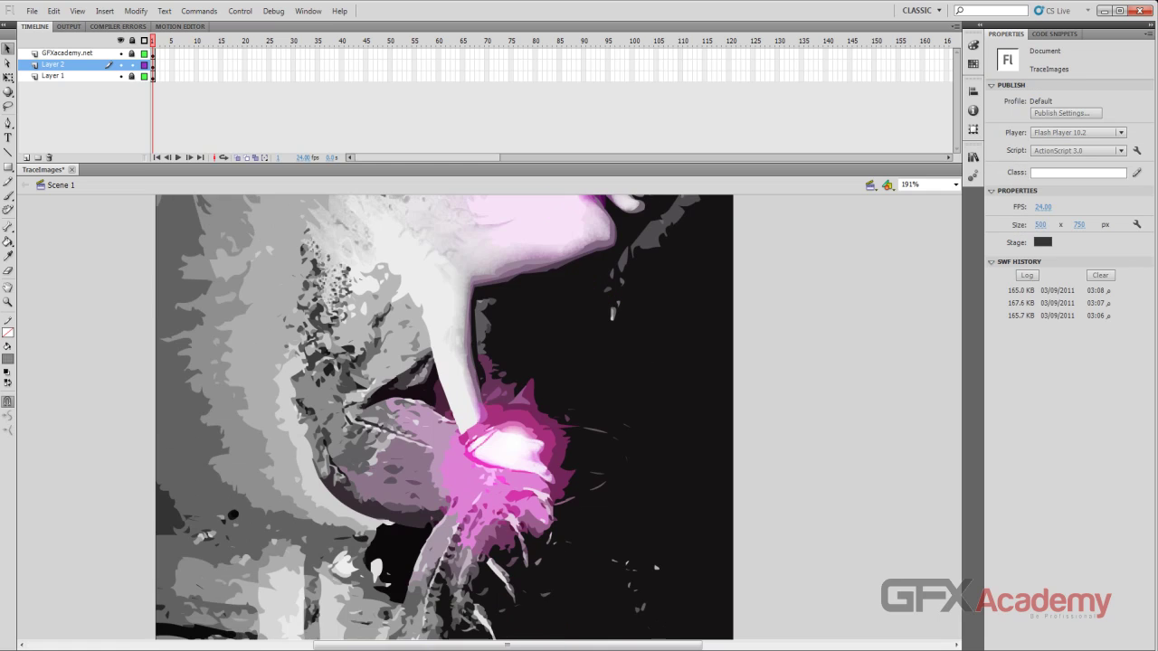
Step: Delete the magenta glow shapes around the hand and the pink shape over the fingers
left_click(489, 493)
key("Escape")
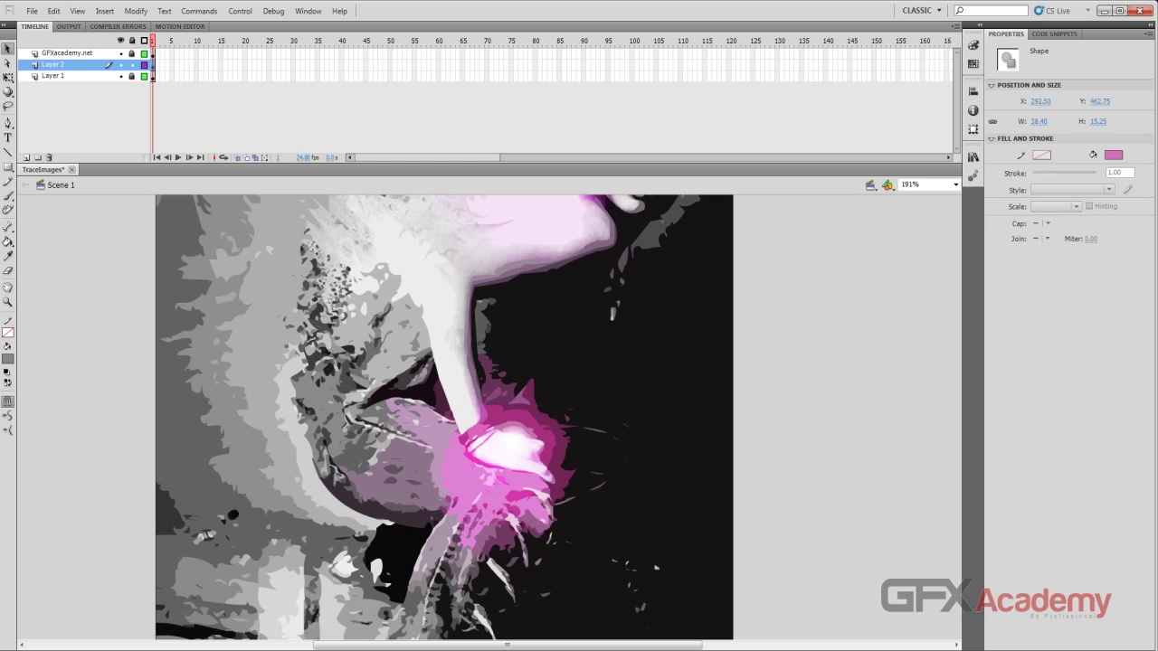
left_click(534, 421)
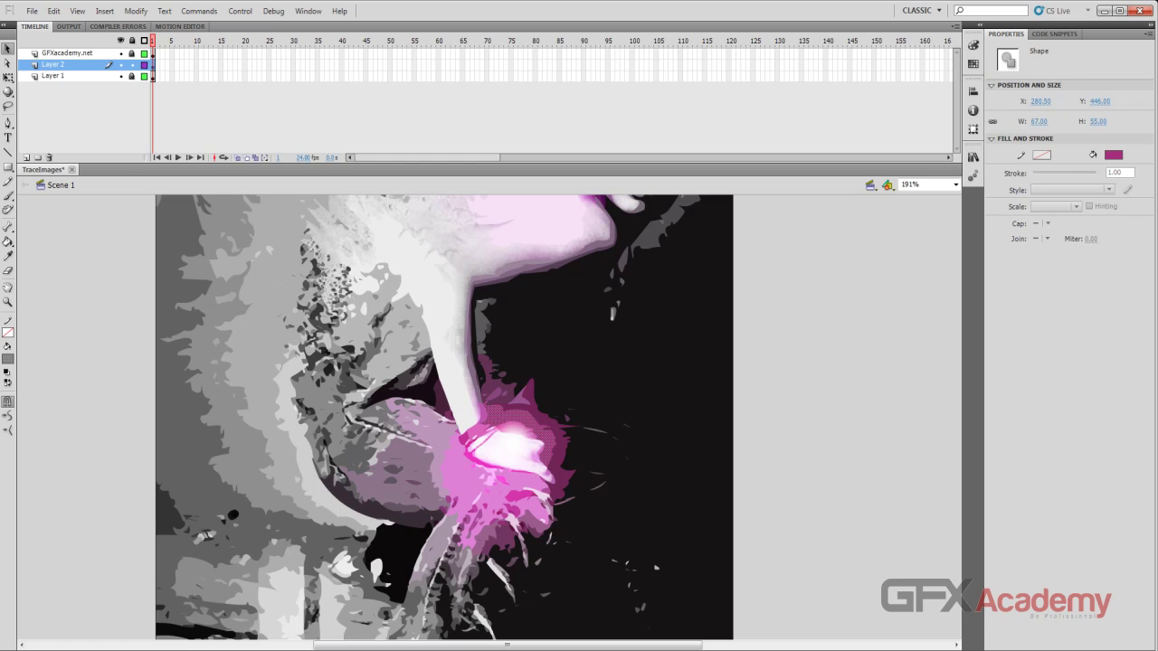
key("Delete")
left_click(557, 436)
key("Delete")
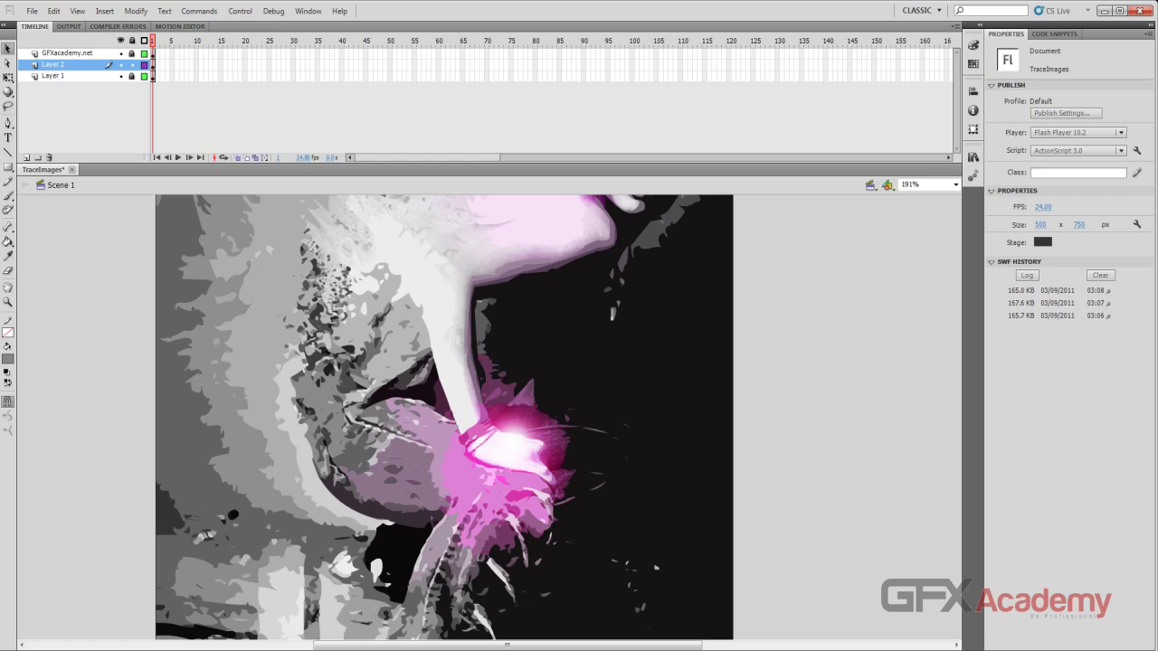
key("ctrl+z")
key("ctrl+z")
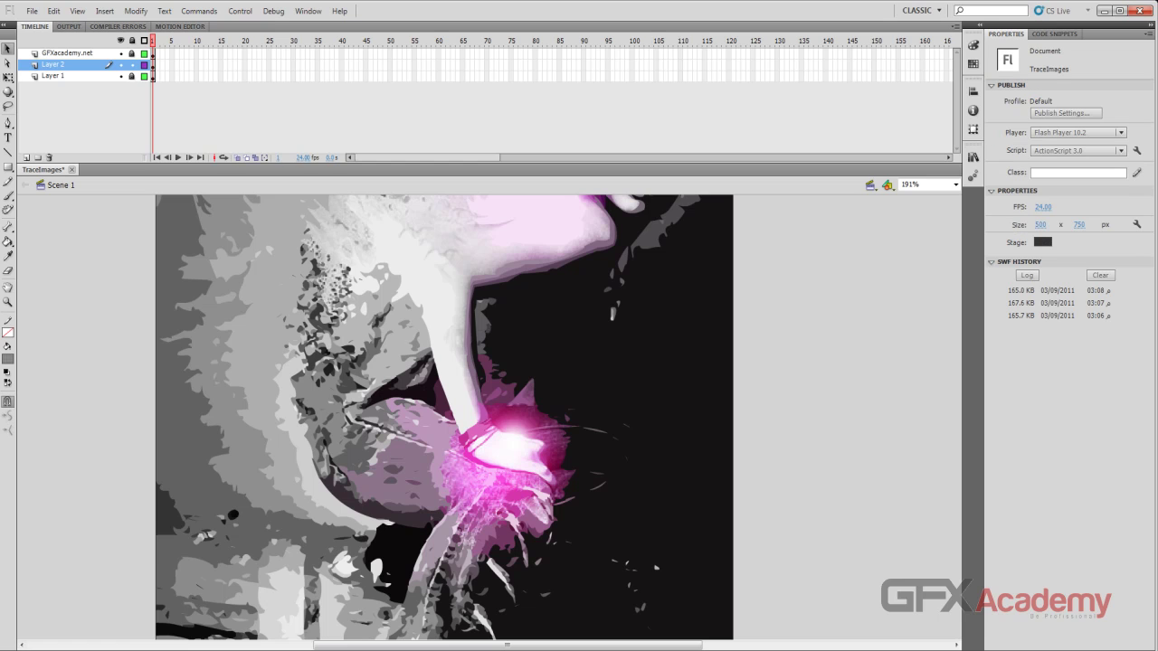
Step: Delete the dark grey background shape behind the woman from Layer 2 and check the uncovered areas
scroll(443, 416, "down", 5)
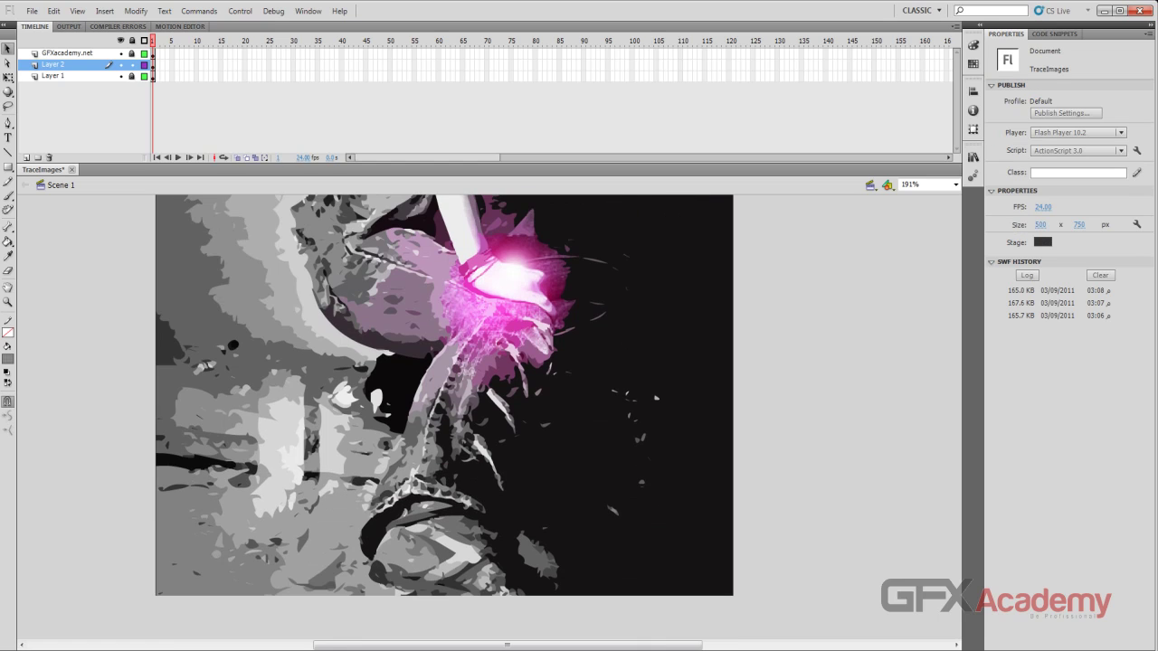
left_click(204, 299)
scroll(443, 416, "up", 3)
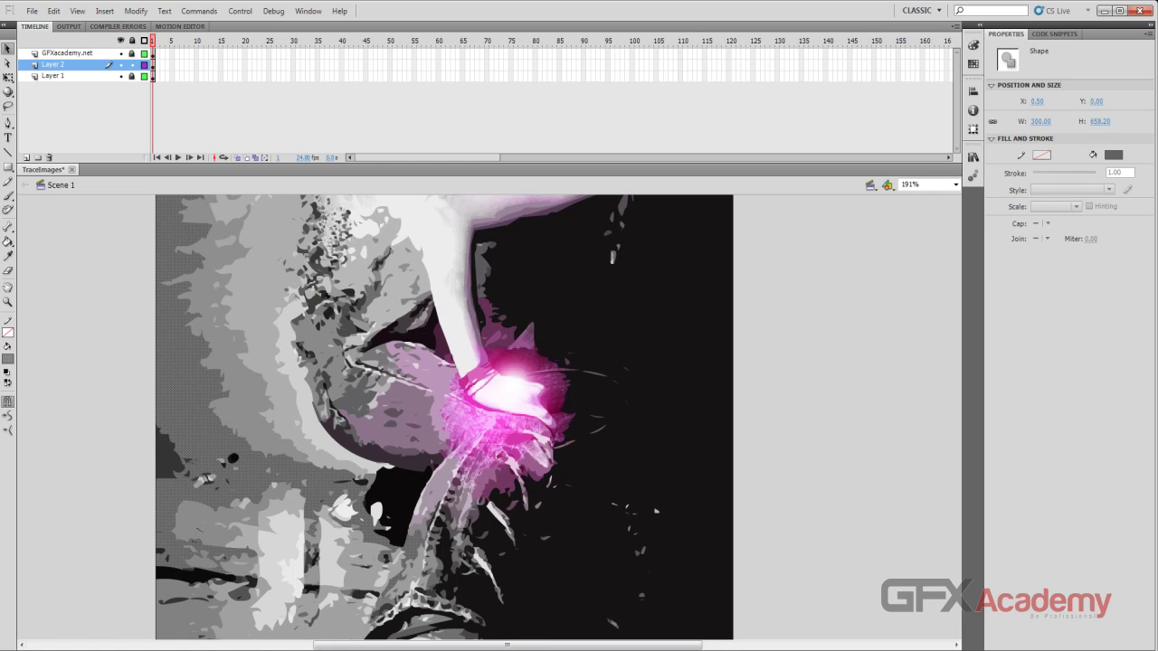
key("Delete")
scroll(444, 416, "up", 3)
scroll(443, 416, "up", 6)
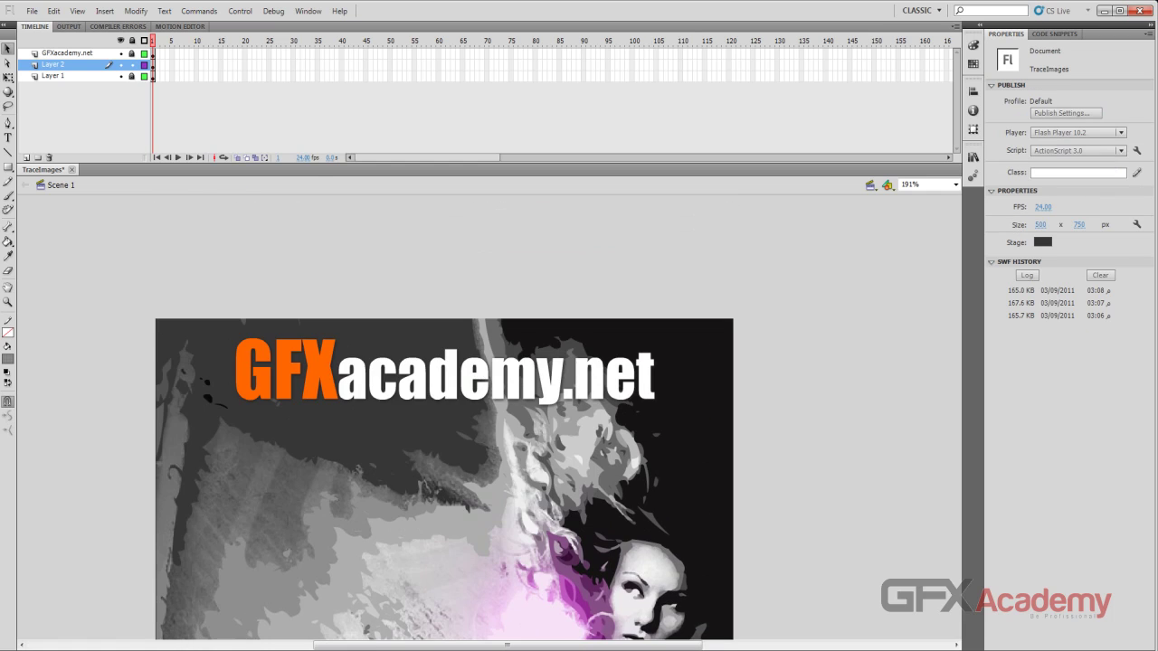
scroll(443, 416, "down", 5)
scroll(443, 416, "down", 10)
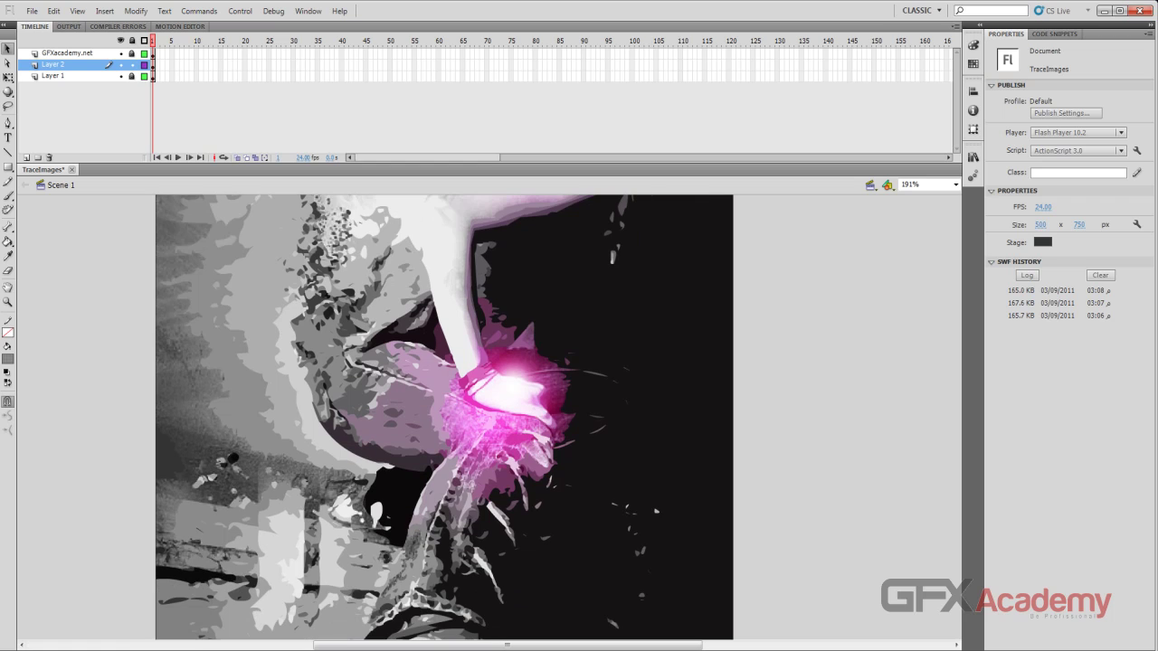
Step: Delete the large black background shape around the woman's face and body from Layer 2
left_click(634, 379)
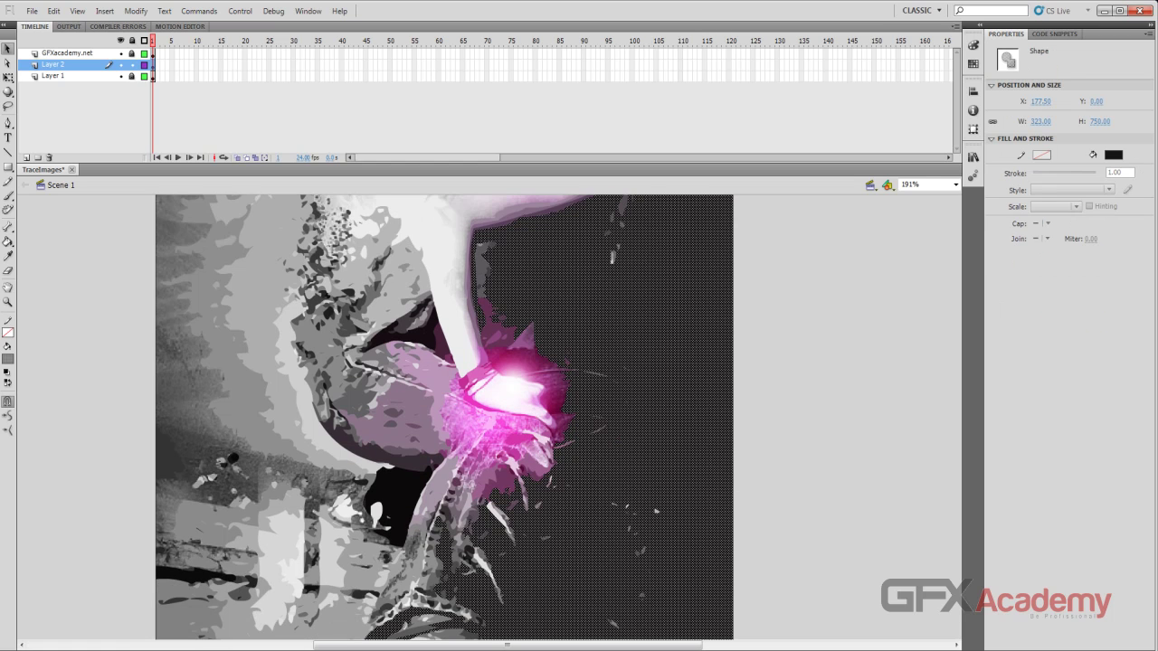
scroll(443, 417, "up", 12)
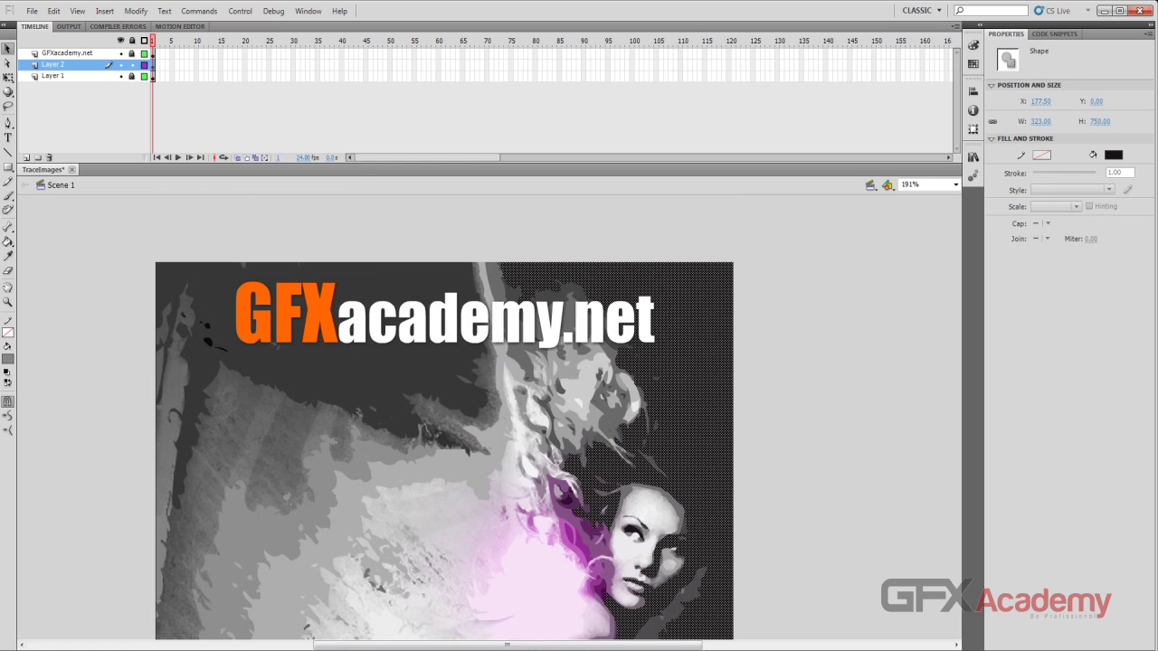
key("Delete")
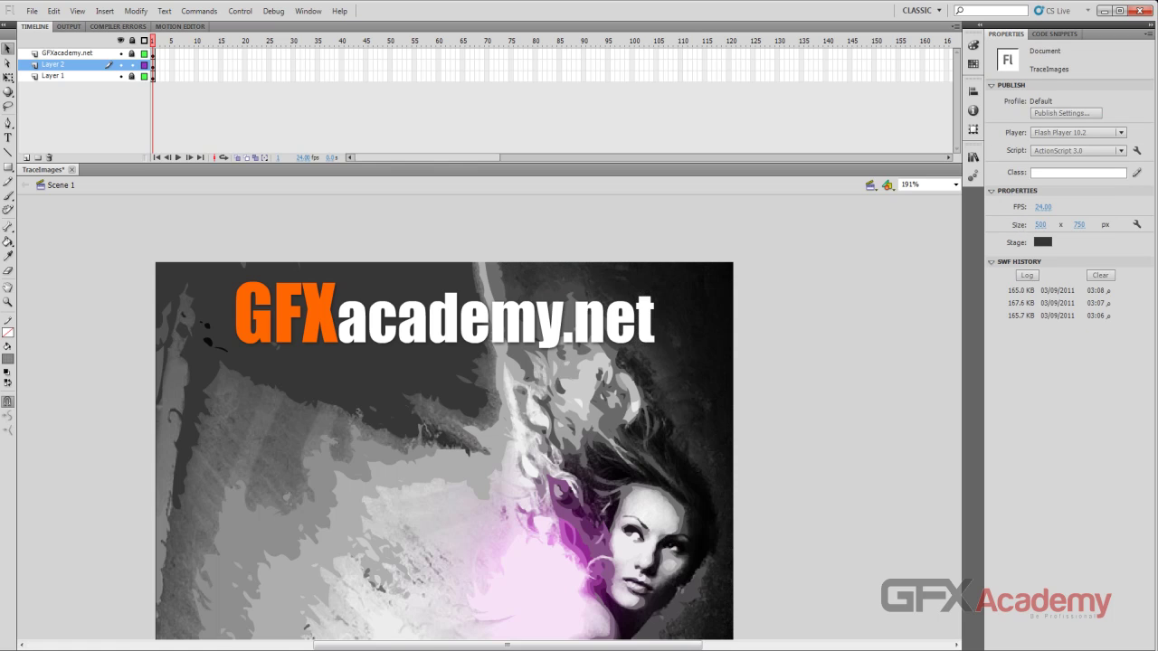
Step: Test the movie and move its preview window aside to inspect the blended trace
key("ctrl+Return")
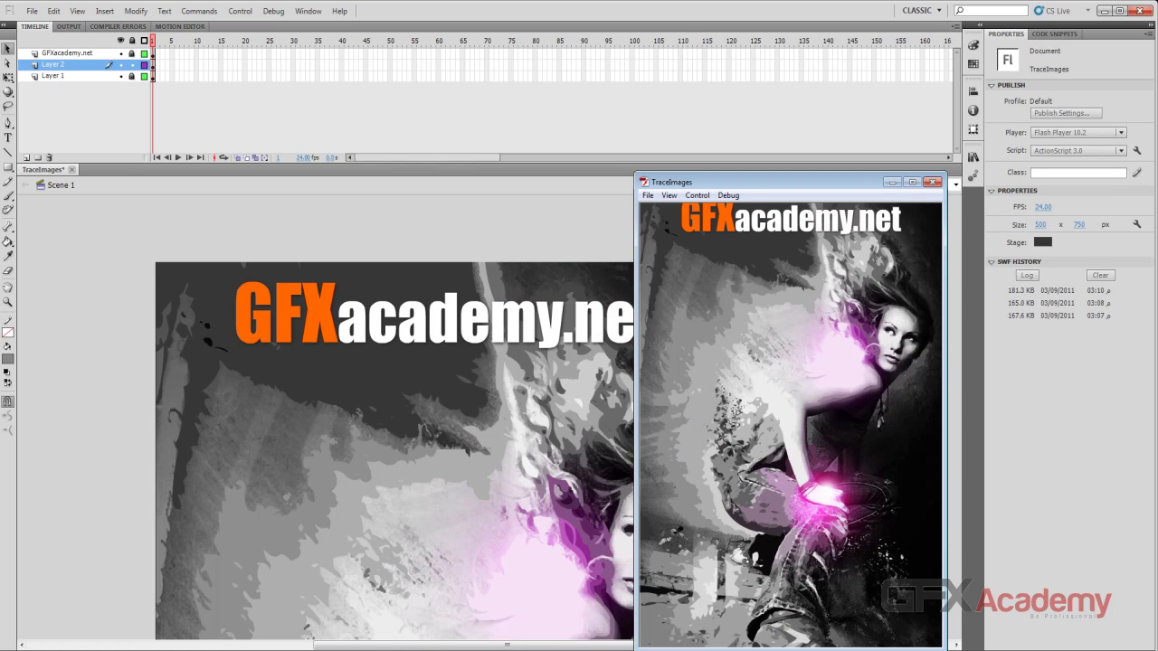
left_click_drag(769, 181, 662, 125)
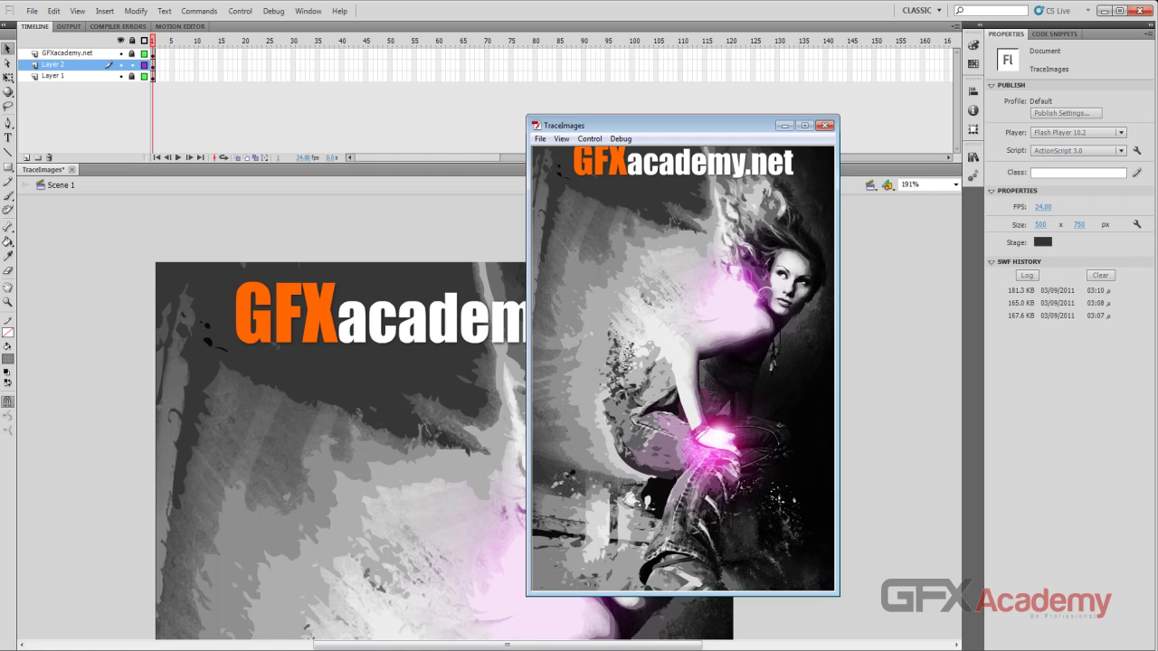
left_click(825, 124)
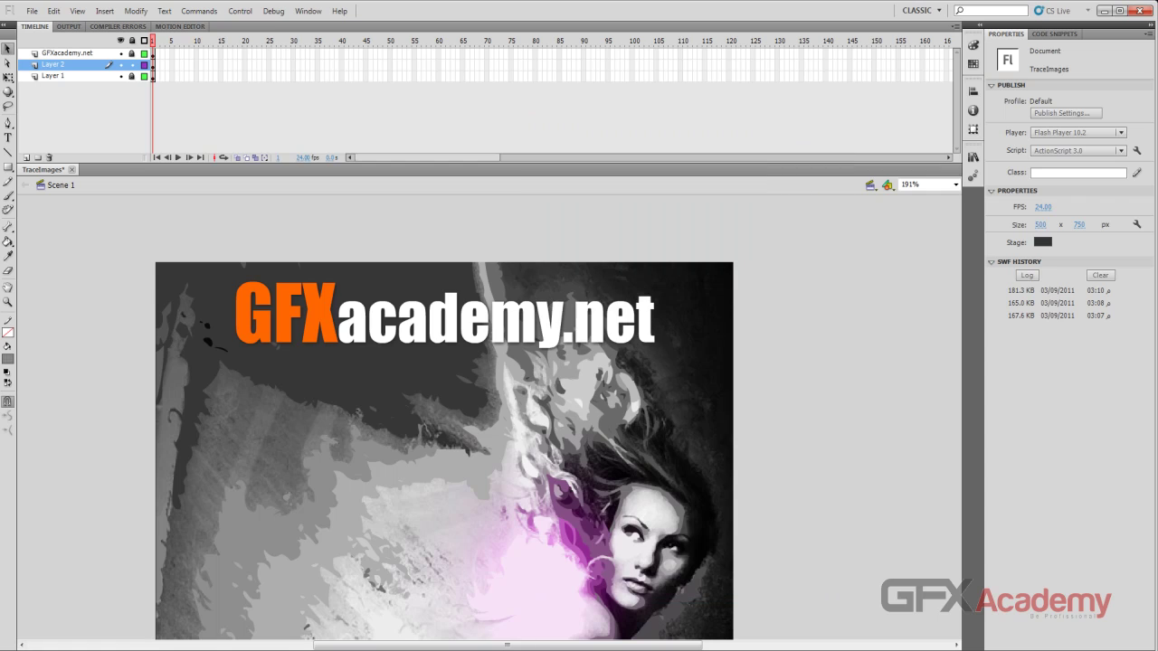
Step: Test the movie with Layer 1 deleted and undo the deletion
left_click(68, 76)
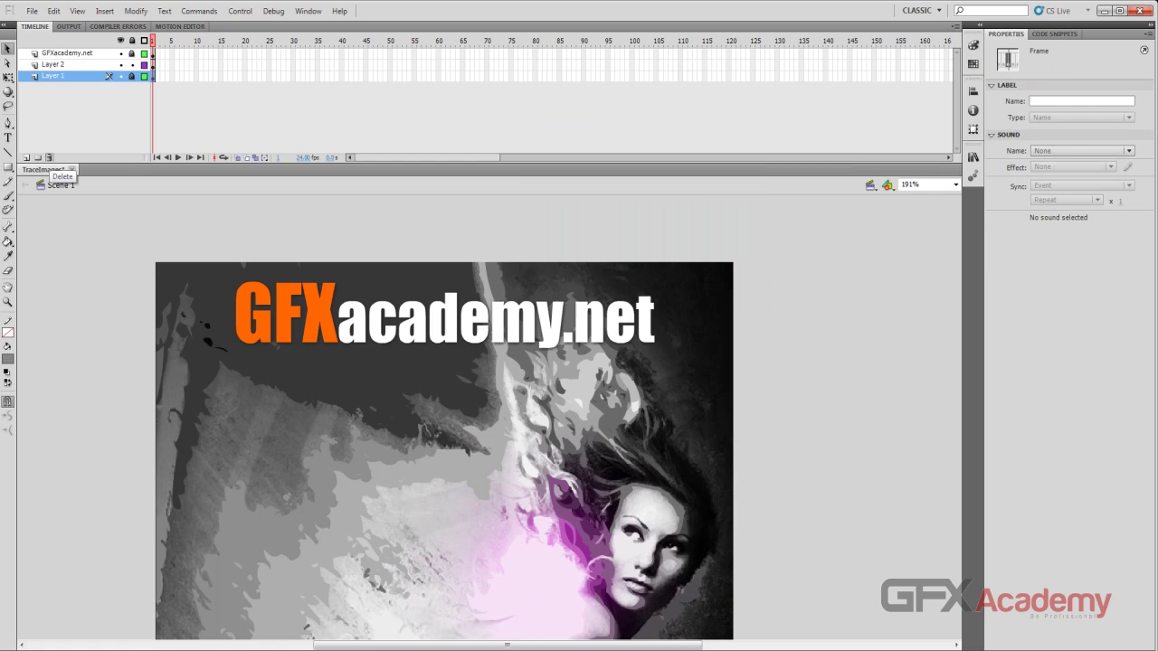
left_click(49, 157)
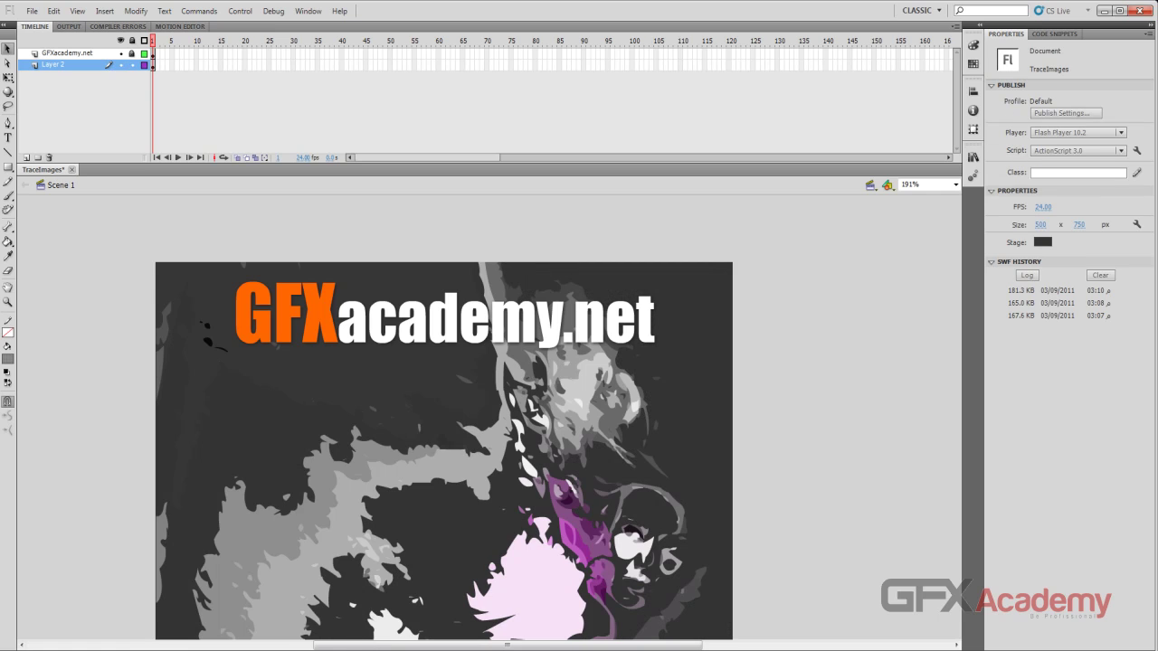
key("ctrl+Return")
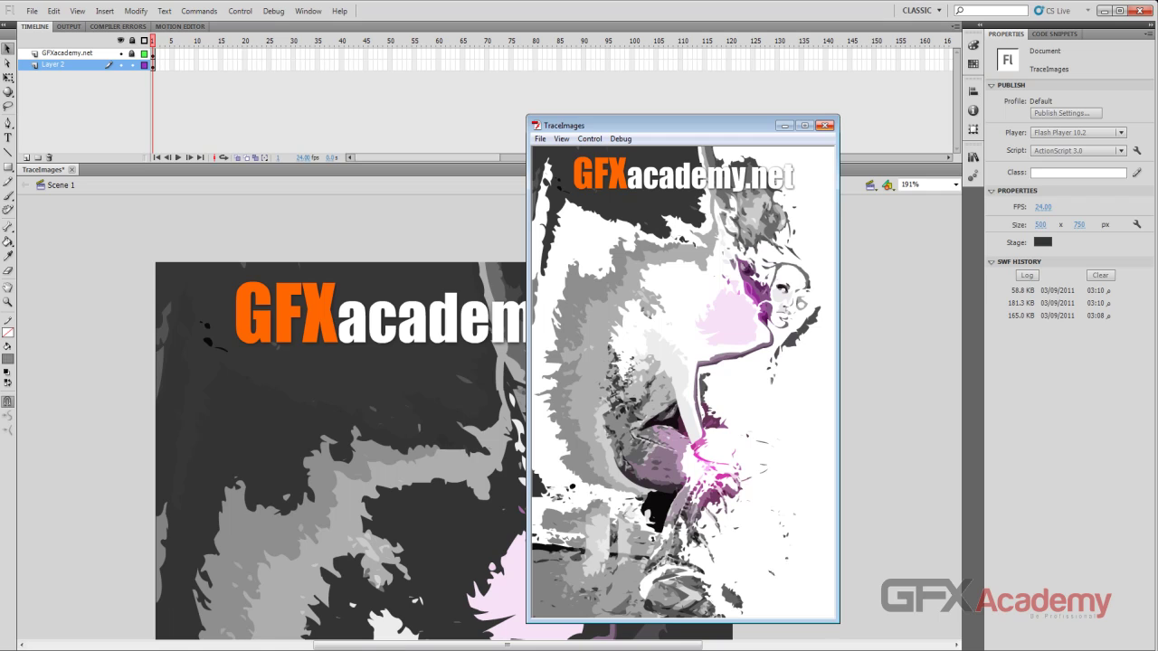
left_click(825, 125)
key("ctrl+z")
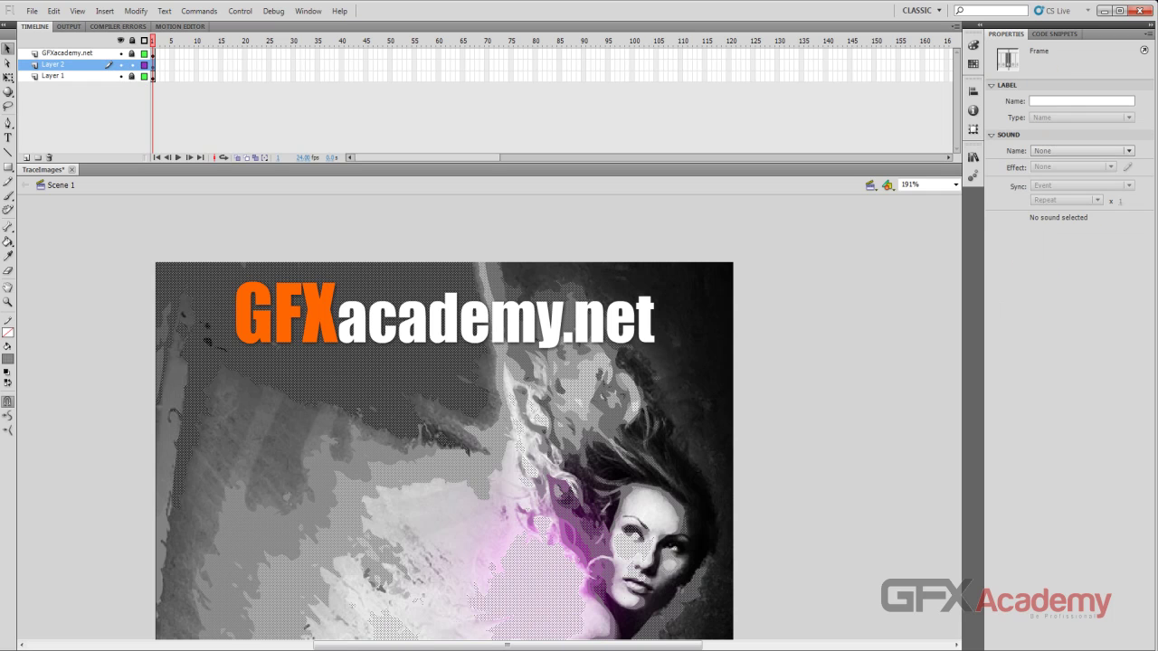
Step: Test the movie with Layer 2 deleted and restore the layer
key("ctrl+z")
key("ctrl+Return")
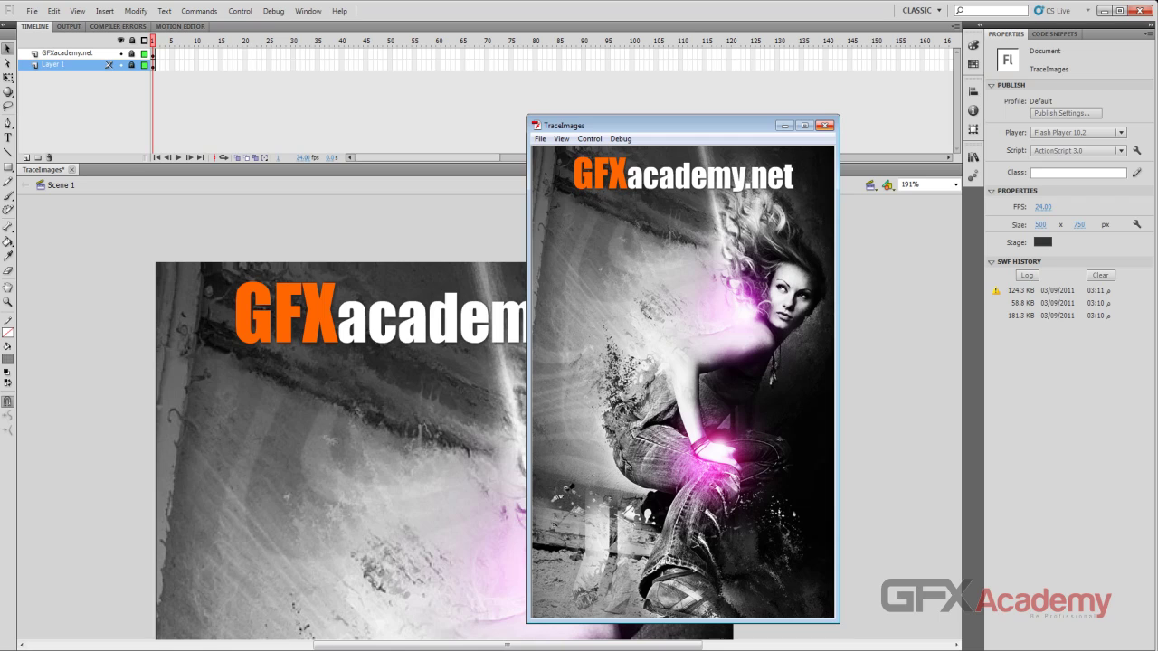
left_click(825, 124)
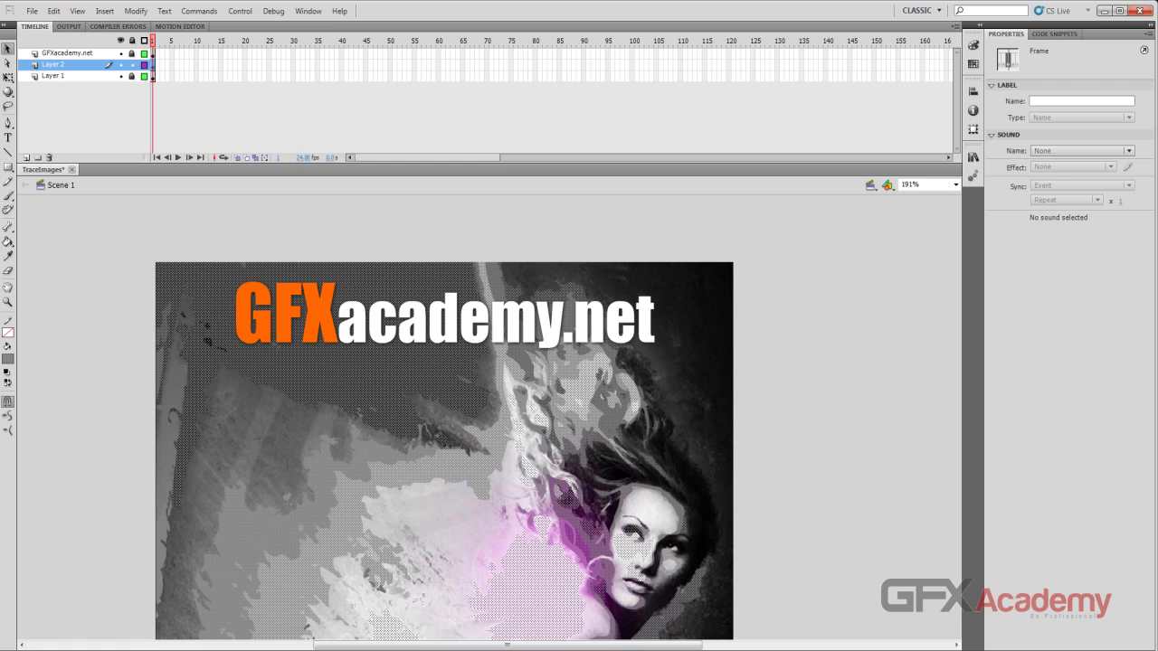
Step: Delete the large light grey background shape behind the woman's back from Layer 2
key("ctrl+shift+a")
scroll(444, 423, "down", 3)
scroll(444, 417, "down", 5)
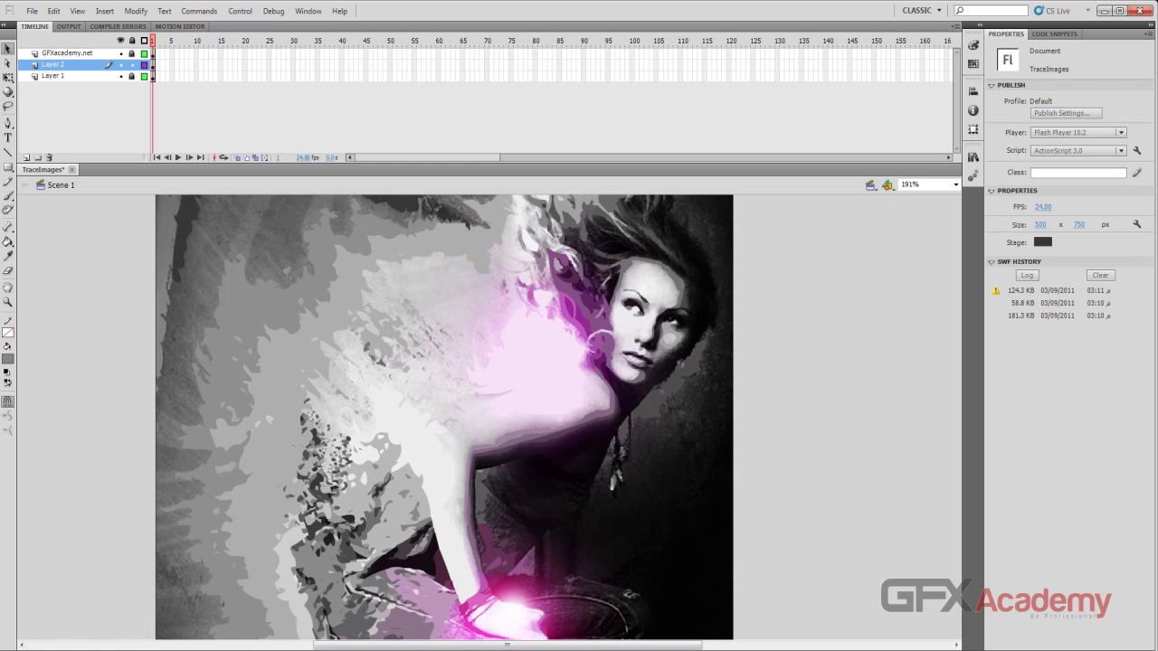
left_click(261, 362)
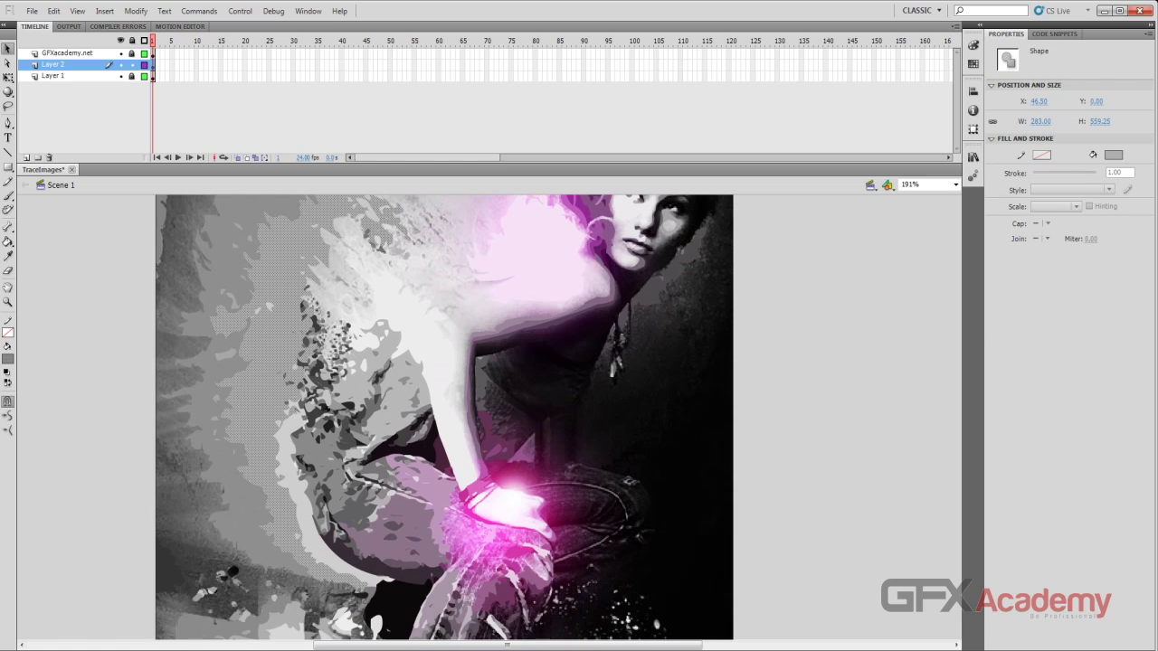
key("Delete")
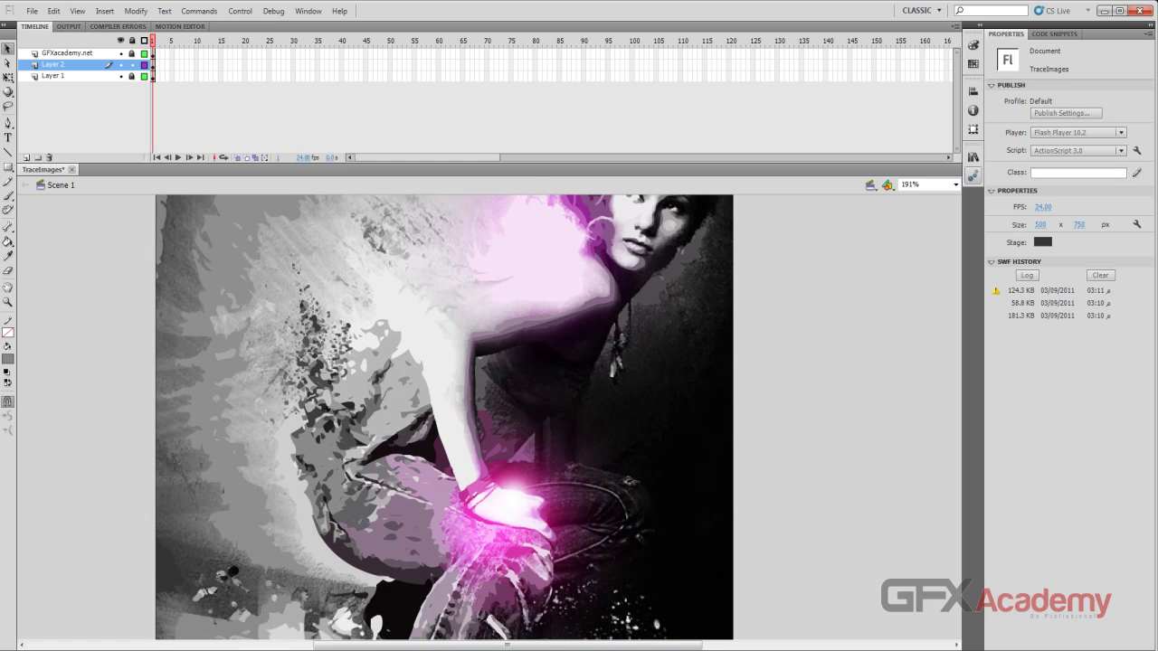
Step: Fit the stage in the window, lock Layer 2 and add a new layer above it
left_click(954, 184)
left_click(921, 197)
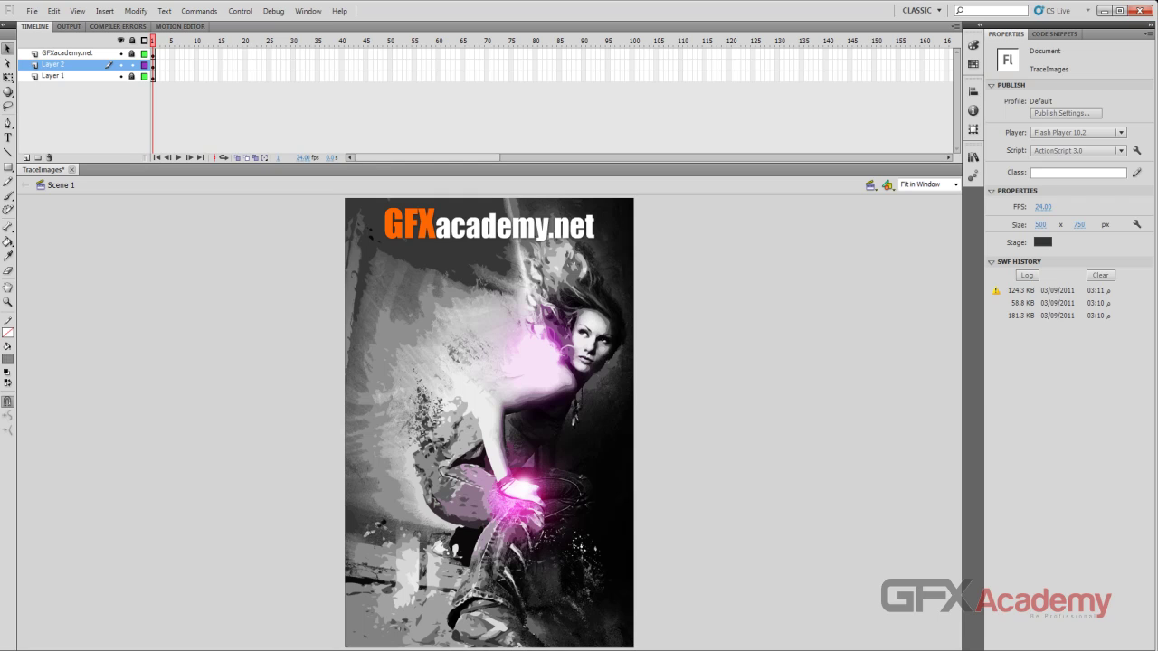
left_click(132, 66)
left_click(27, 157)
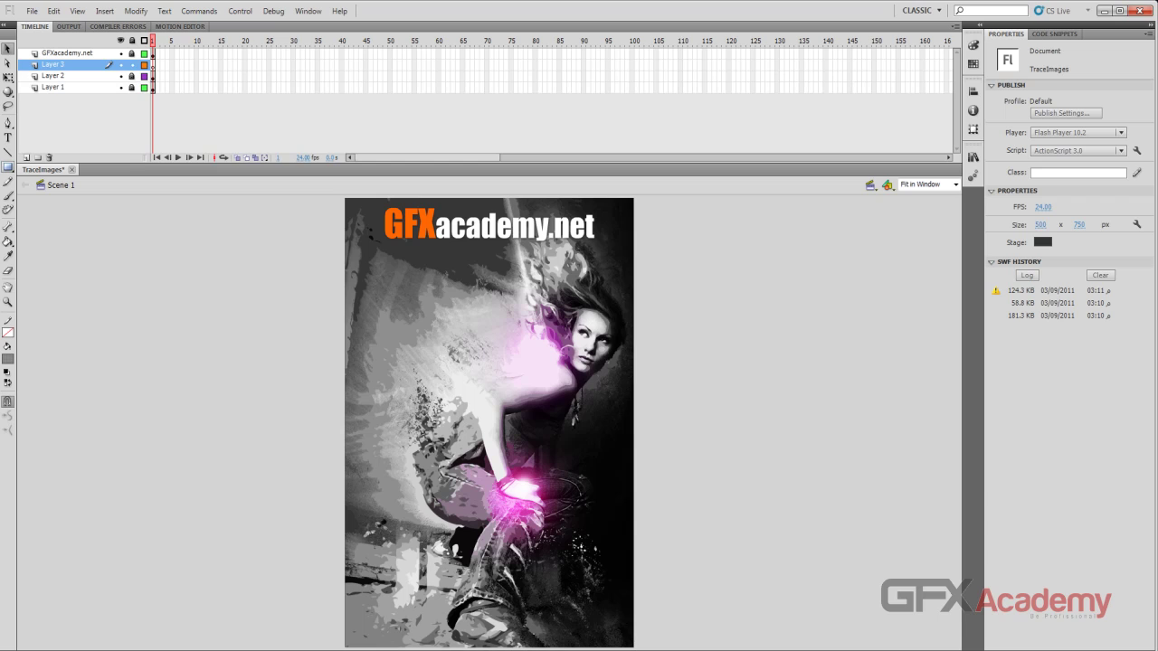
Step: Draw a semi-transparent rectangle without a stroke, about 536 x 67 px, behind the GFXacademy.net title on Layer 3
left_click(7, 359)
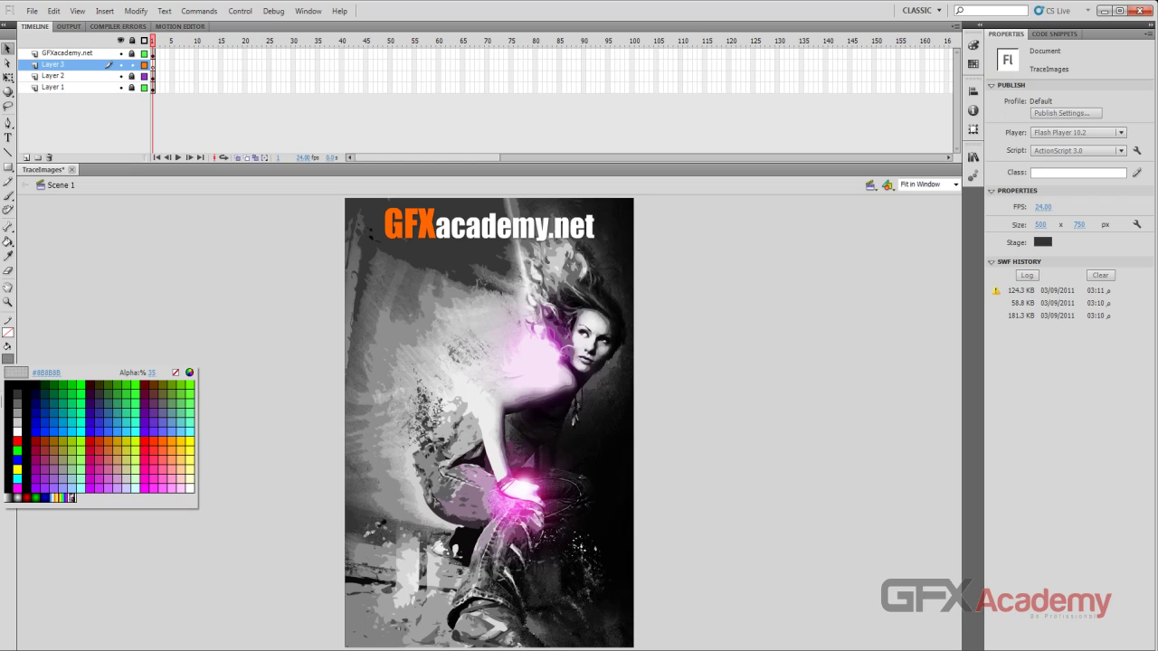
key("Escape")
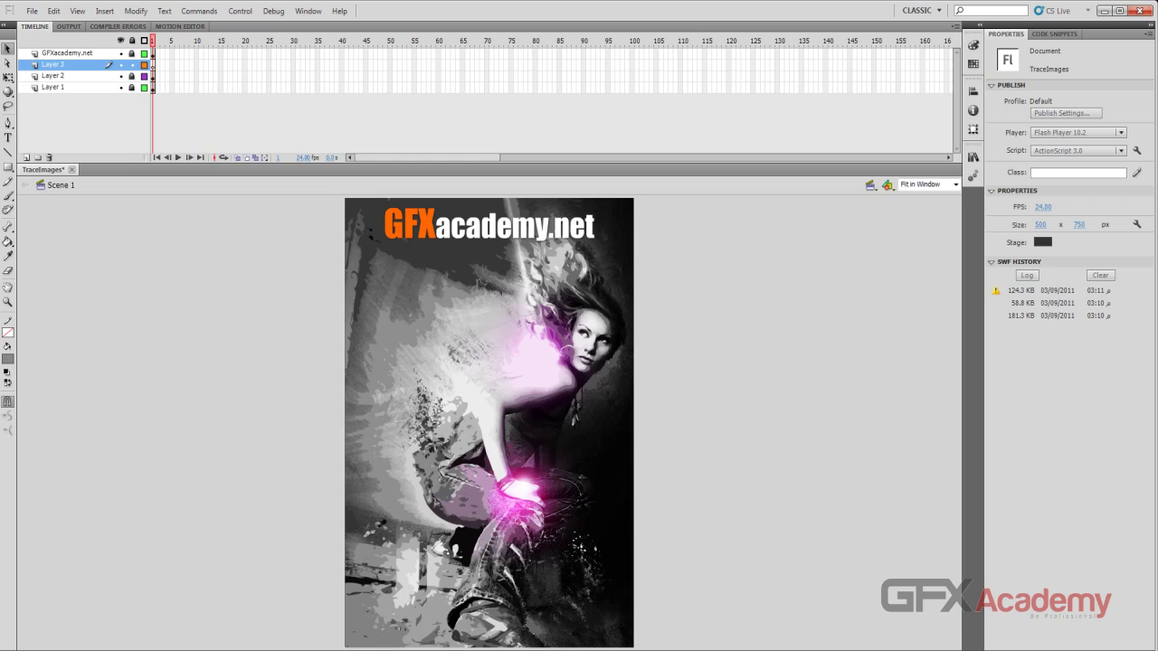
key("r")
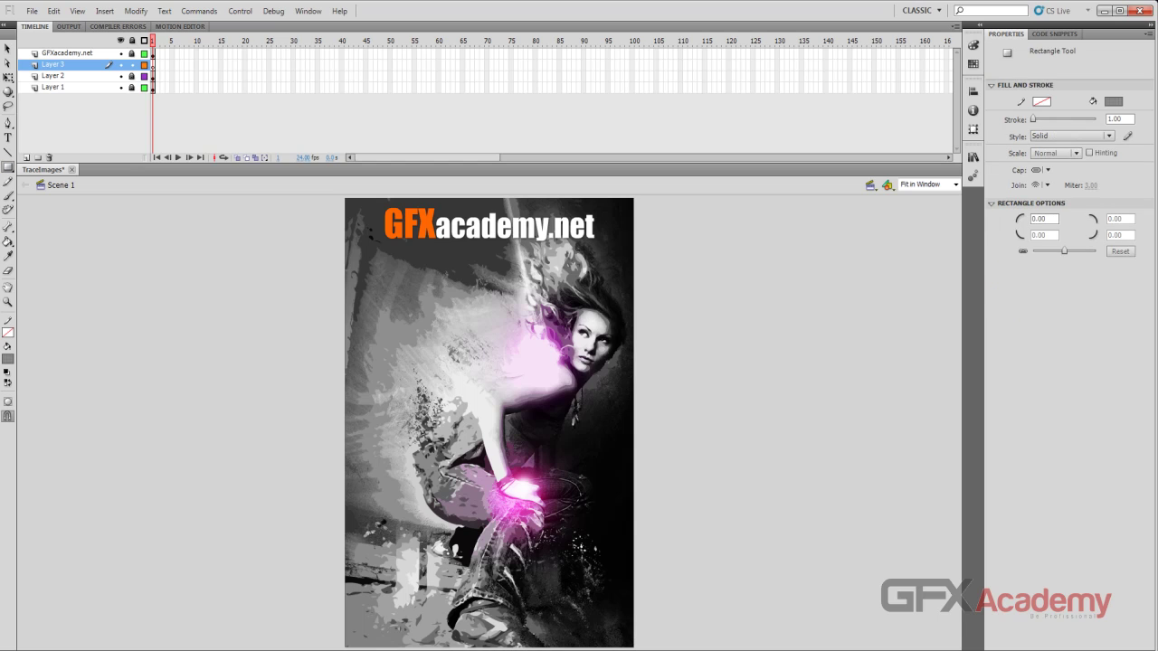
left_click_drag(336, 243, 646, 200)
Step: Set the rectangle's fill to black with 100% alpha
key("v")
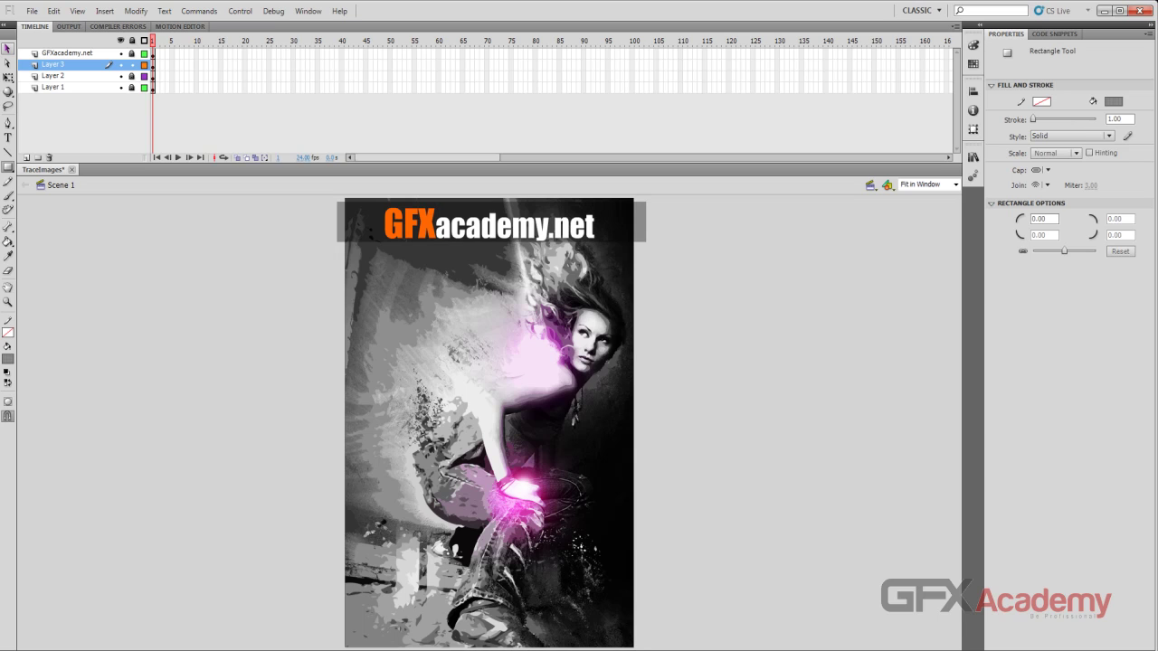
left_click(625, 222)
left_click(1113, 155)
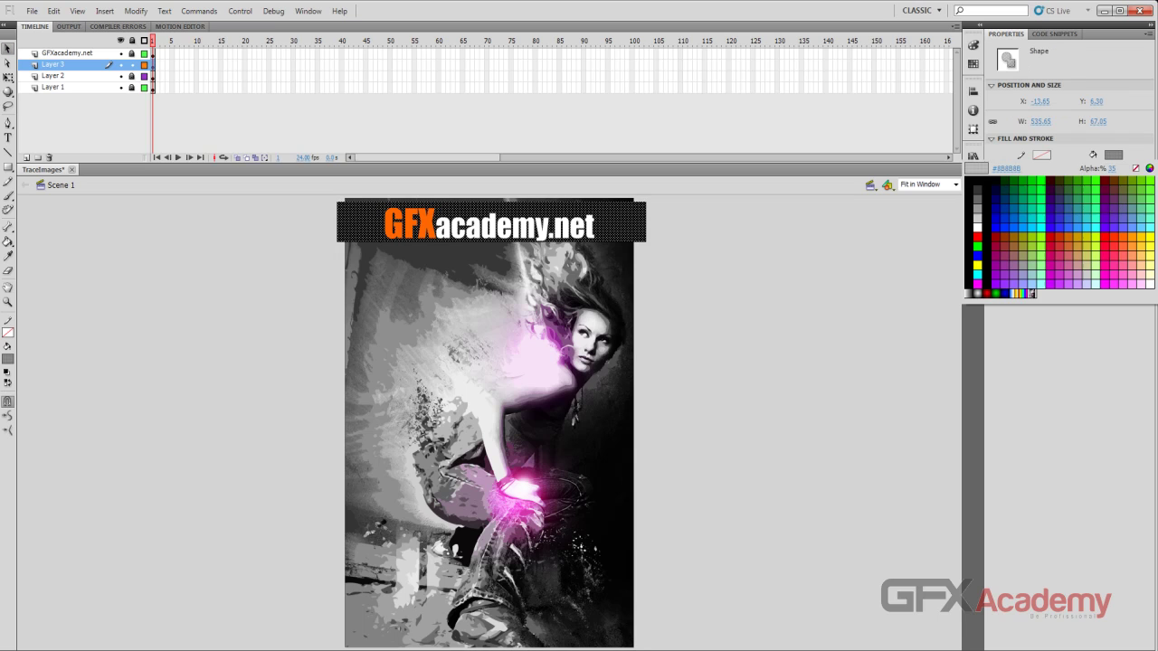
left_click(1117, 168)
type("100")
key("Return")
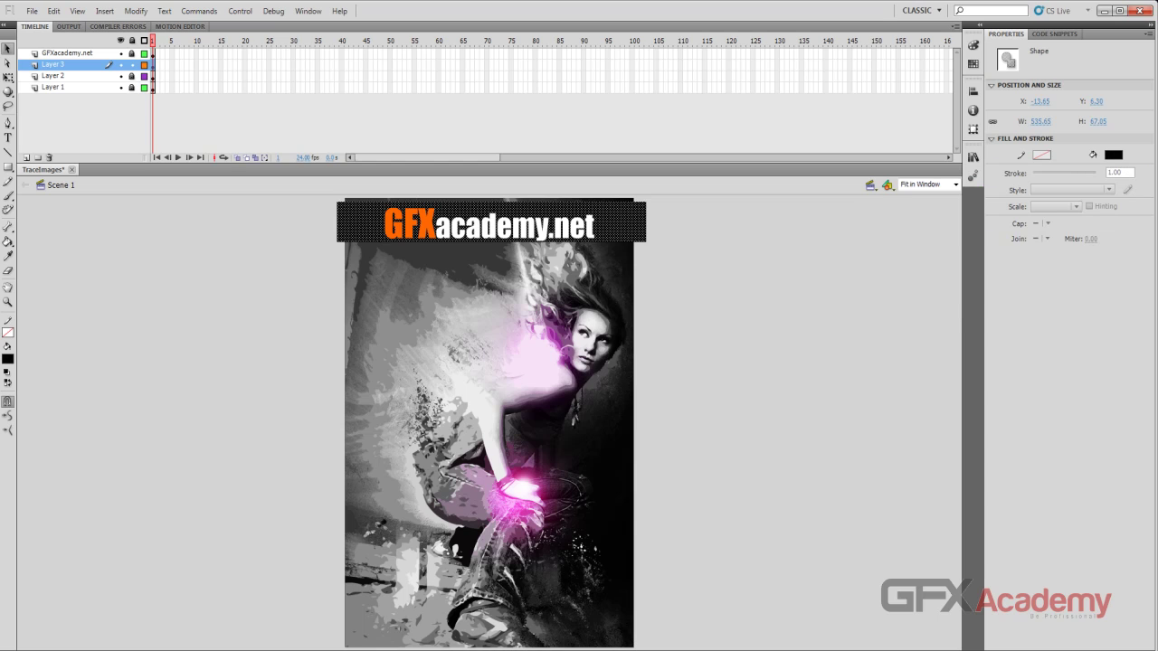
key("Escape")
Step: Align the title and the rectangle by their horizontal and vertical centres with Align to stage off, and save the file
left_click(624, 221)
left_click(152, 64)
left_click(381, 199)
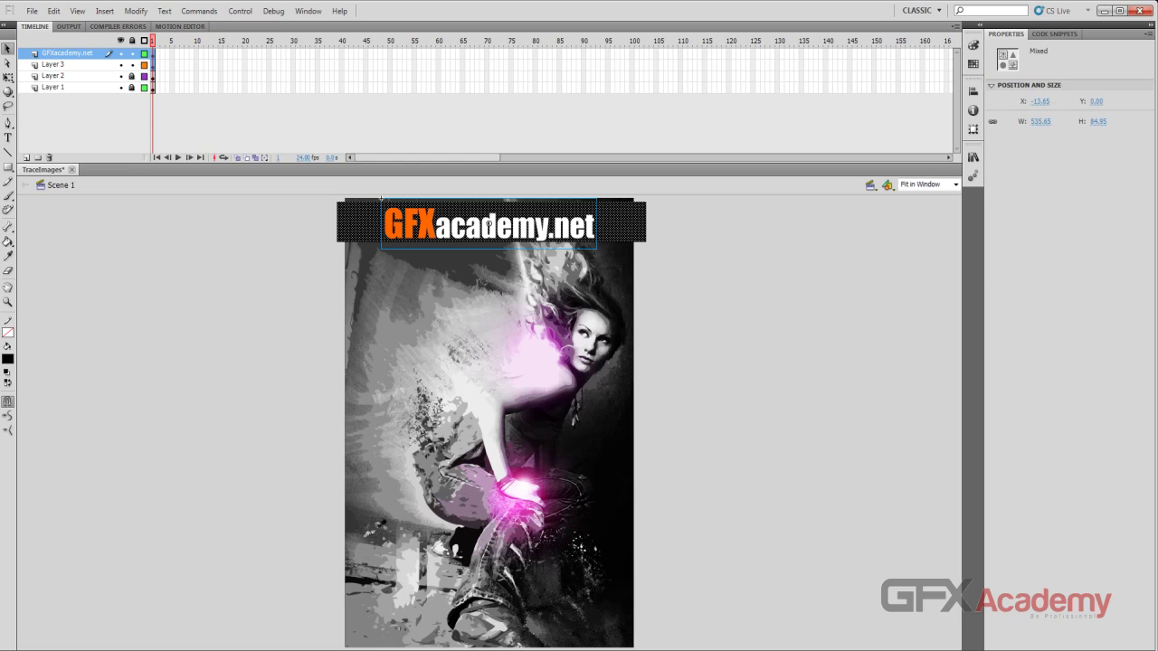
left_click(973, 91)
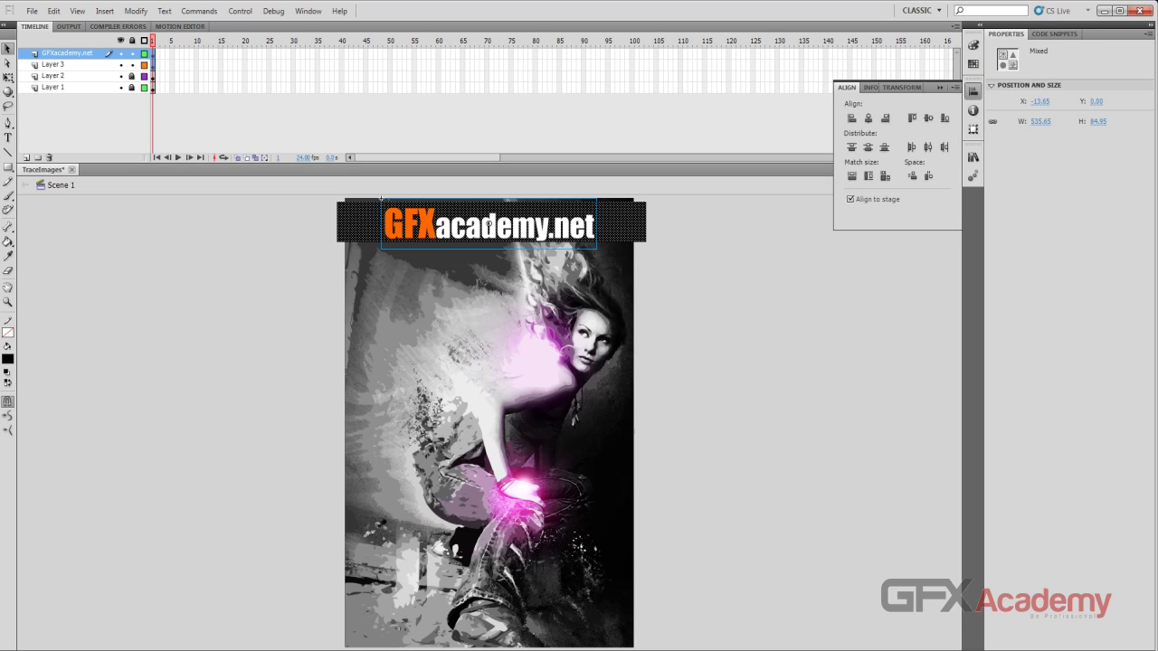
left_click(850, 199)
left_click(867, 118)
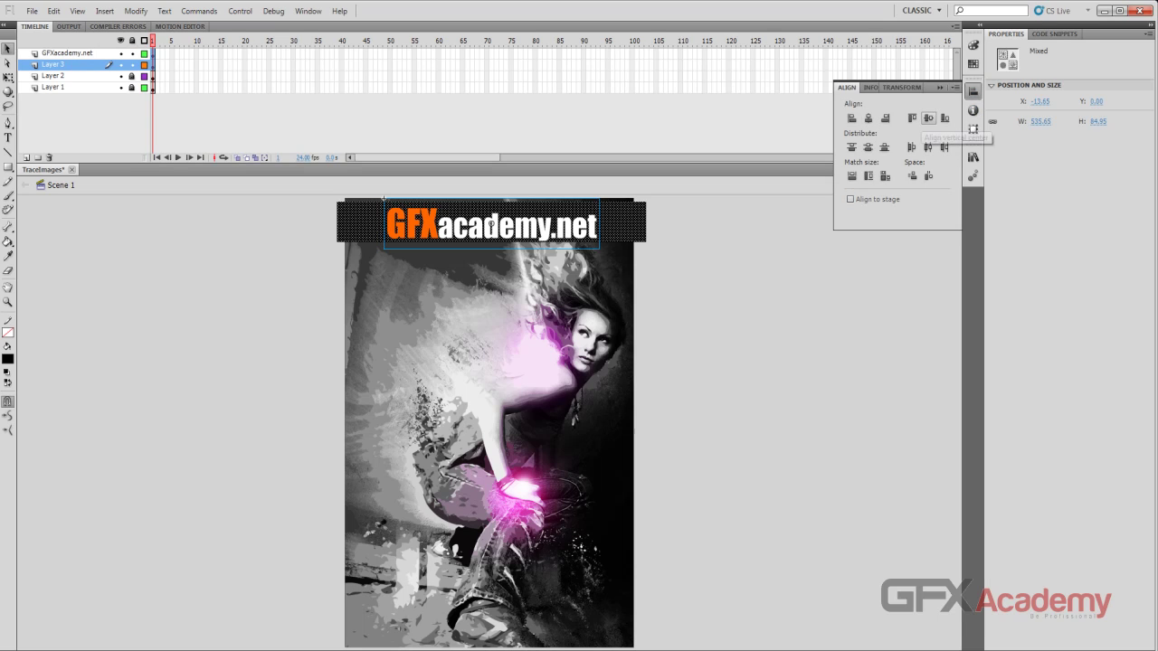
left_click(929, 117)
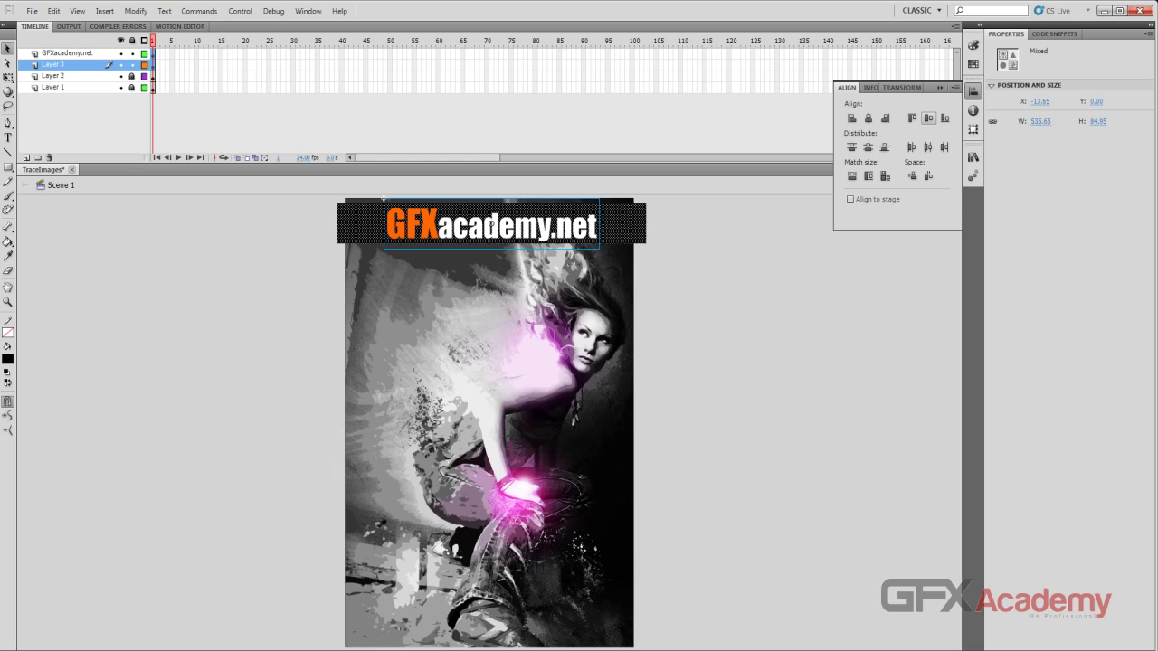
key("ctrl+s")
key("ctrl+Return")
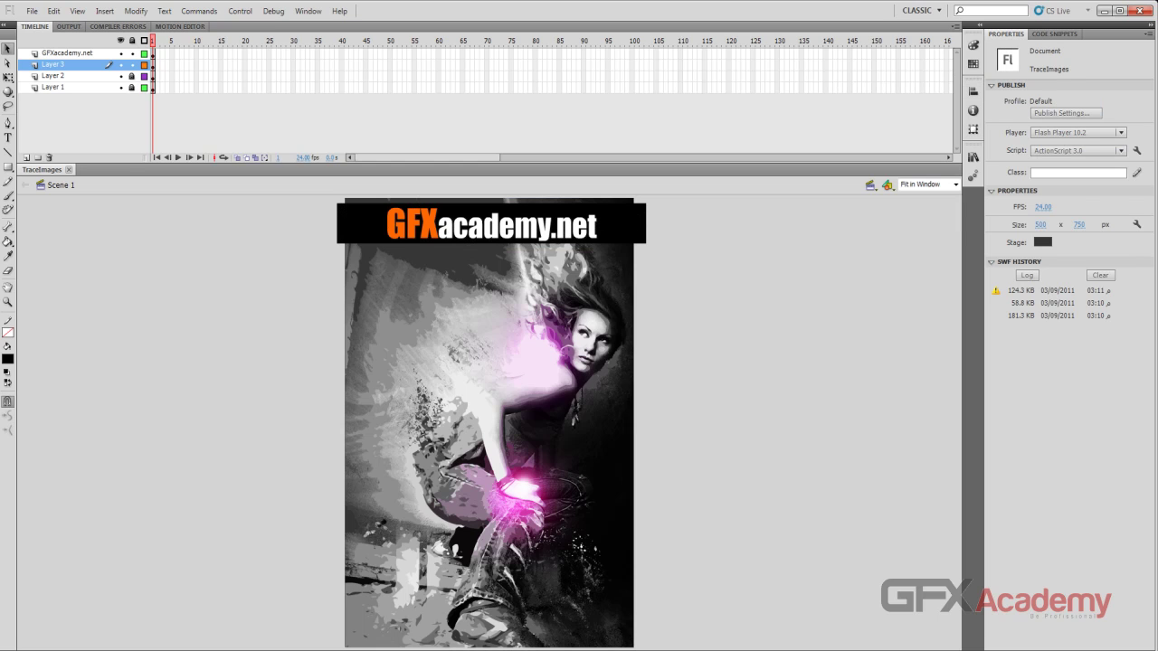
Step: Set the fill alpha of the rectangle behind the title to 30% and test the movie
left_click(362, 223)
left_click(1114, 155)
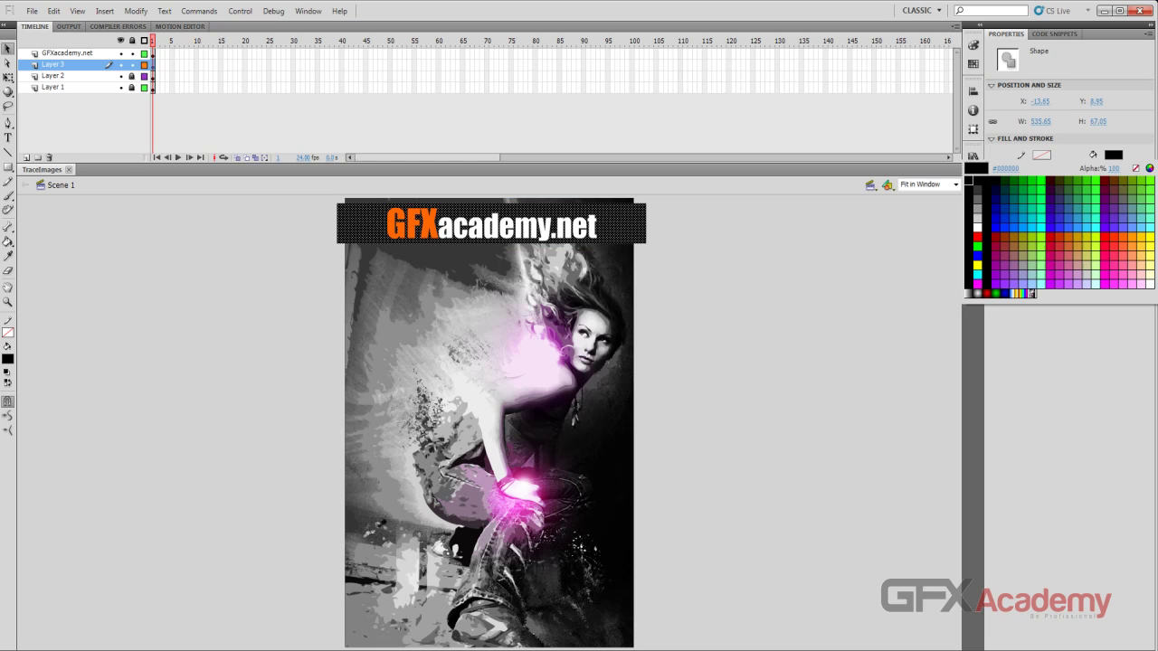
left_click(1114, 169)
type("30")
key("Return")
key("ctrl+shift+a")
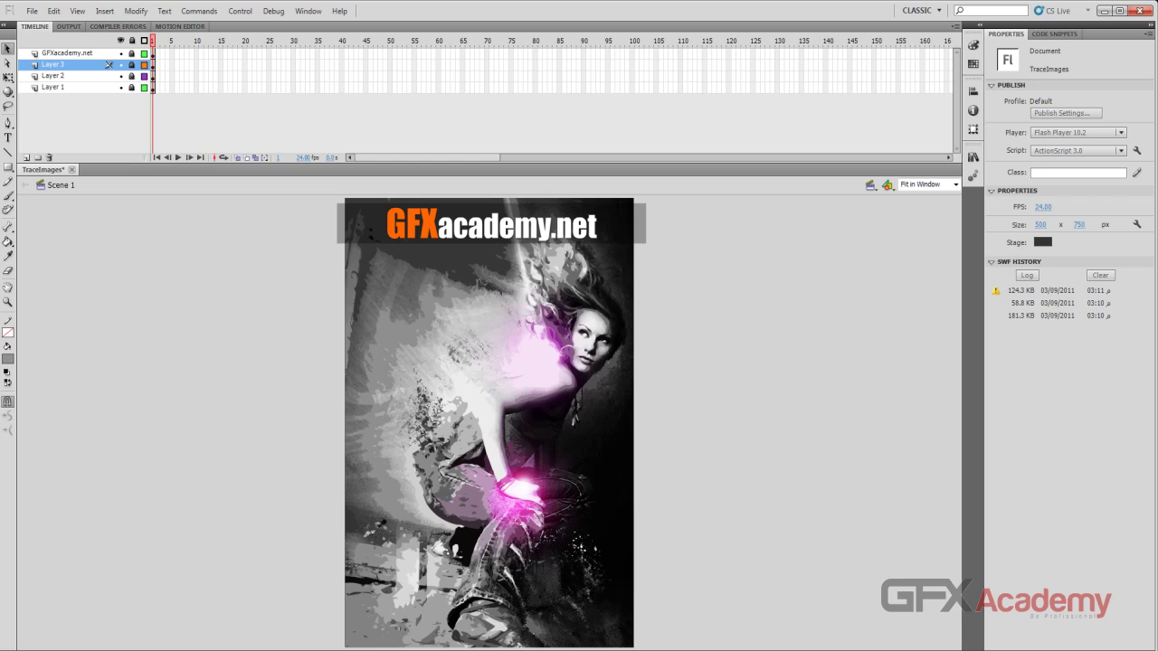
key("ctrl+Return")
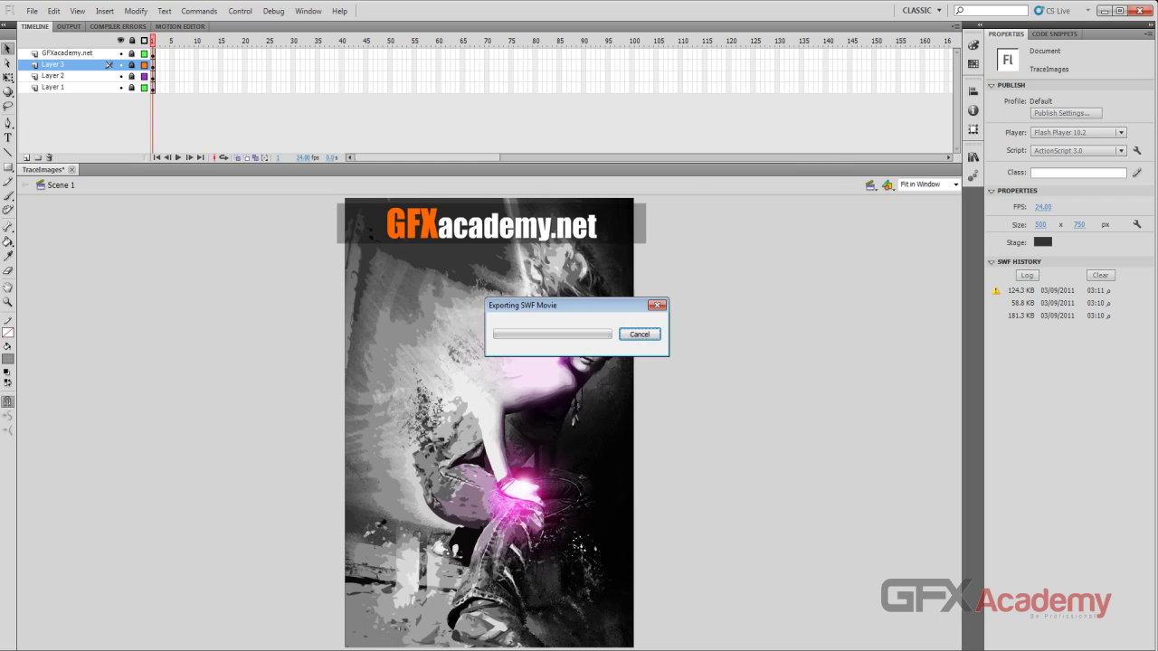
left_click_drag(670, 125, 618, 115)
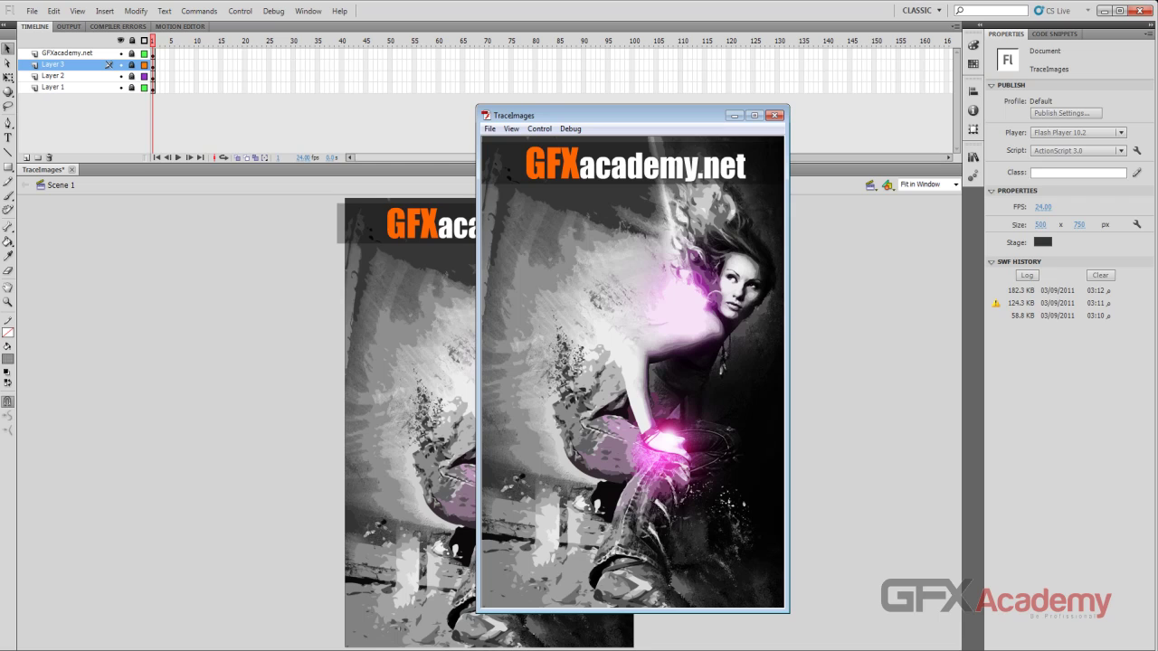